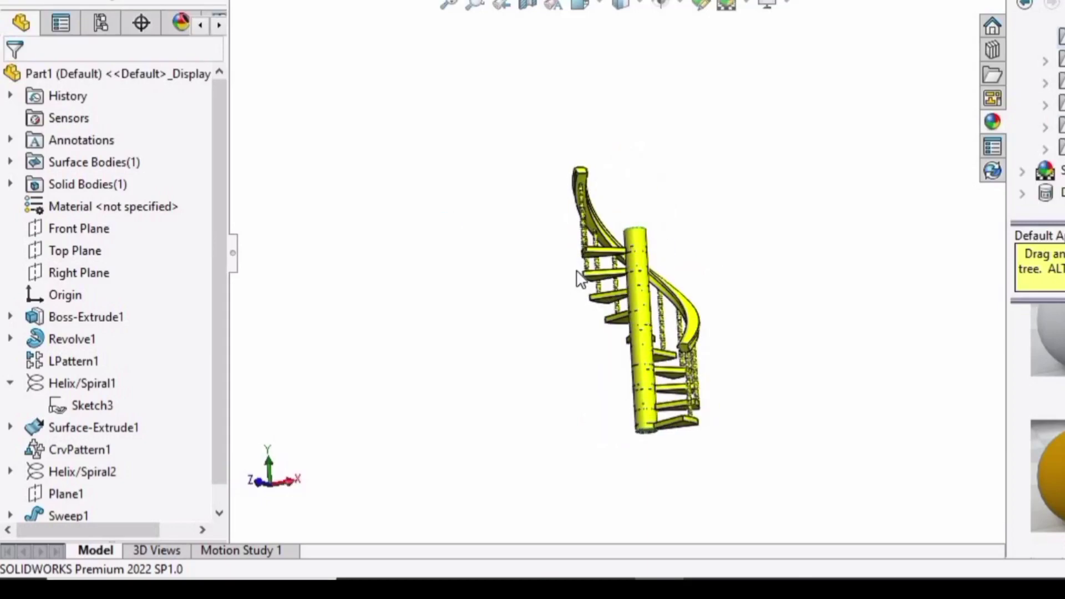
Orbit the finished yellow spiral staircase model to inspect it
{"action": "scroll", "coordinate": [577, 278], "scroll_direction": "down", "scroll_amount": 5}
{"action": "middle_click_drag", "start_coordinate": [805, 303], "coordinate": [681, 289]}
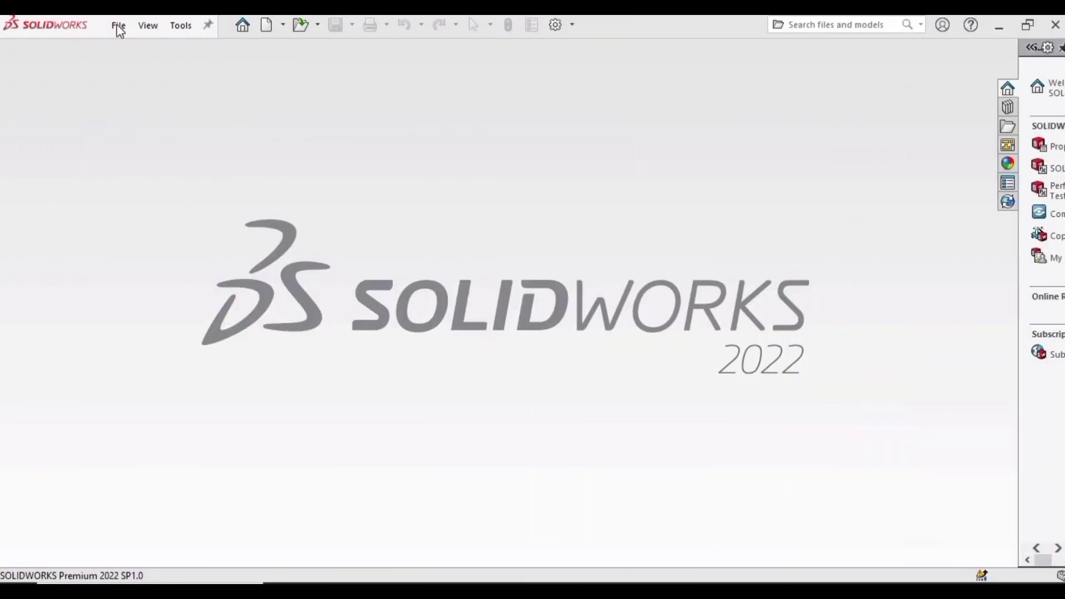
Create a new Part document from the File menu
{"action": "left_click", "coordinate": [118, 25]}
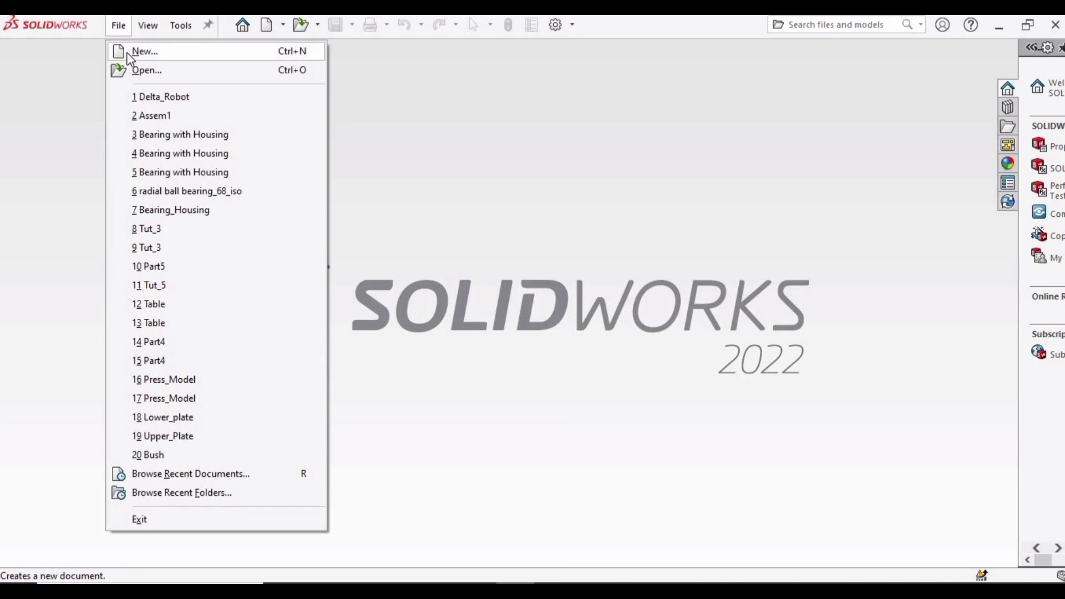
{"action": "left_click", "coordinate": [127, 52]}
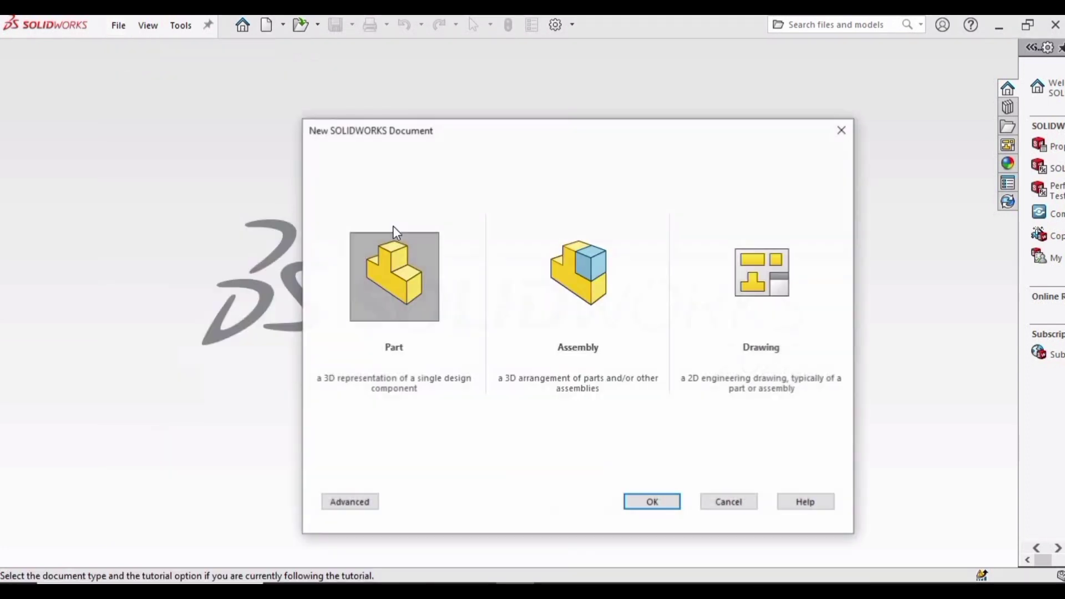
{"action": "left_click", "coordinate": [652, 502]}
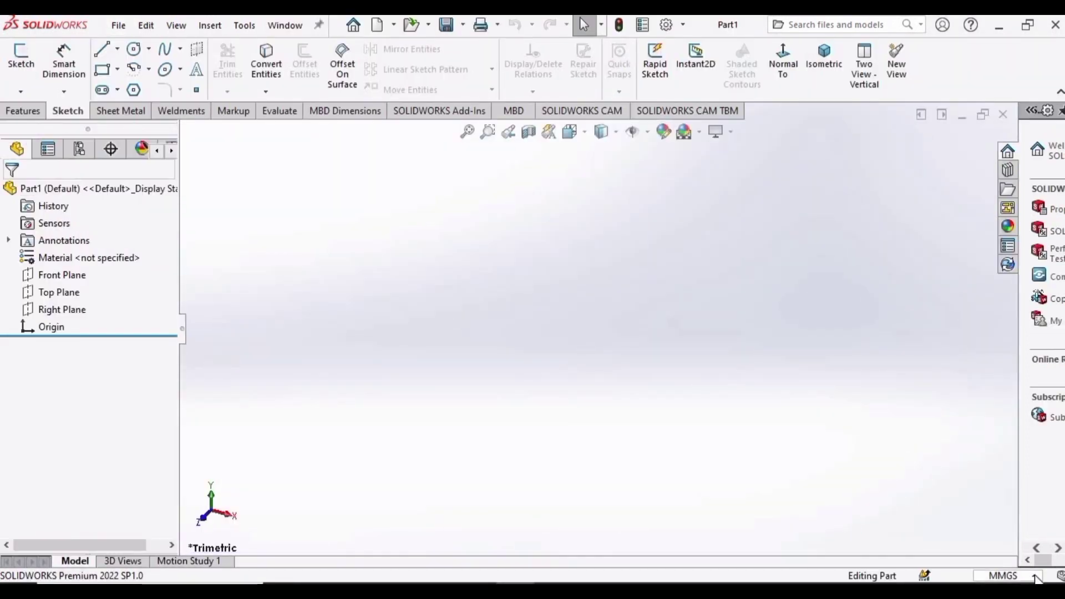
Switch the document units from MMGS to CGS and apply the Plain White scene
{"action": "left_click", "coordinate": [1034, 576]}
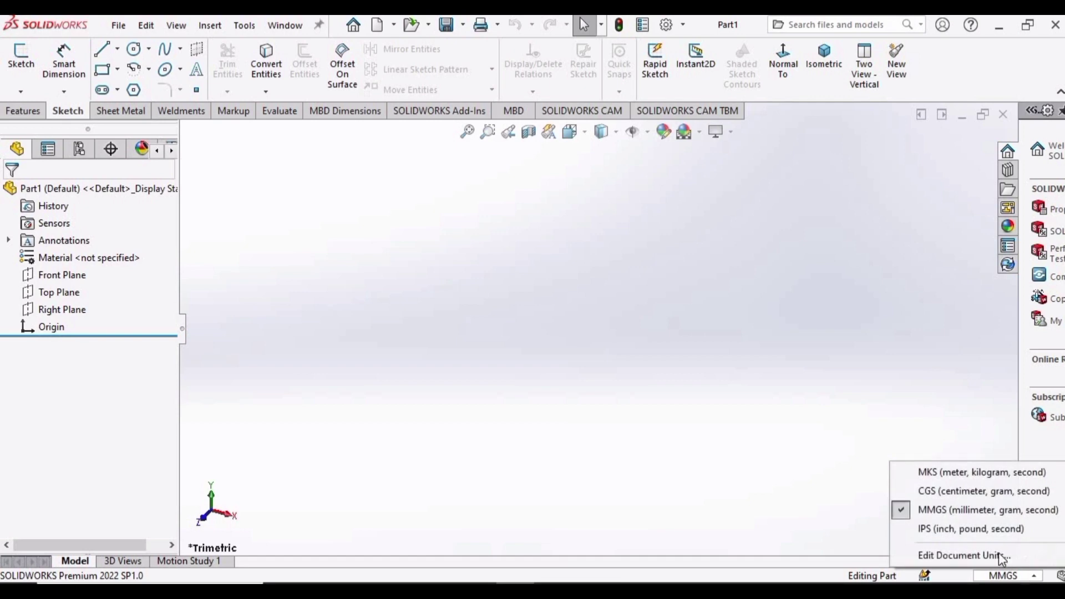
{"action": "left_click", "coordinate": [959, 493]}
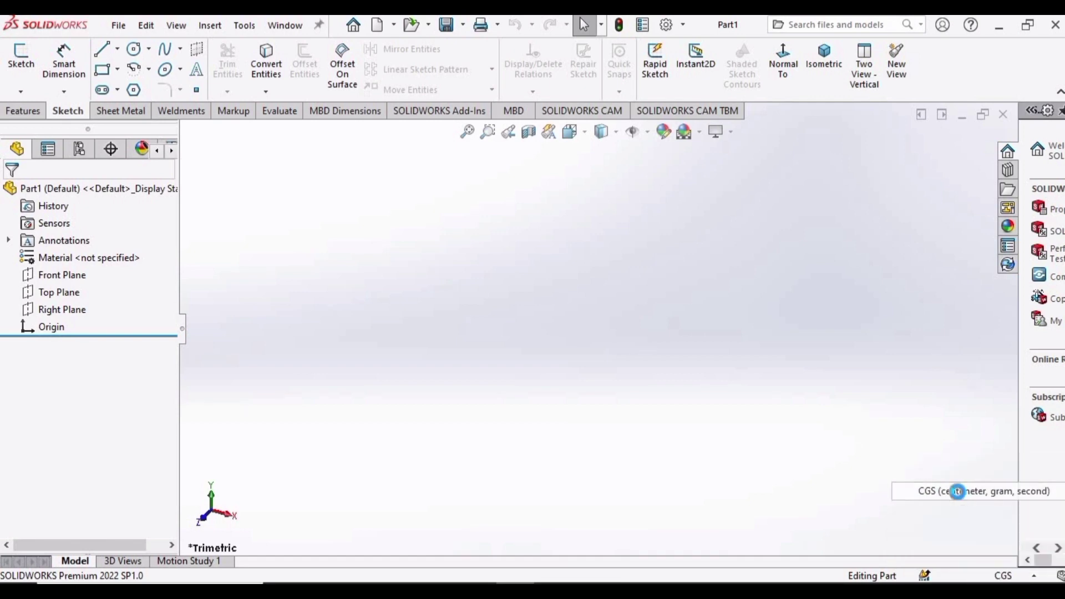
{"action": "left_click", "coordinate": [699, 134]}
{"action": "left_click", "coordinate": [719, 171]}
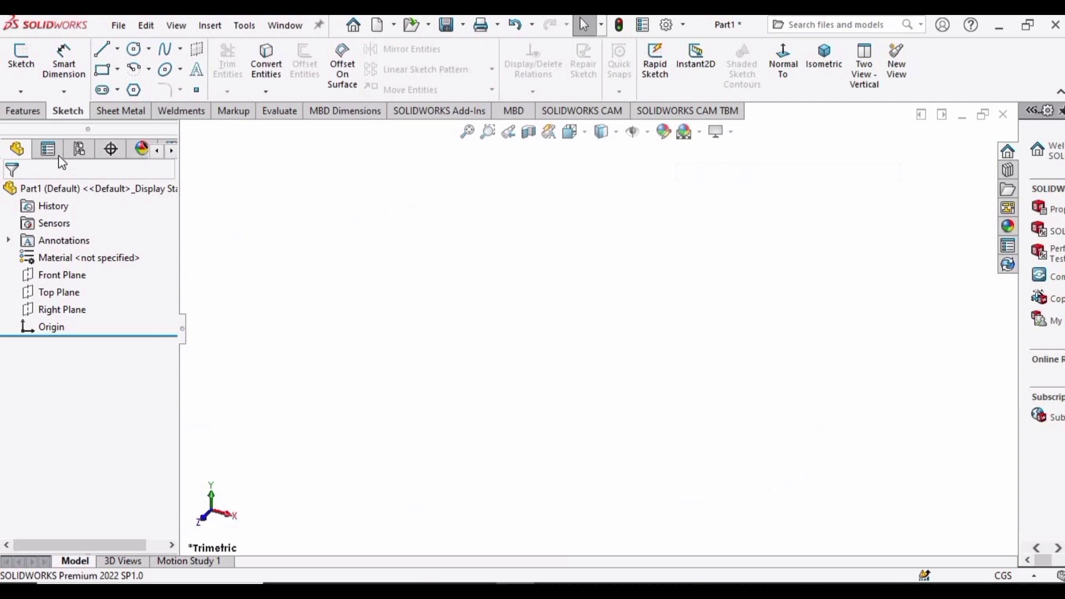
On the Top Plane, sketch two concentric circles centred on the origin
{"action": "left_click", "coordinate": [62, 291]}
{"action": "left_click", "coordinate": [76, 270]}
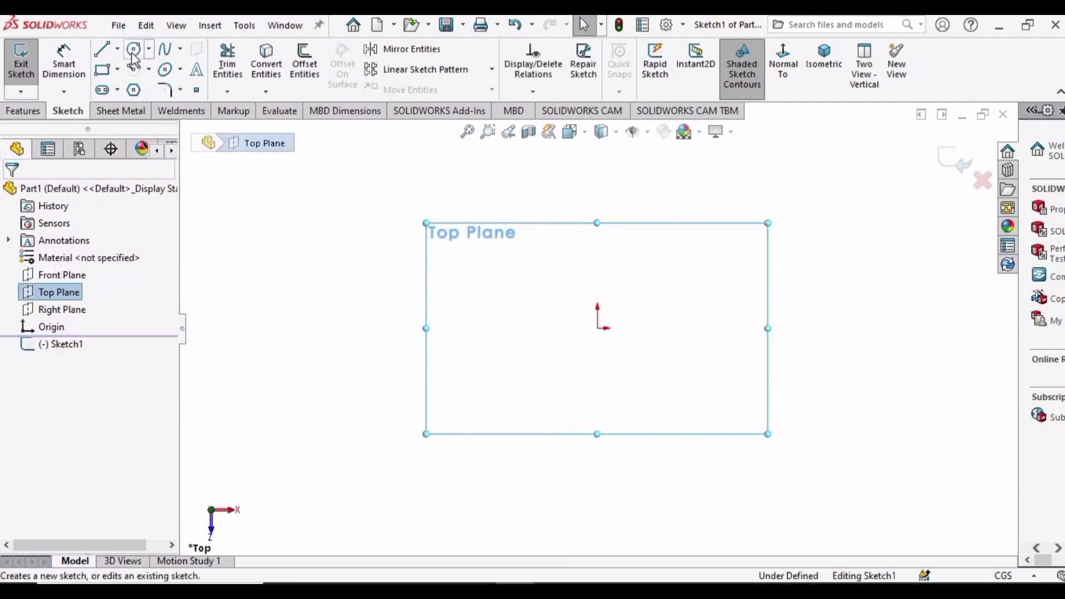
{"action": "key", "text": "c"}
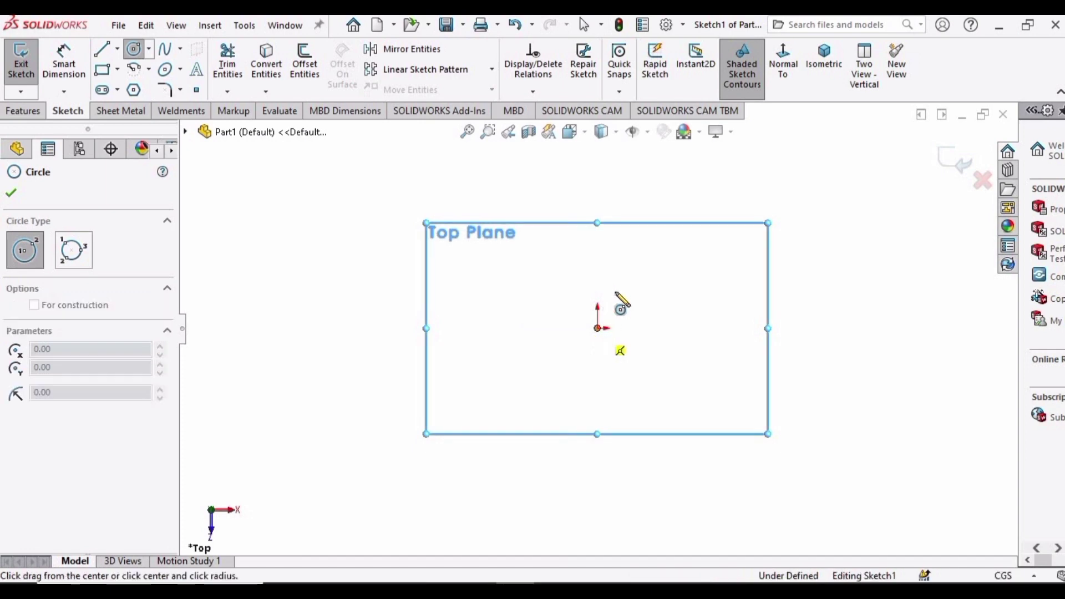
{"action": "left_click", "coordinate": [598, 327]}
{"action": "left_click", "coordinate": [616, 293]}
{"action": "key", "text": "Escape"}
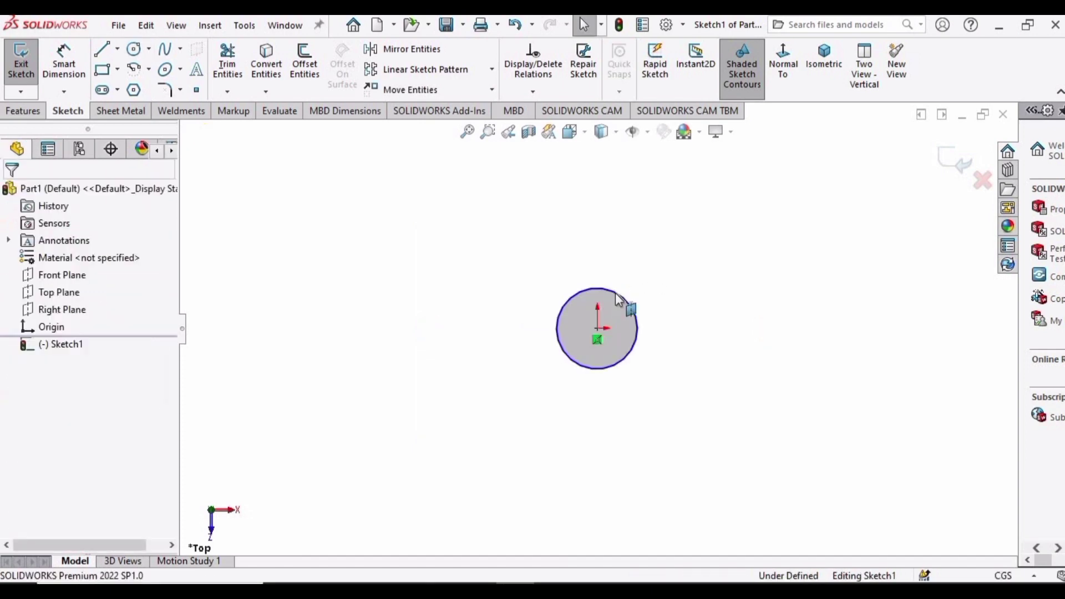
{"action": "key", "text": "Return"}
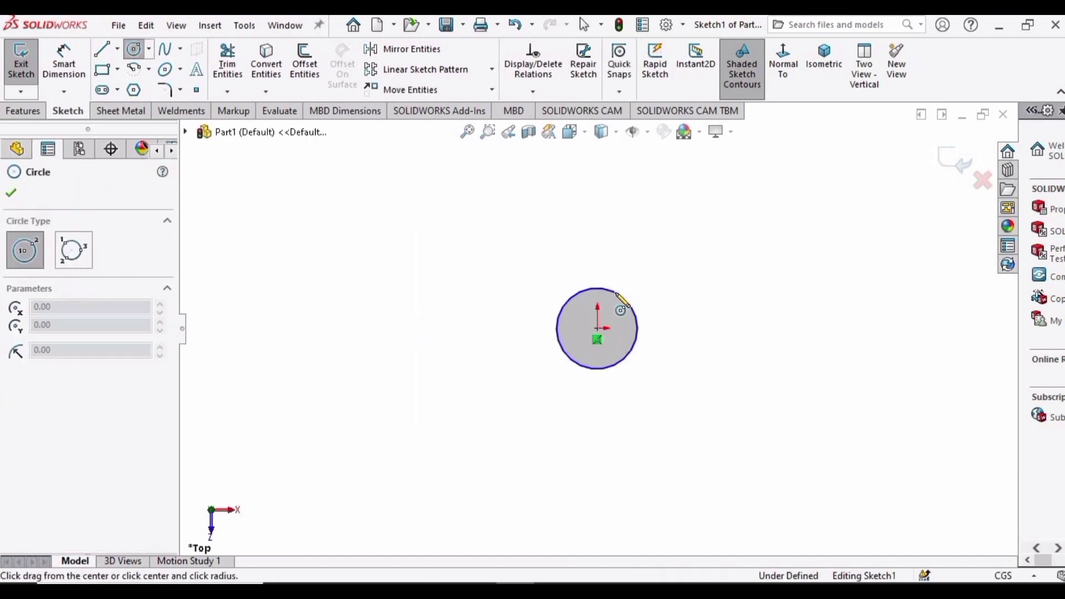
{"action": "left_click", "coordinate": [597, 328]}
{"action": "left_click", "coordinate": [632, 265]}
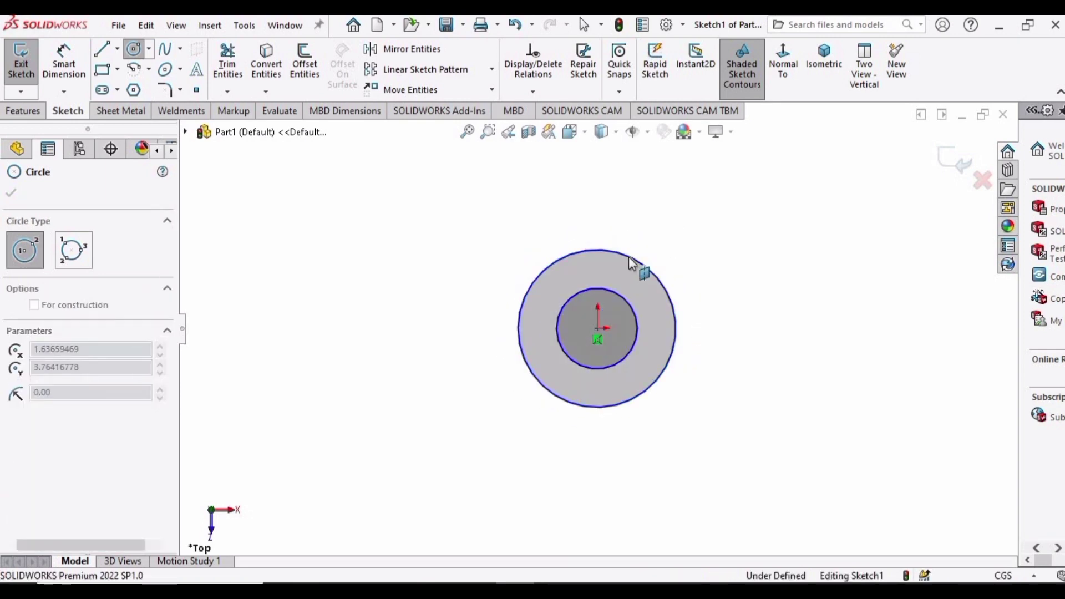
{"action": "key", "text": "Escape"}
Dimension the outer circle Ø100 cm and the inner circle Ø20 cm
{"action": "left_click", "coordinate": [77, 66]}
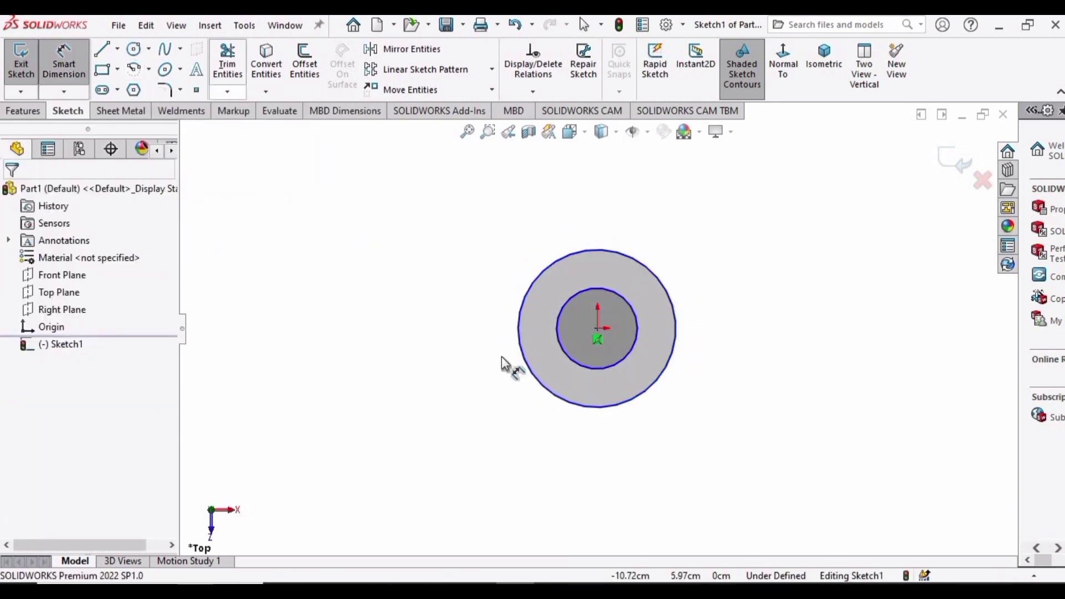
{"action": "left_click", "coordinate": [678, 334]}
{"action": "left_click", "coordinate": [802, 310]}
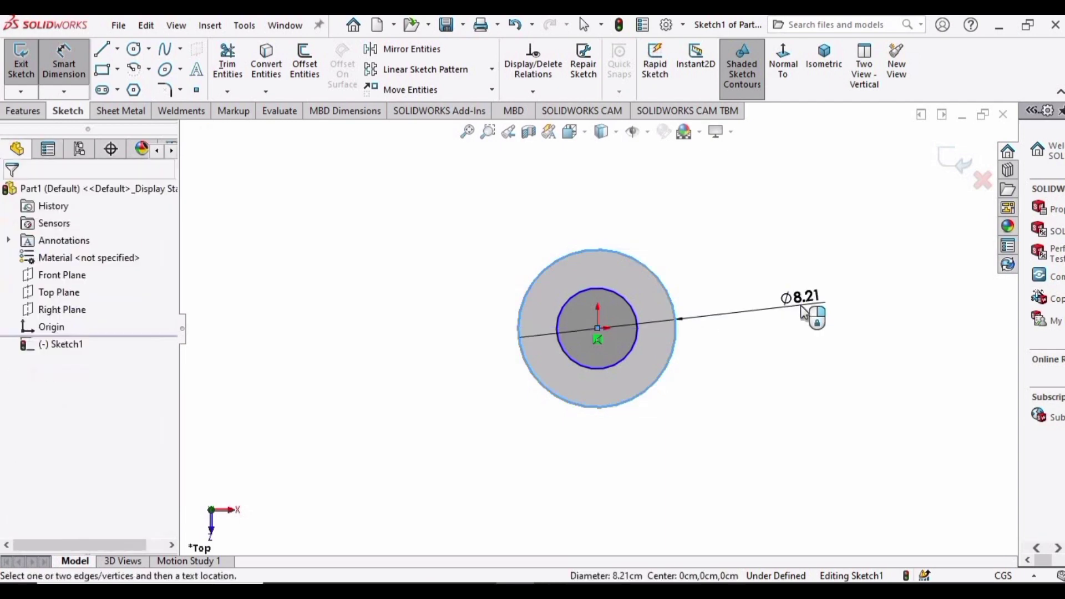
{"action": "type", "text": "100"}
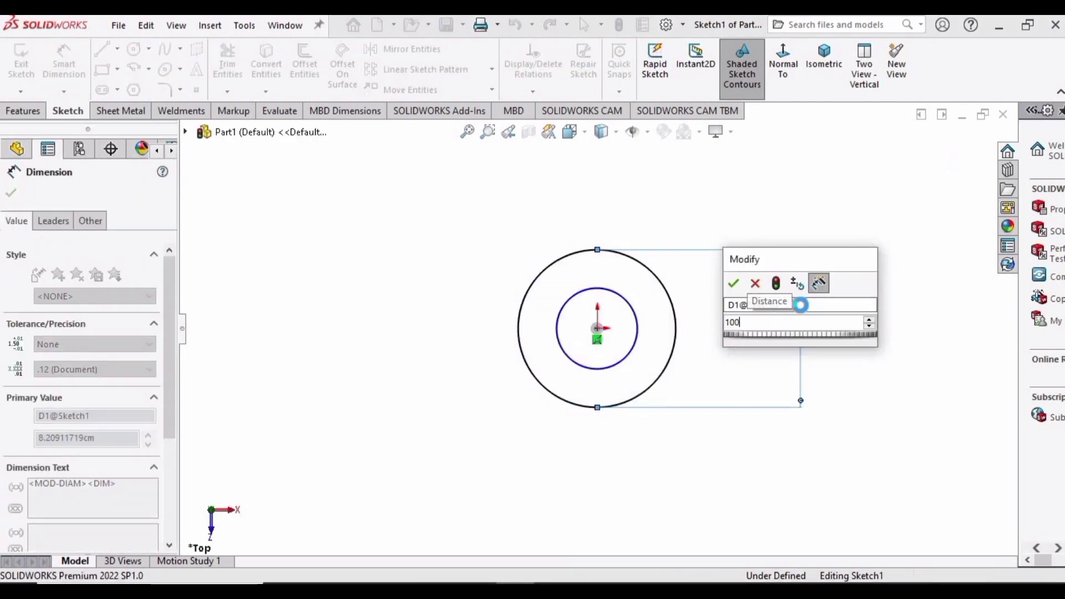
{"action": "key", "text": "Return"}
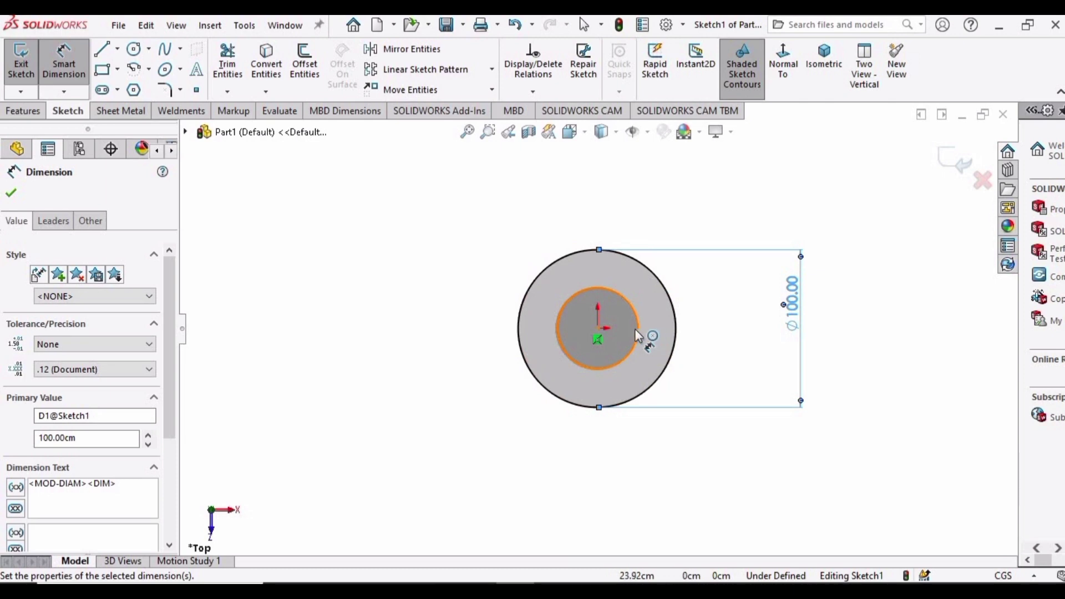
{"action": "left_click", "coordinate": [638, 333]}
{"action": "left_click", "coordinate": [732, 336]}
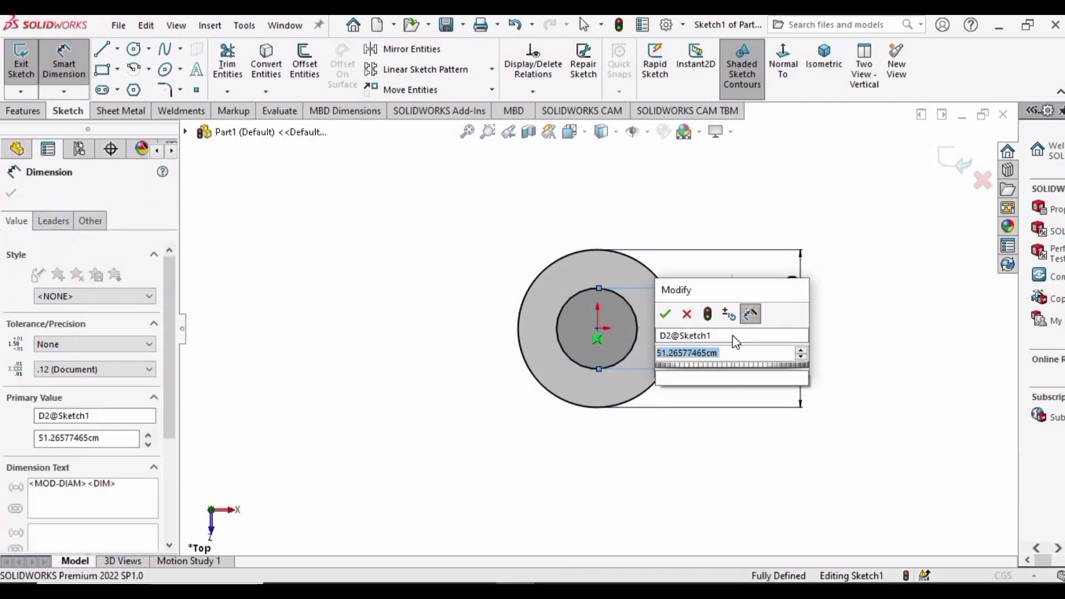
{"action": "type", "text": "20"}
{"action": "key", "text": "Return"}
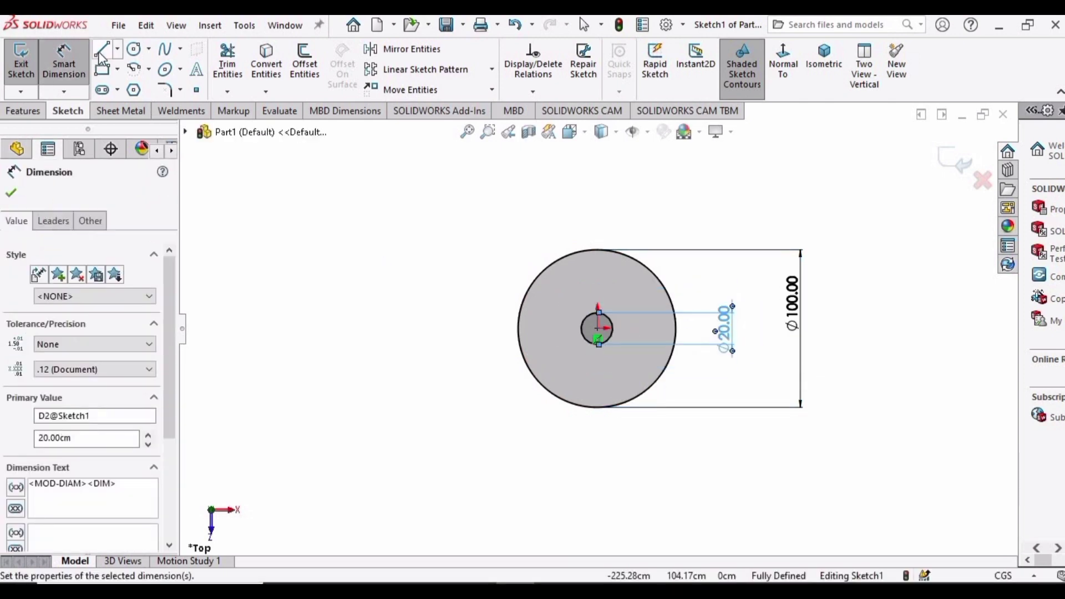
Draw two lines from the circle centre to the outer circle, one upper and one lower
{"action": "left_click", "coordinate": [102, 49]}
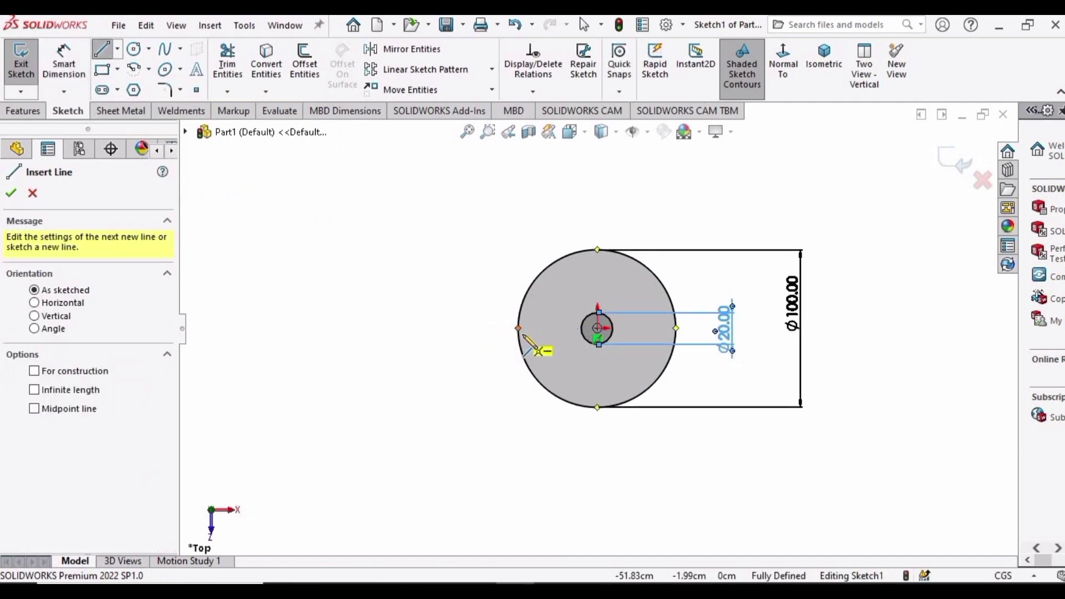
{"action": "left_click", "coordinate": [619, 346]}
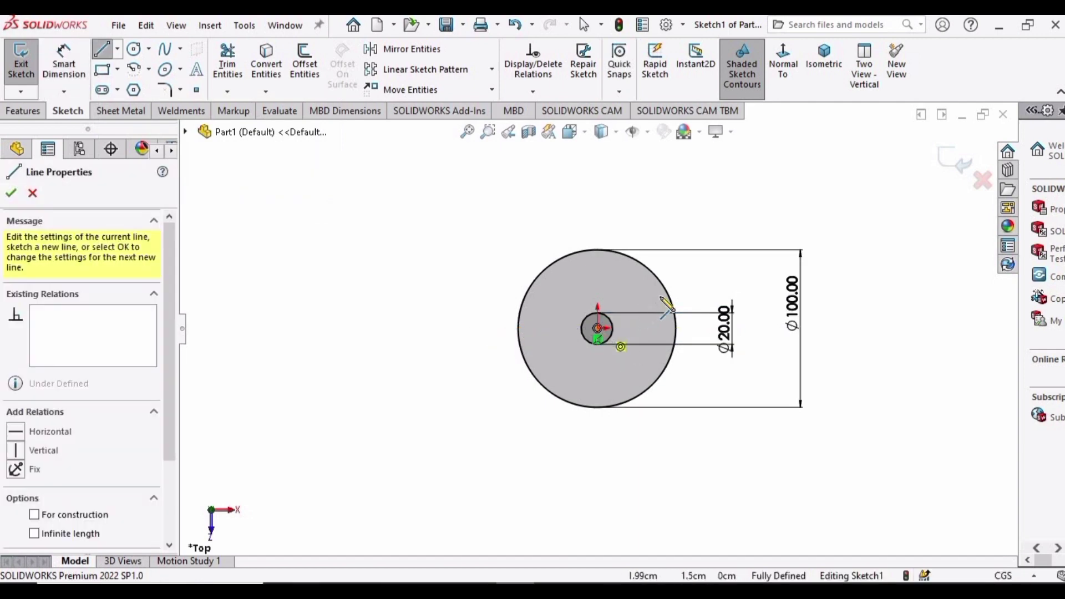
{"action": "left_click", "coordinate": [669, 295]}
{"action": "key", "text": "Escape"}
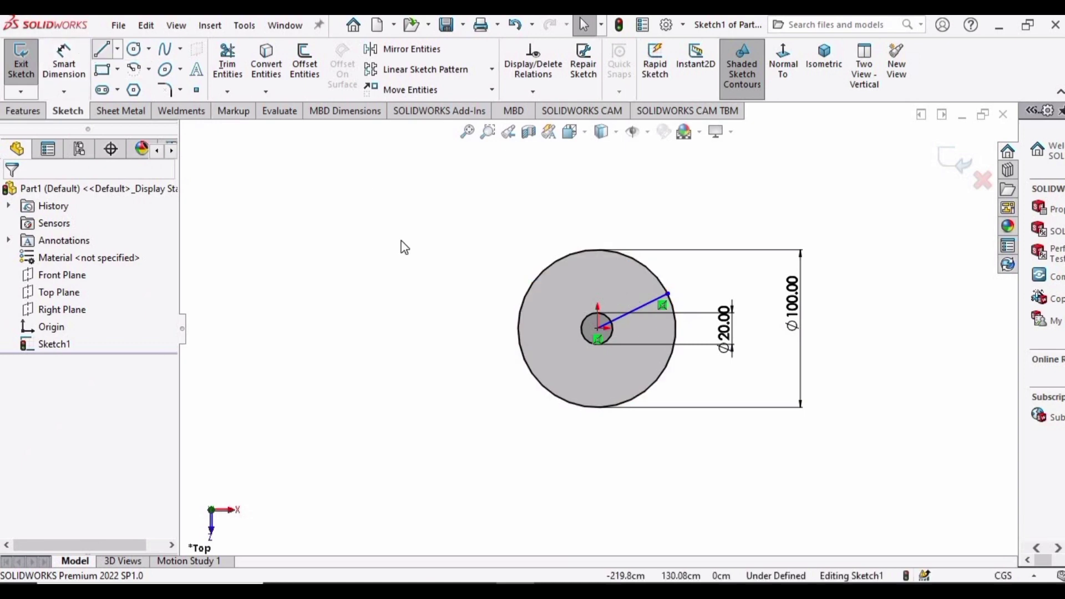
{"action": "left_click", "coordinate": [597, 328]}
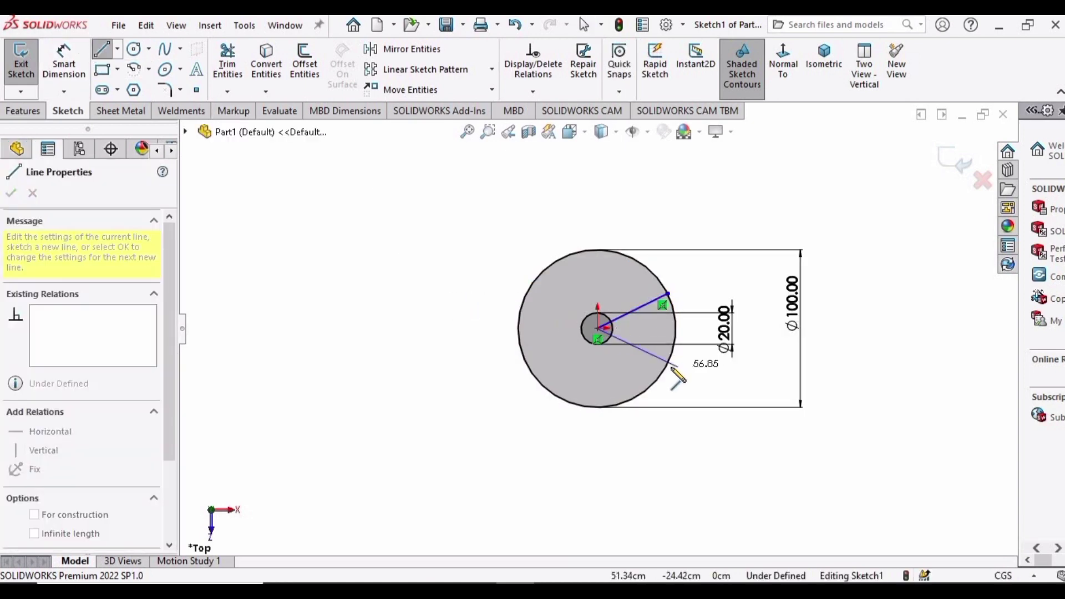
{"action": "left_click", "coordinate": [668, 368]}
{"action": "key", "text": "Escape"}
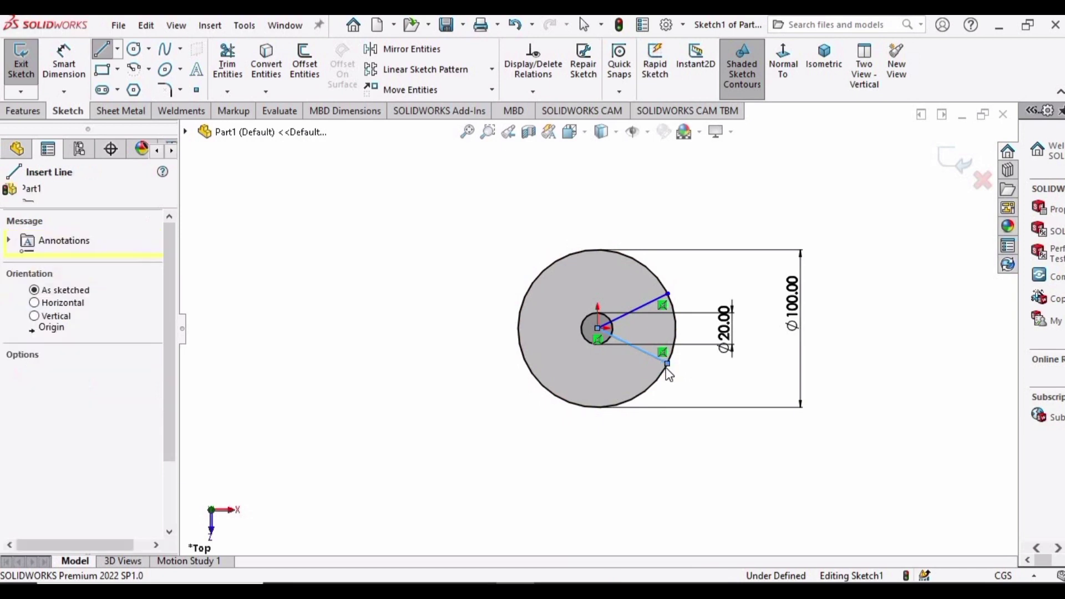
{"action": "key", "text": "Escape"}
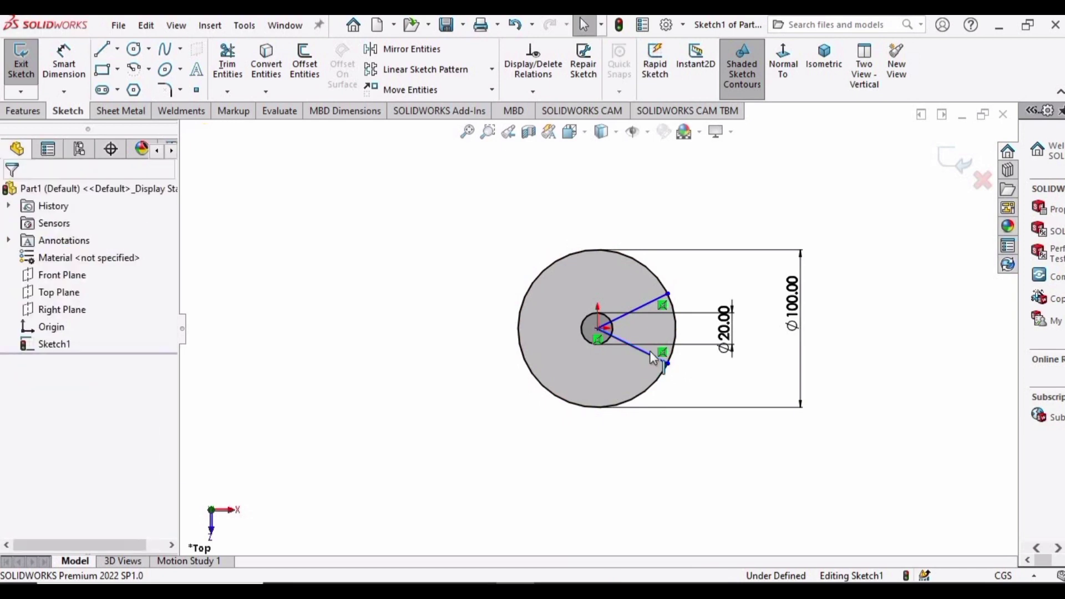
Add a horizontal centerline from the origin out to the right
{"action": "left_click", "coordinate": [117, 49]}
{"action": "left_click", "coordinate": [141, 86]}
{"action": "scroll", "coordinate": [629, 346], "scroll_direction": "down", "scroll_amount": 3}
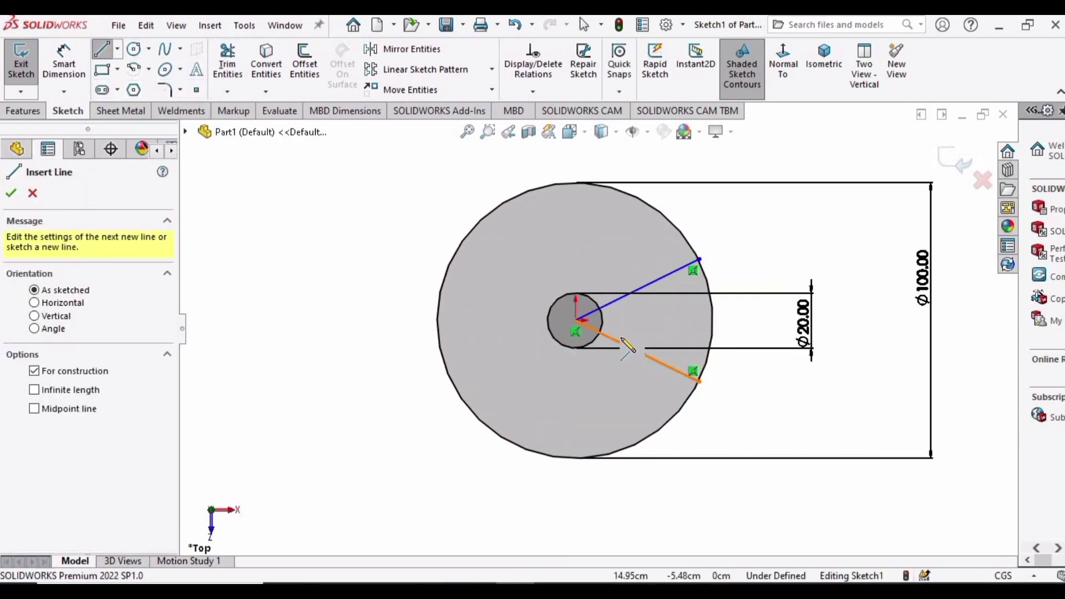
{"action": "scroll", "coordinate": [628, 347], "scroll_direction": "down", "scroll_amount": 2}
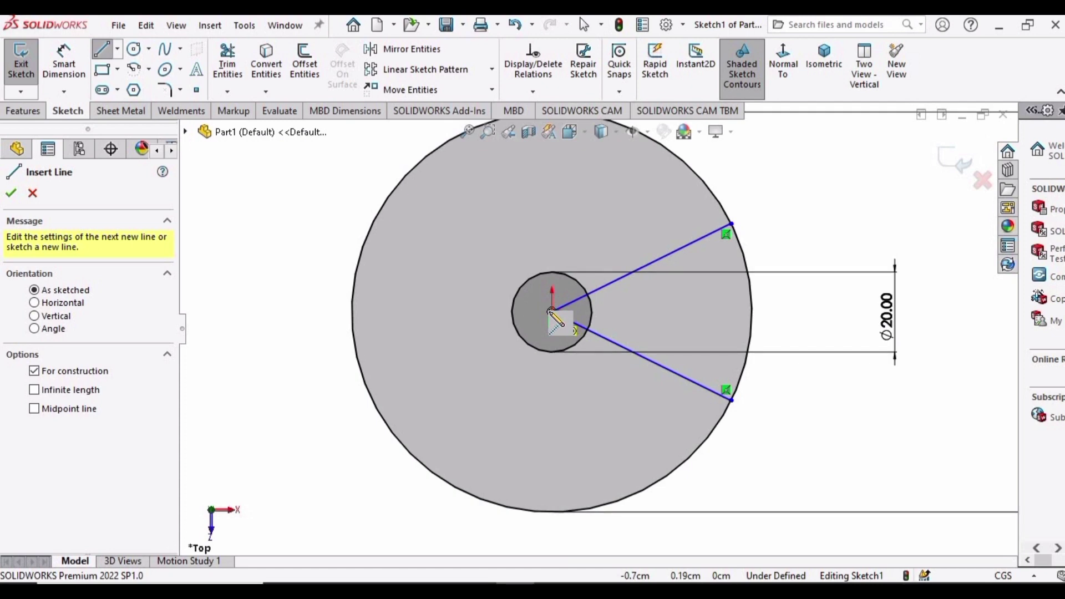
{"action": "left_click", "coordinate": [552, 312]}
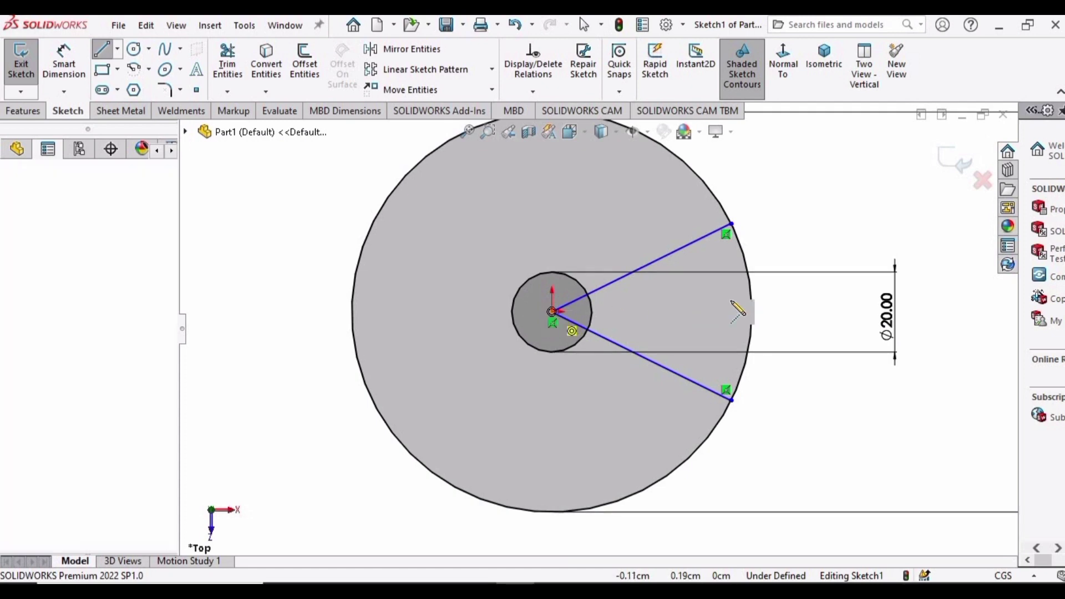
{"action": "left_click", "coordinate": [801, 312]}
{"action": "key", "text": "Escape"}
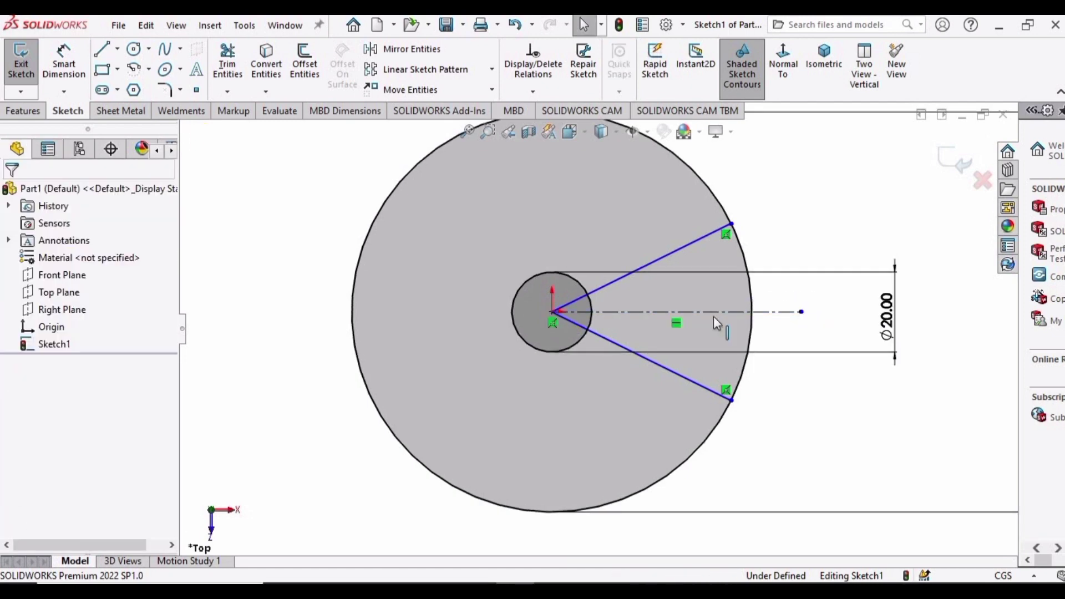
Make the two wedge lines symmetric about the centerline
{"action": "left_click", "coordinate": [703, 241]}
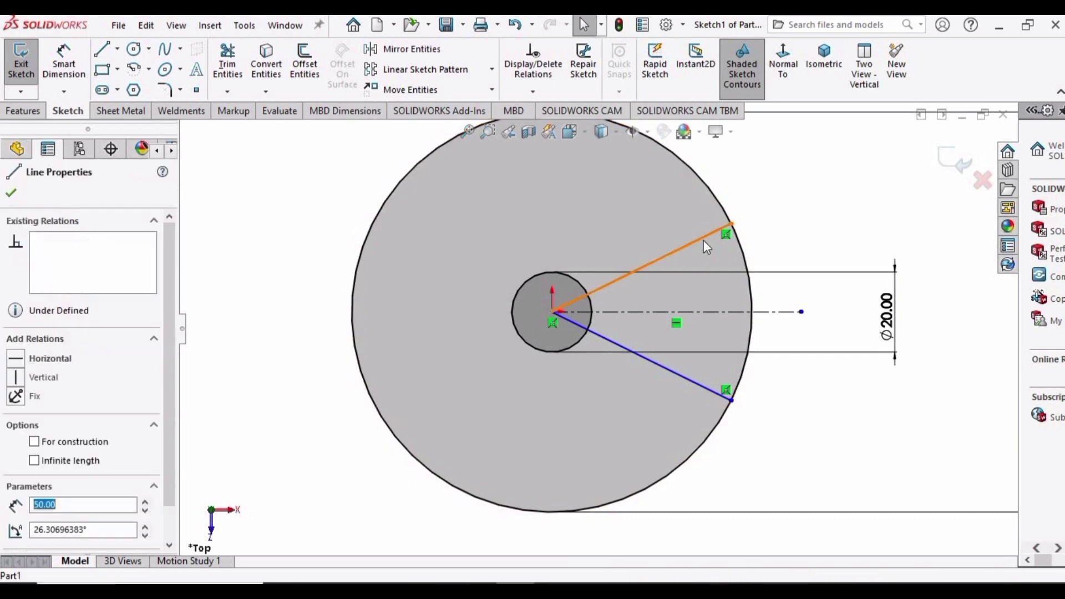
{"action": "left_click", "coordinate": [700, 312], "text": "ctrl"}
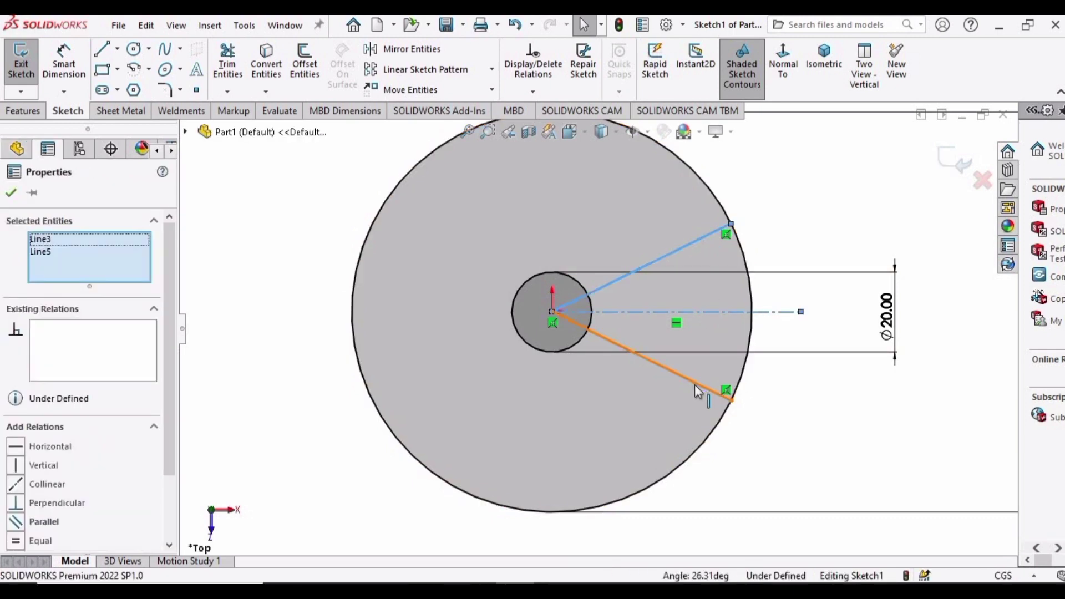
{"action": "left_click", "coordinate": [695, 385], "text": "ctrl"}
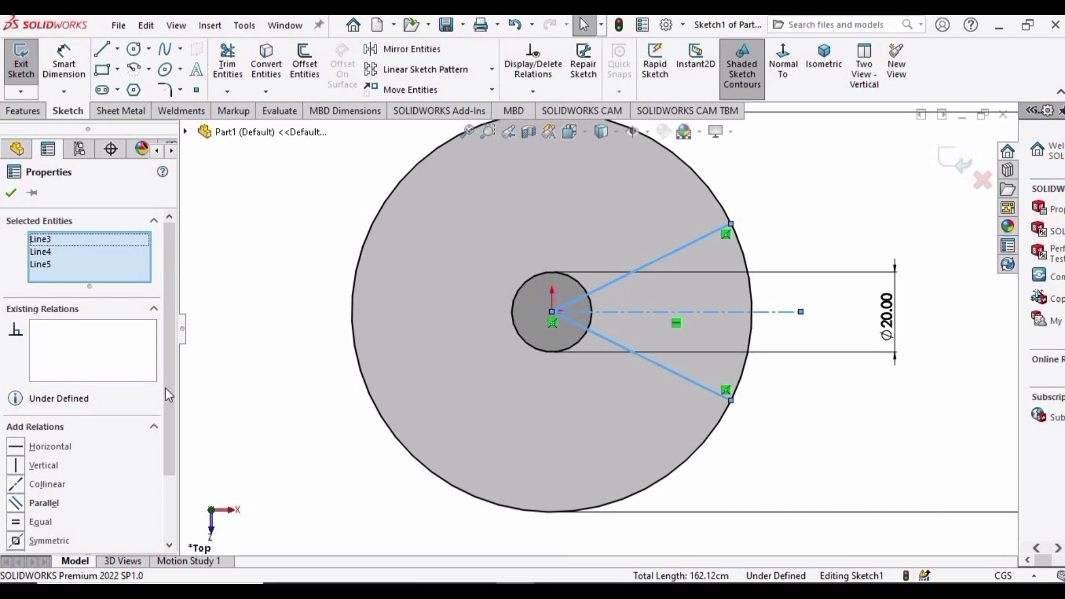
{"action": "scroll", "coordinate": [164, 410], "scroll_direction": "down", "scroll_amount": 2}
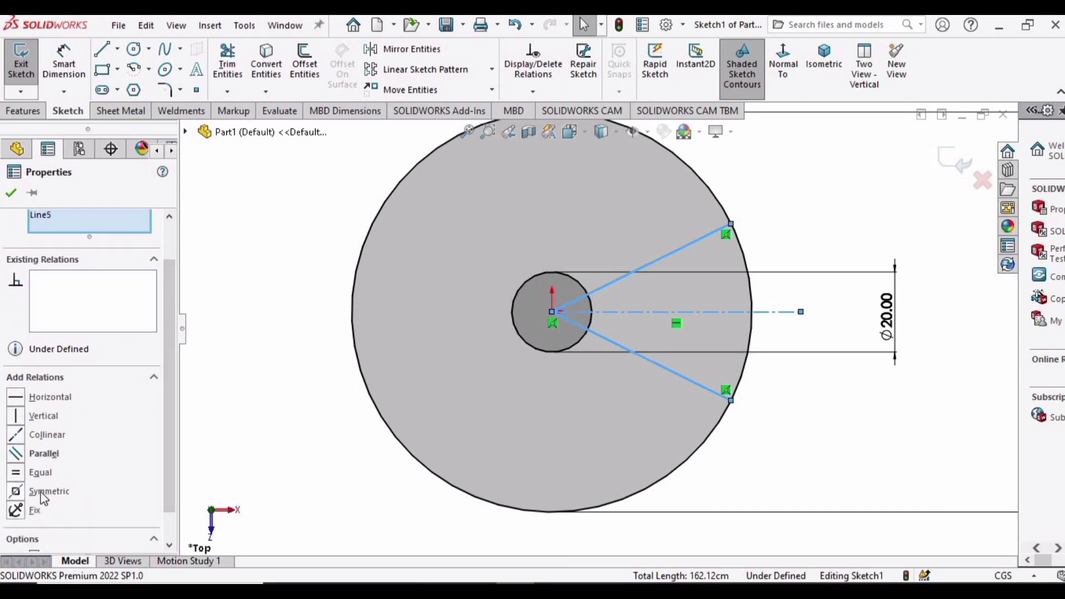
{"action": "left_click", "coordinate": [11, 194]}
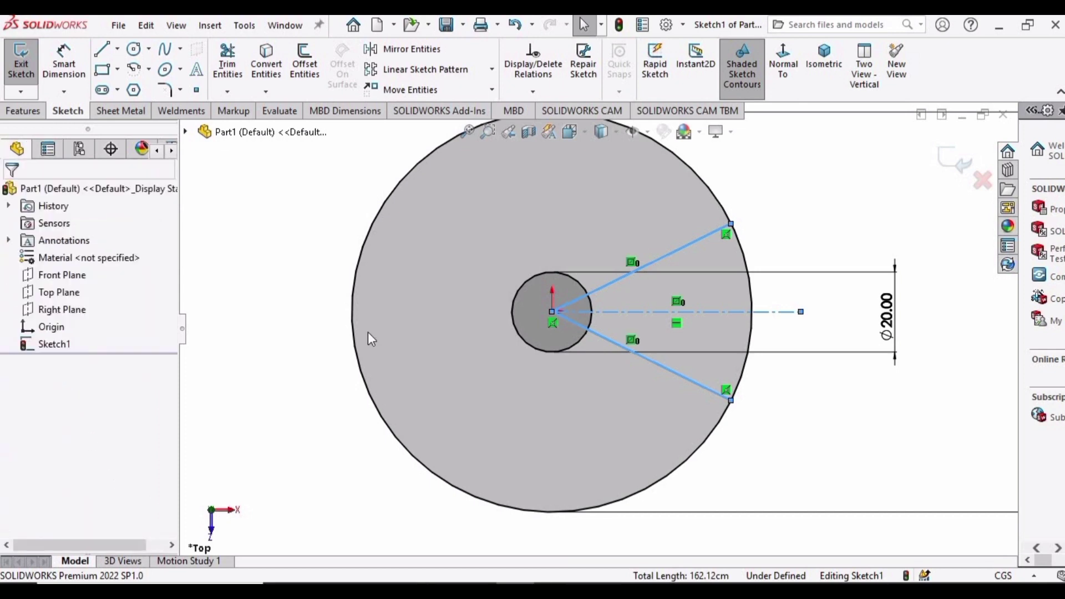
Dimension the angle between the two wedge lines as 30°
{"action": "left_click", "coordinate": [74, 74]}
{"action": "left_click", "coordinate": [674, 377]}
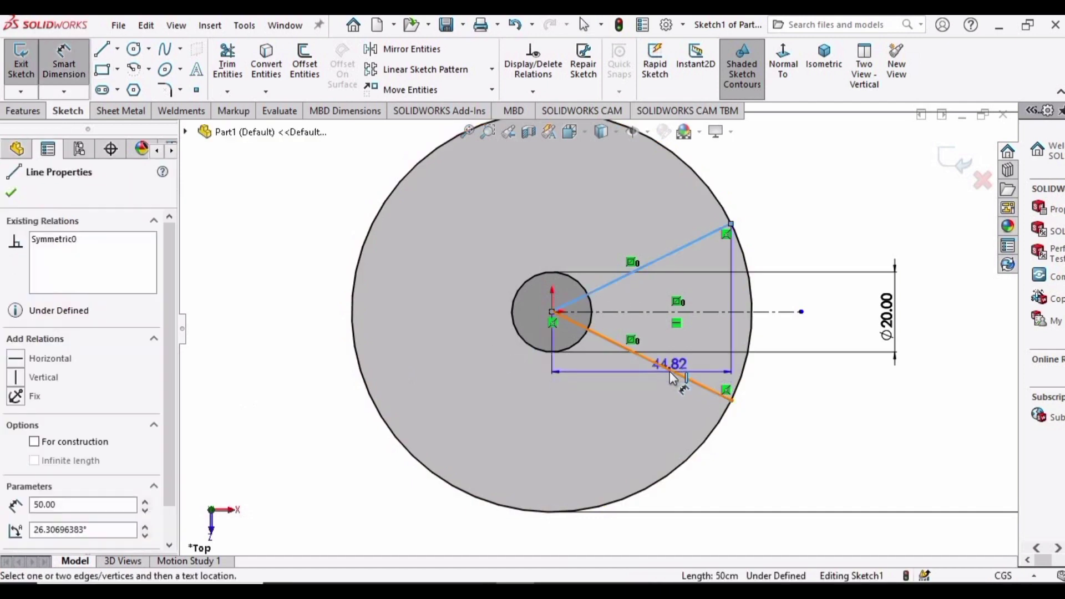
{"action": "left_click", "coordinate": [674, 370]}
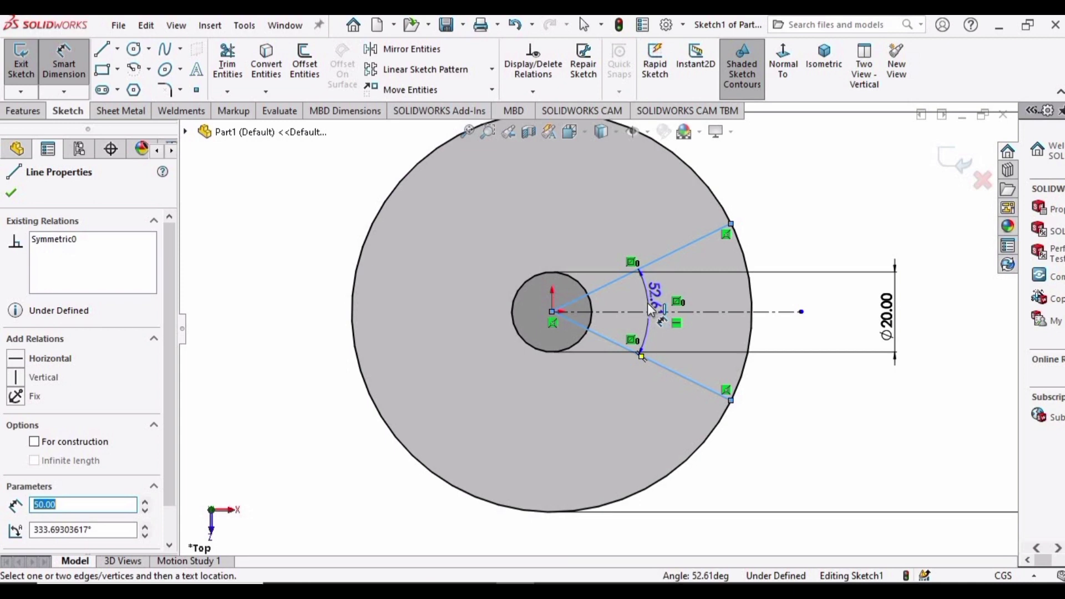
{"action": "left_click", "coordinate": [650, 307]}
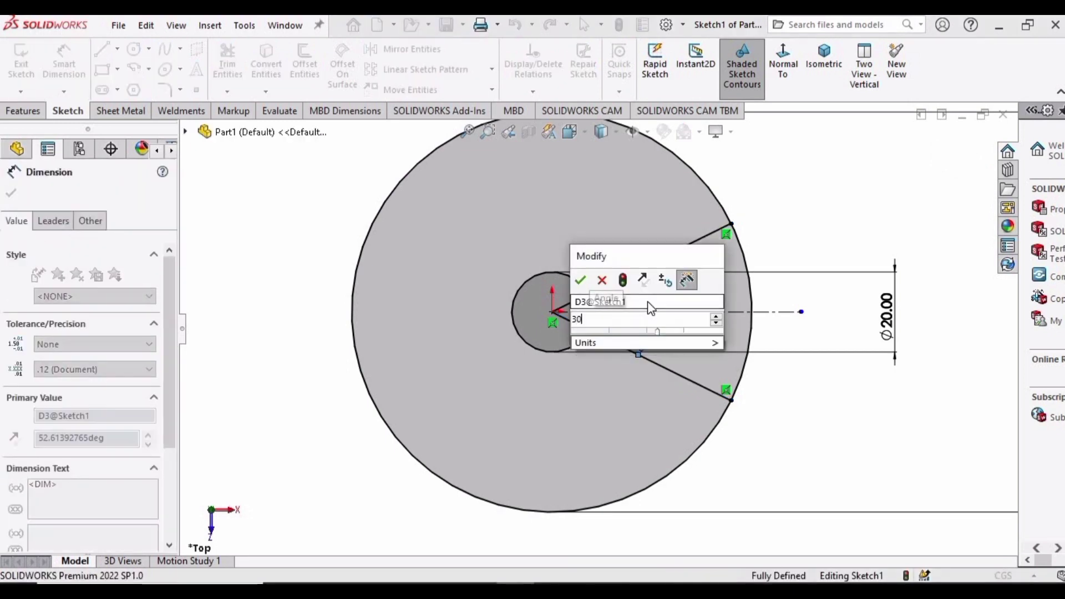
{"action": "key", "text": "Return"}
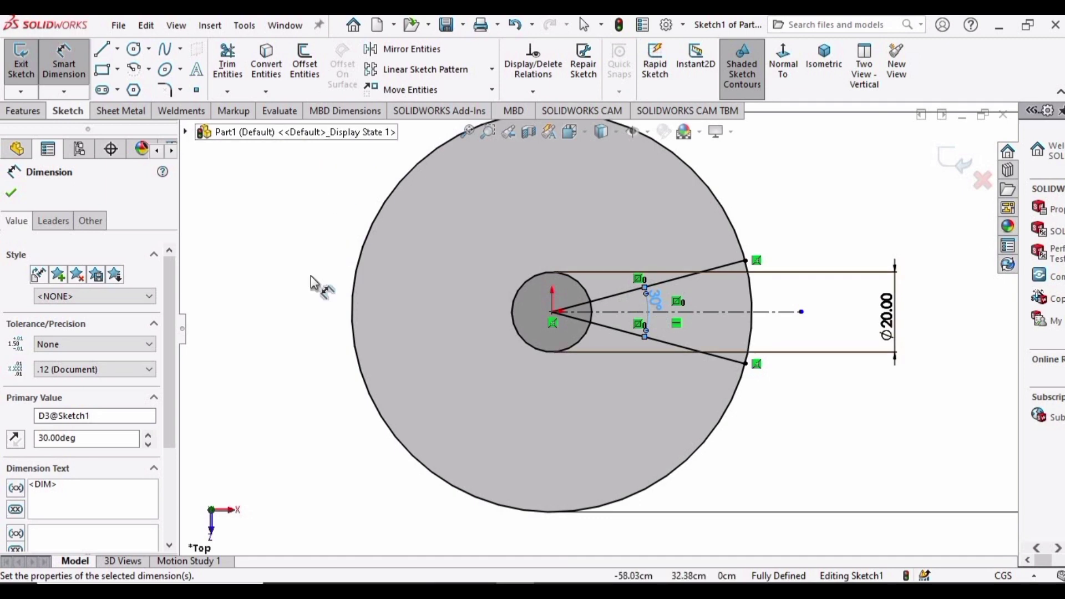
Trim the outer circle, inner arcs and inner line segments, then move the Ø20 dimension left
{"action": "left_click", "coordinate": [325, 295]}
{"action": "left_click", "coordinate": [227, 62]}
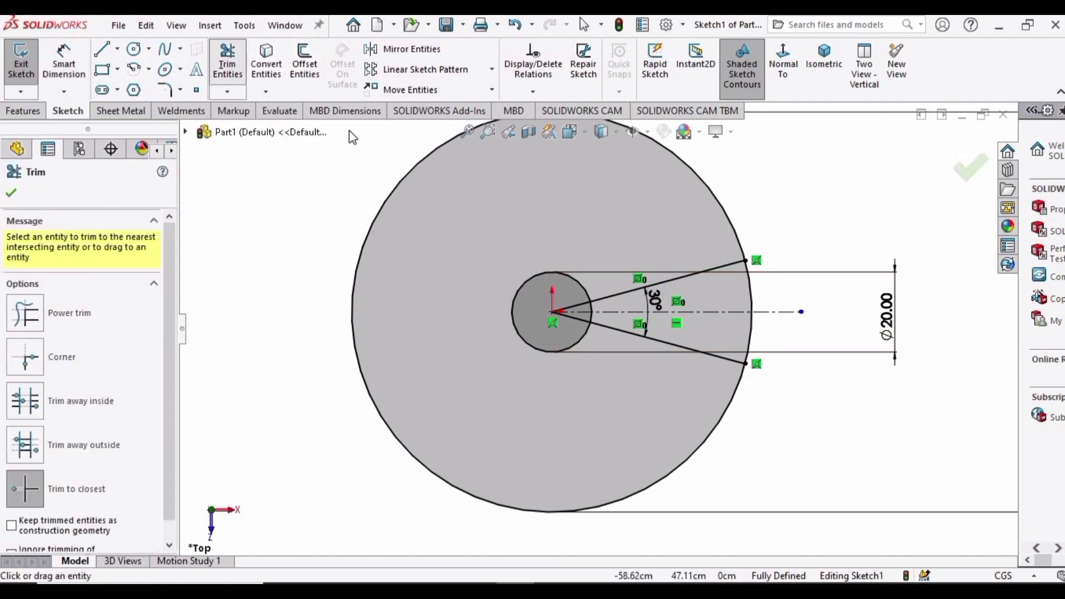
{"action": "left_click", "coordinate": [381, 204]}
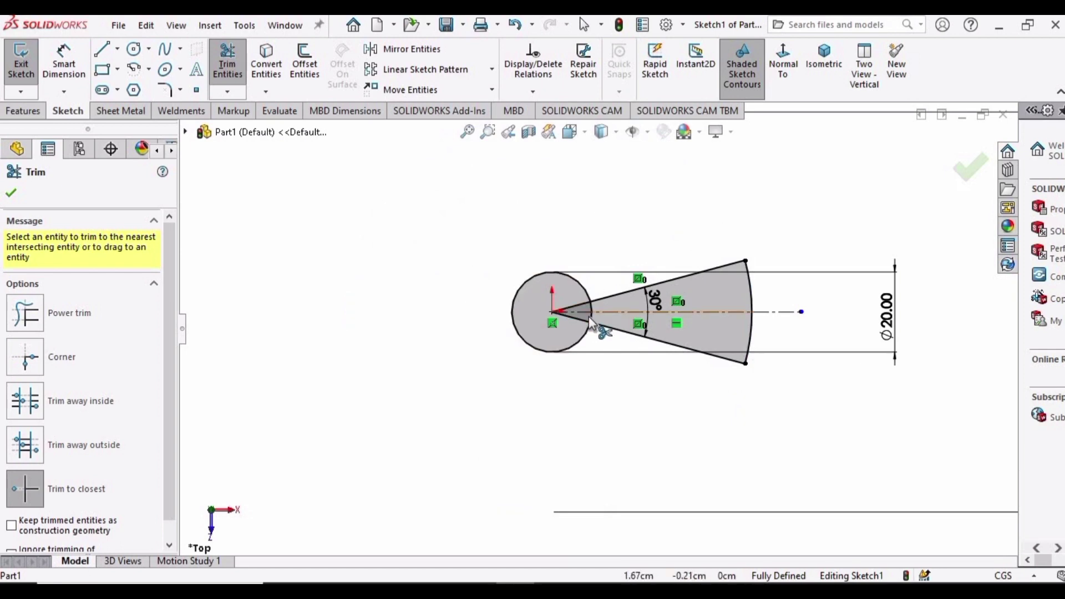
{"action": "scroll", "coordinate": [588, 316], "scroll_direction": "down", "scroll_amount": 3}
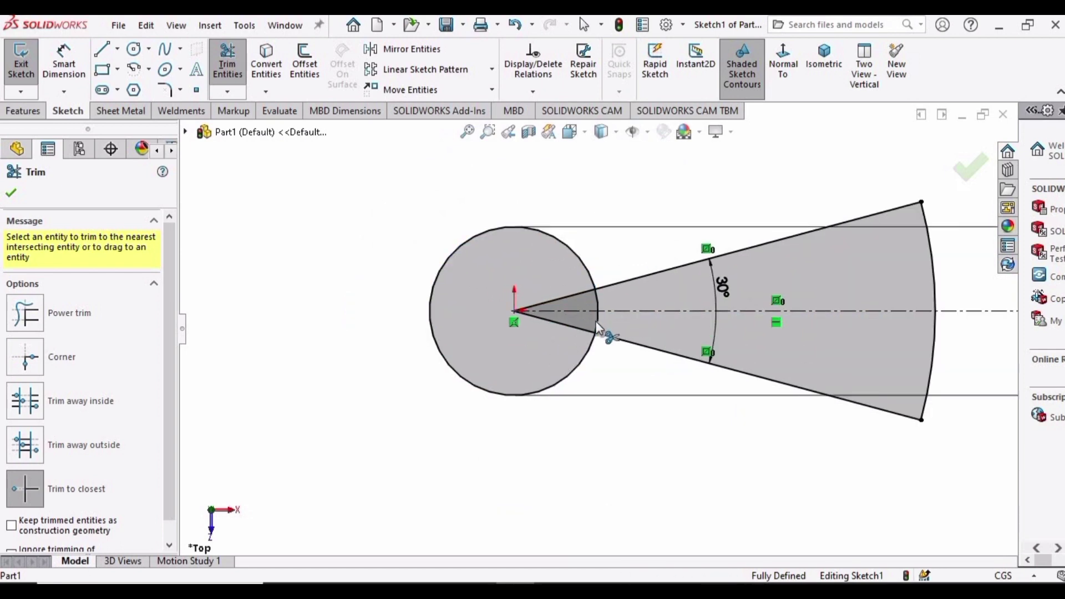
{"action": "left_click", "coordinate": [597, 330]}
{"action": "left_click", "coordinate": [598, 300]}
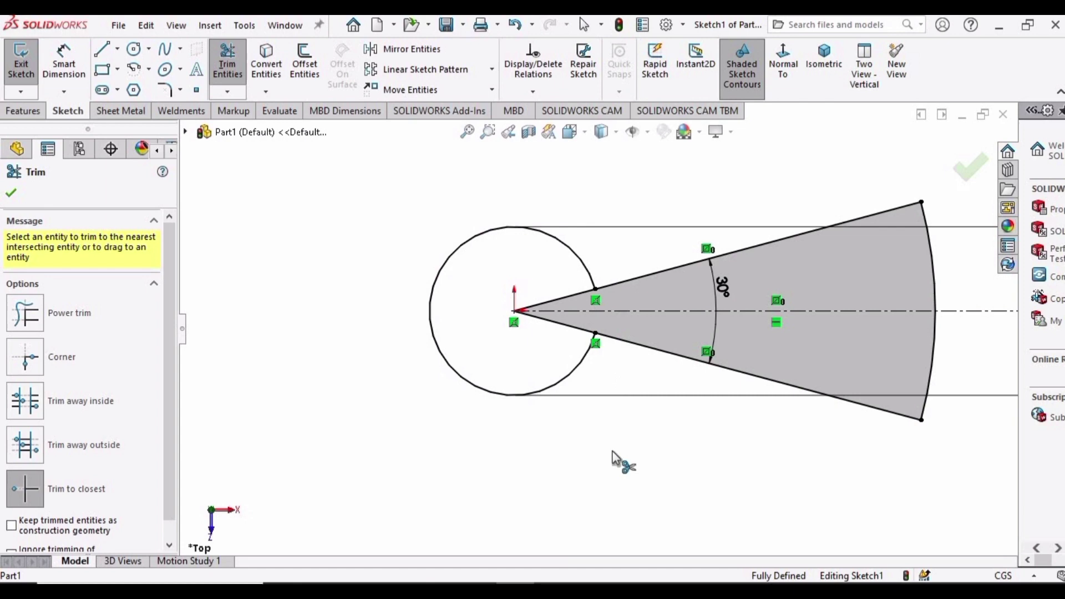
{"action": "scroll", "coordinate": [597, 331], "scroll_direction": "up", "scroll_amount": 1}
{"action": "left_click", "coordinate": [563, 301]}
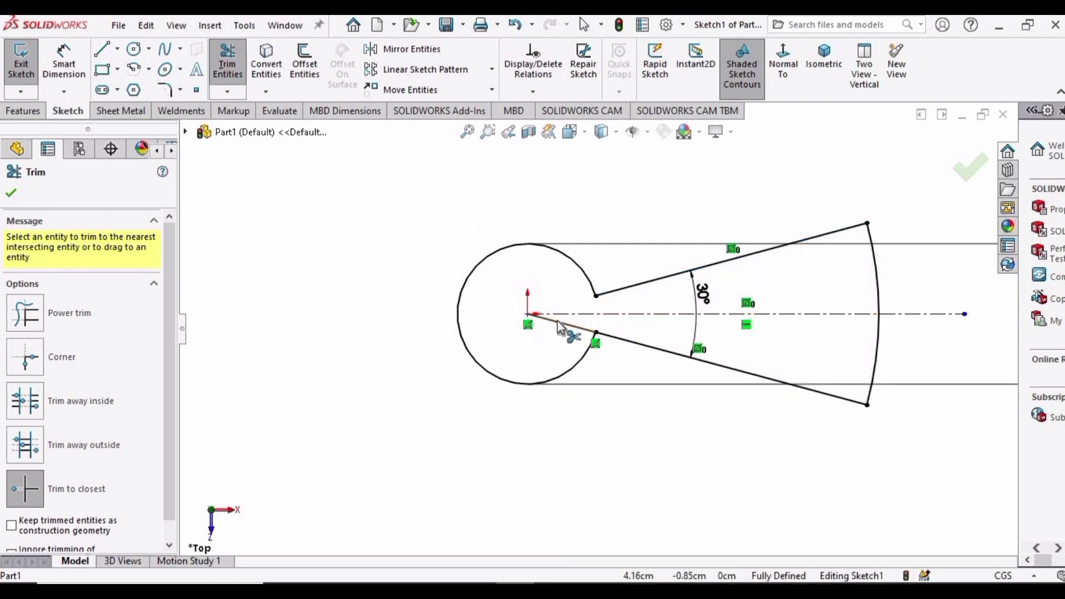
{"action": "left_click", "coordinate": [557, 321]}
{"action": "scroll", "coordinate": [598, 329], "scroll_direction": "up", "scroll_amount": 2}
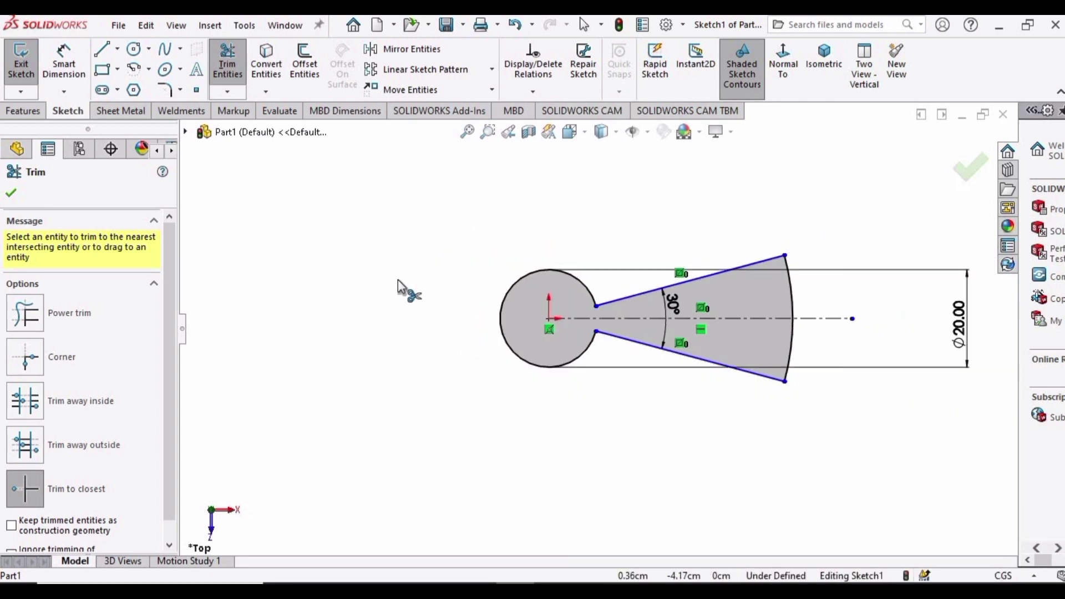
{"action": "left_click", "coordinate": [12, 193]}
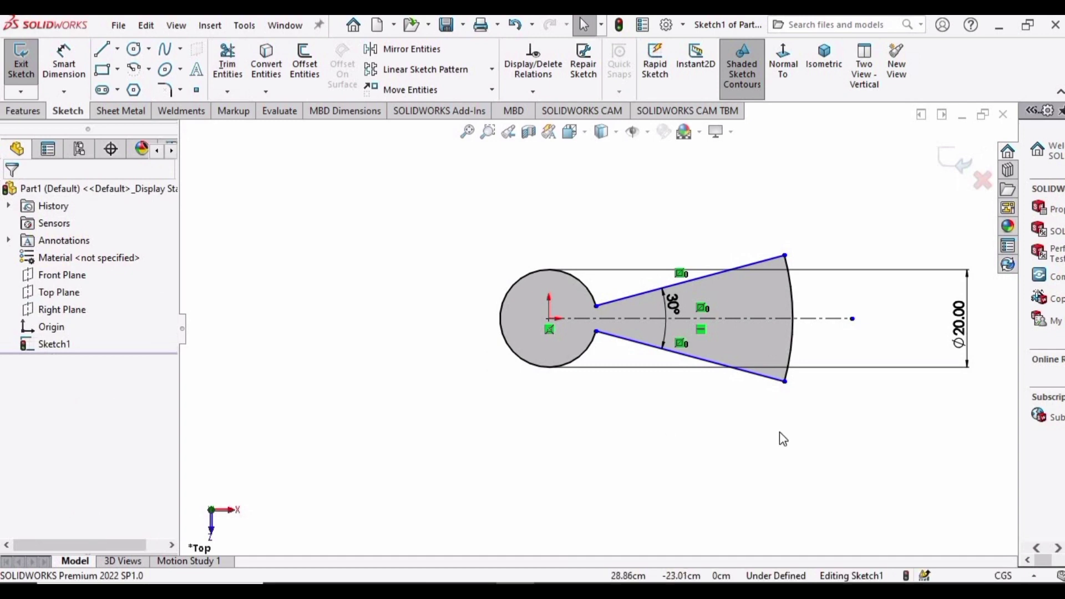
{"action": "mouse_move", "coordinate": [961, 339]}
{"action": "left_mouse_down"}
{"action": "mouse_move", "coordinate": [468, 364]}
{"action": "mouse_move", "coordinate": [428, 325]}
{"action": "left_mouse_up"}
Extrude the step profile 5 cm Blind into the solid Boss-Extrude1
{"action": "left_click", "coordinate": [616, 468]}
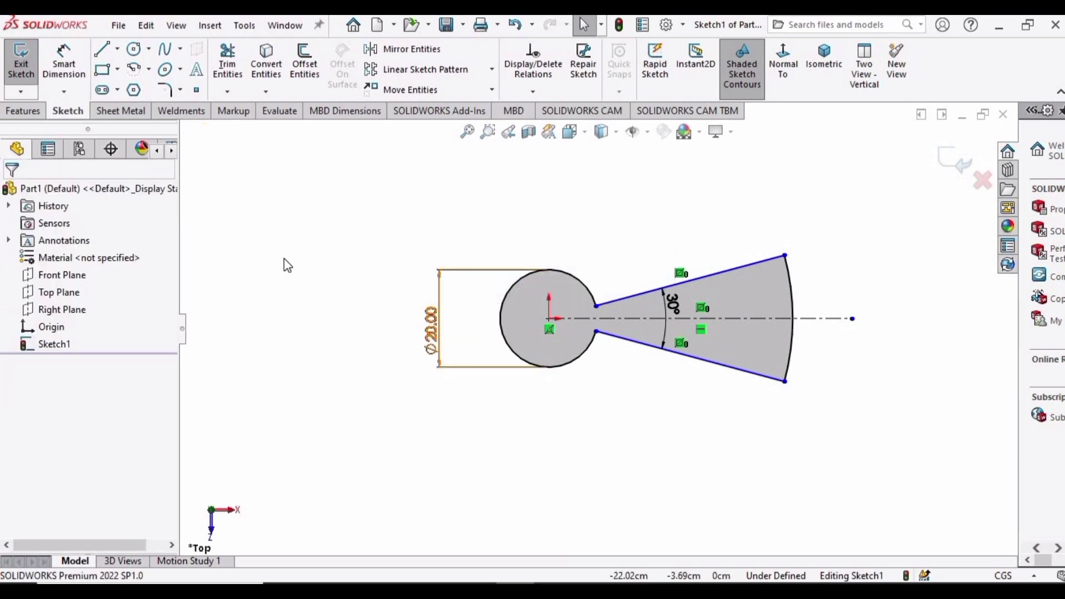
{"action": "left_click", "coordinate": [24, 111]}
{"action": "left_click", "coordinate": [28, 61]}
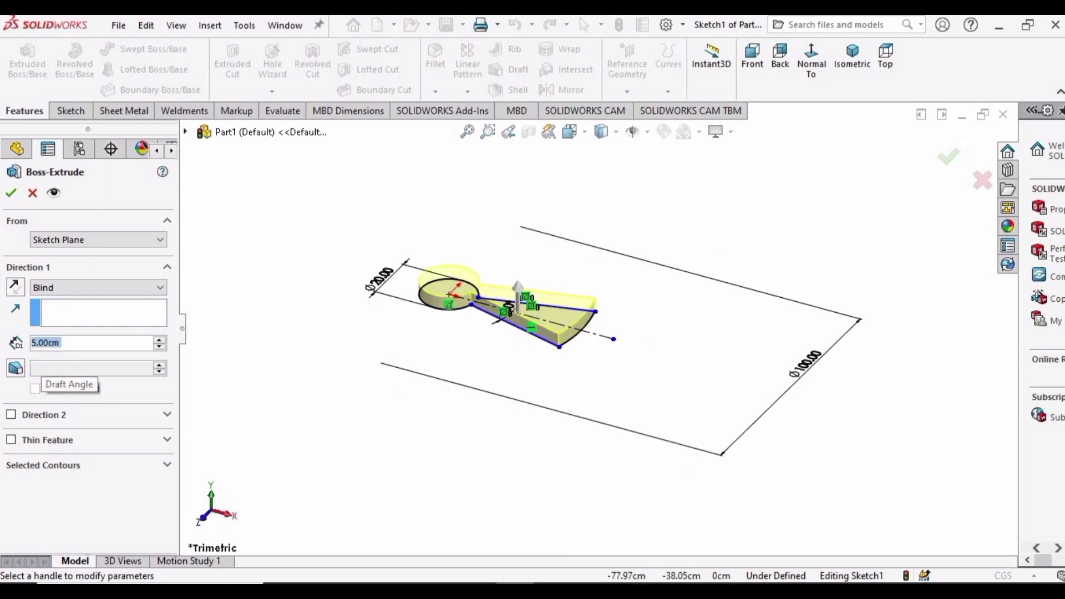
{"action": "left_click", "coordinate": [10, 193]}
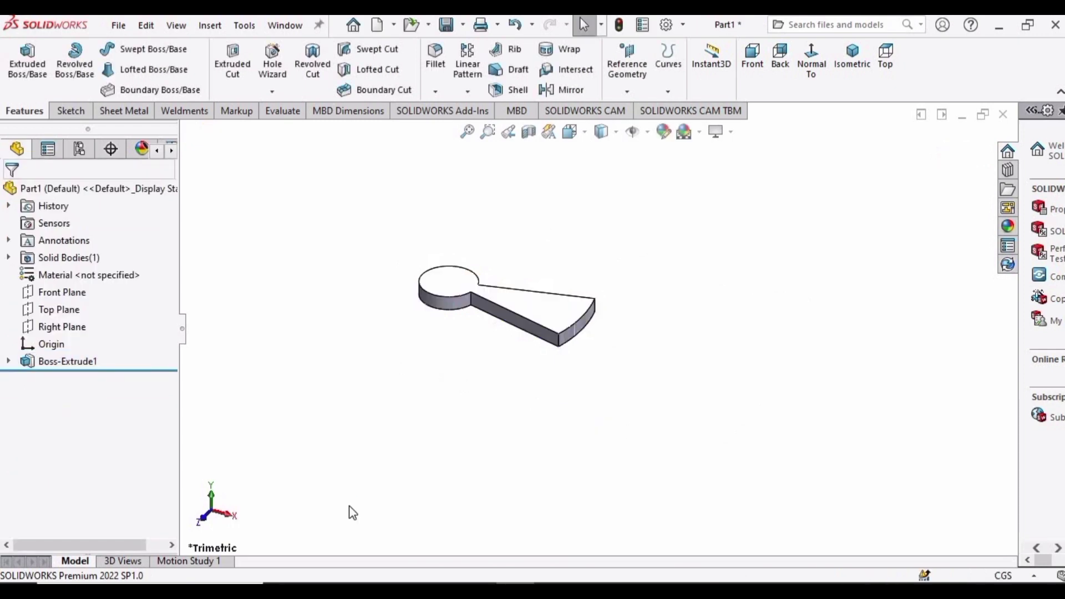
{"action": "left_click", "coordinate": [47, 296]}
Start a Front Plane sketch with a vertical centerline rising from the step's corner
{"action": "left_click", "coordinate": [59, 268]}
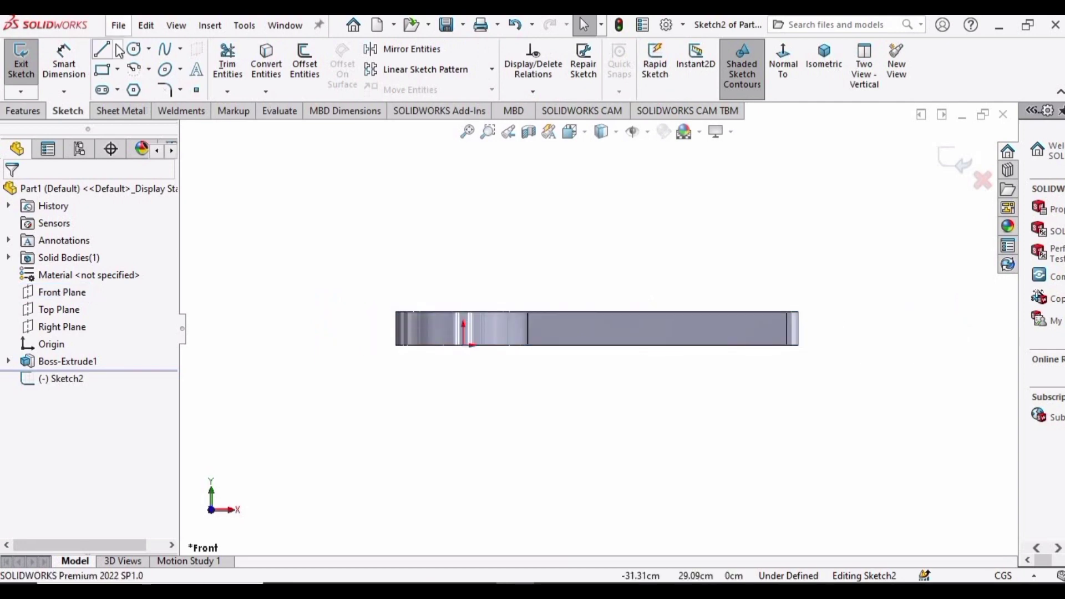
{"action": "left_click", "coordinate": [117, 49]}
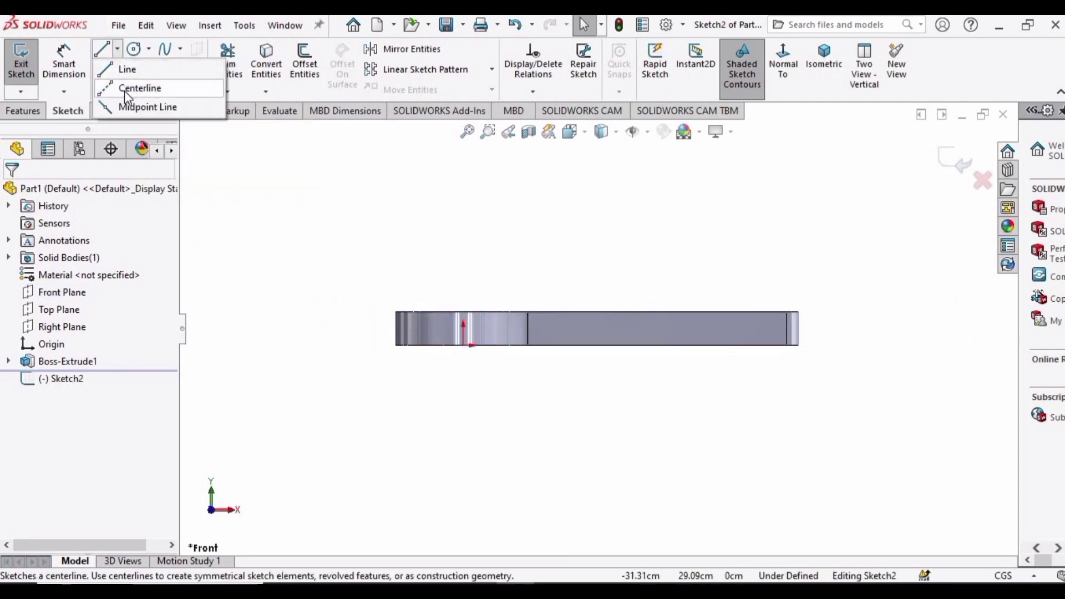
{"action": "left_click", "coordinate": [140, 88]}
{"action": "scroll", "coordinate": [777, 289], "scroll_direction": "up", "scroll_amount": 3}
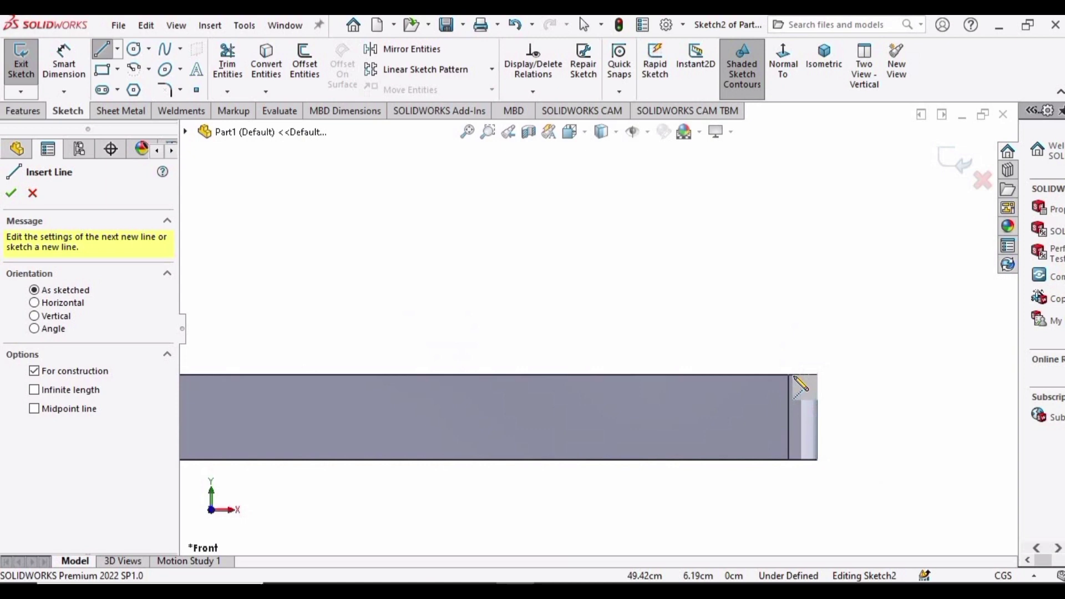
{"action": "left_click_drag", "start_coordinate": [788, 375], "coordinate": [787, 161]}
{"action": "key", "text": "Escape"}
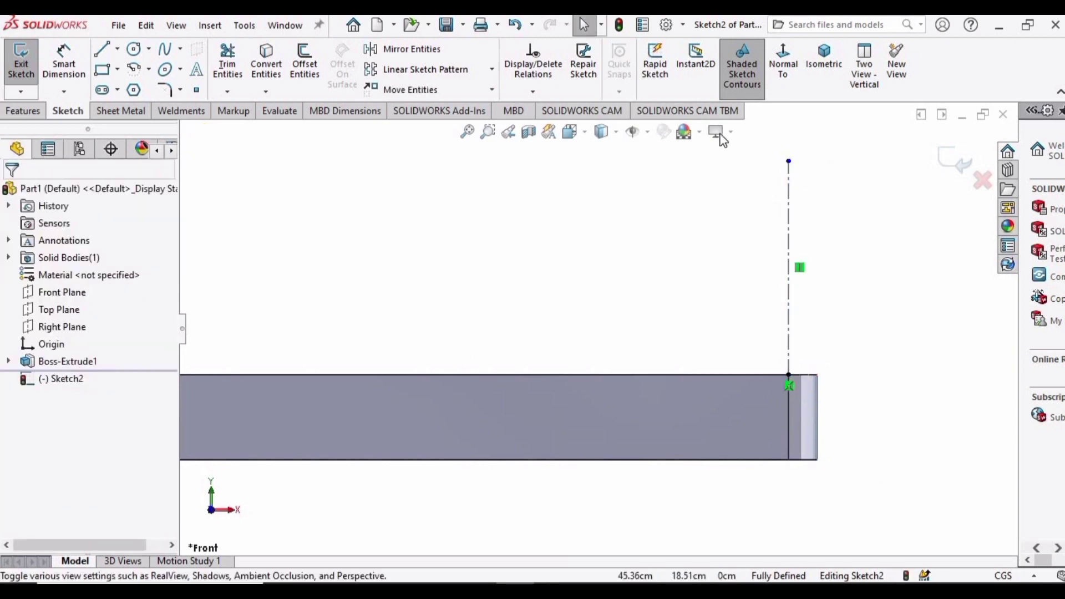
Draw a stepped chain of vertical and horizontal lines up to the centerline
{"action": "left_click", "coordinate": [117, 49]}
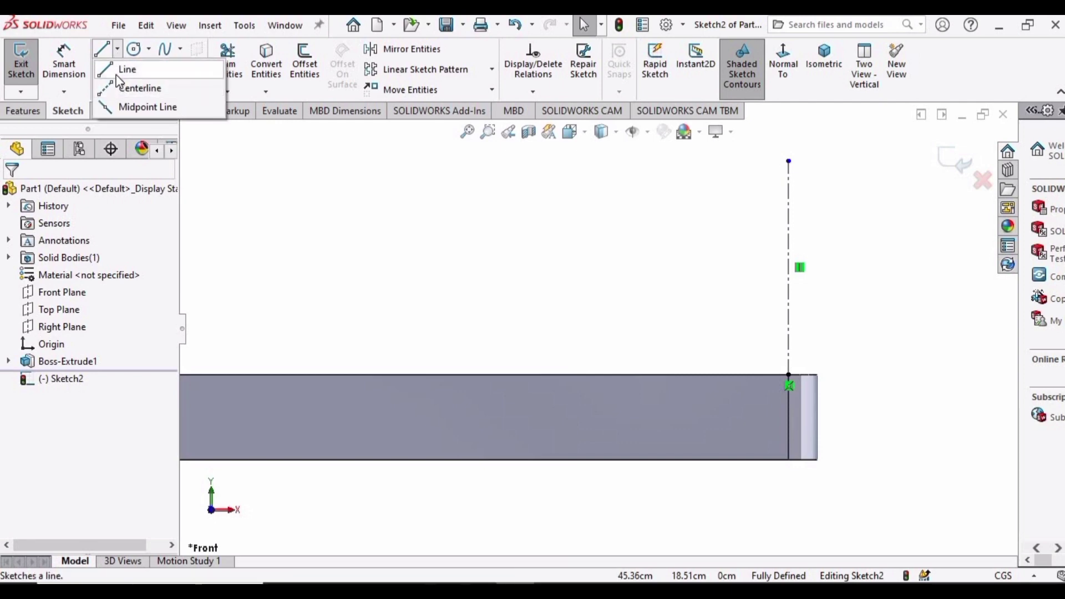
{"action": "left_click", "coordinate": [118, 70]}
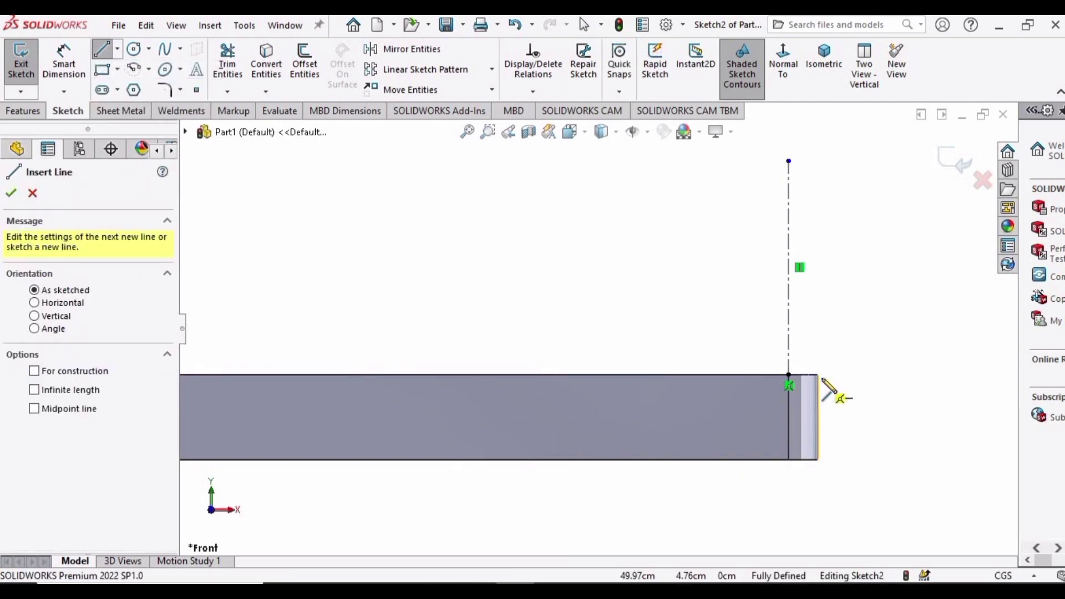
{"action": "left_click", "coordinate": [817, 374]}
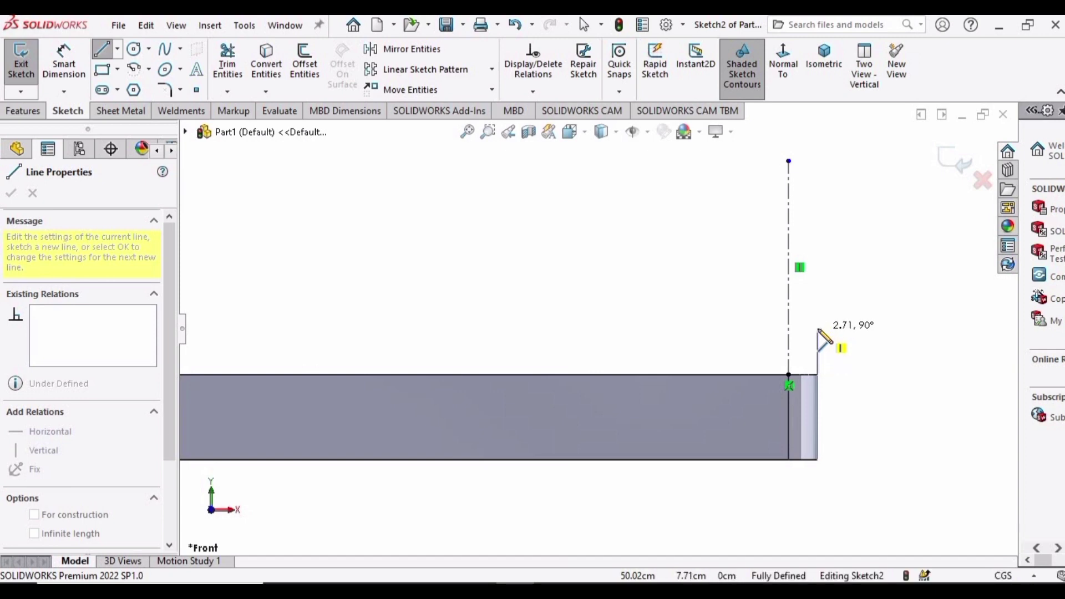
{"action": "left_click", "coordinate": [817, 328]}
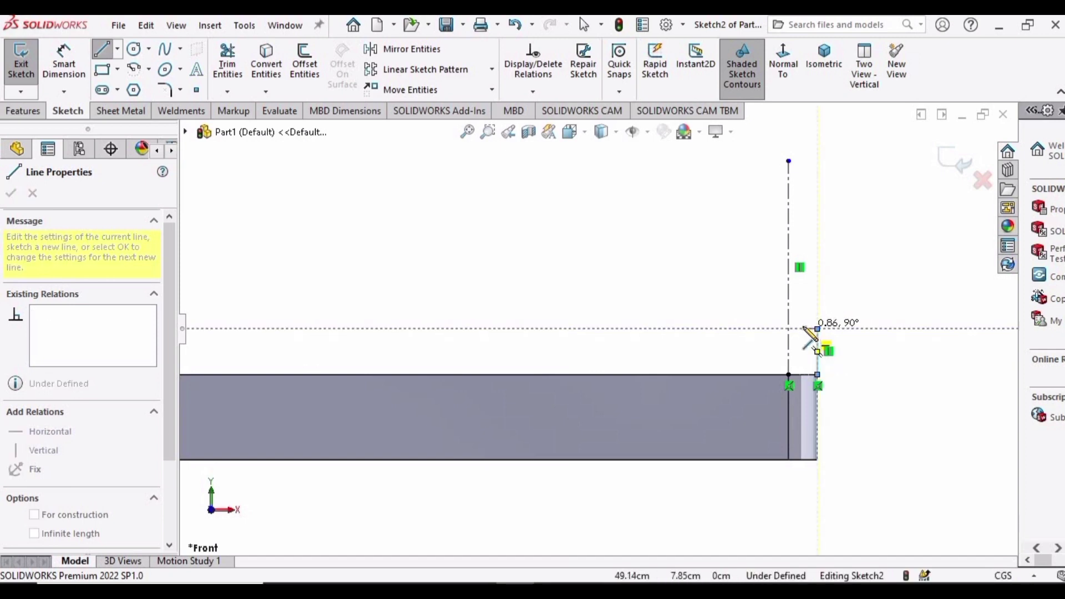
{"action": "left_click", "coordinate": [802, 329]}
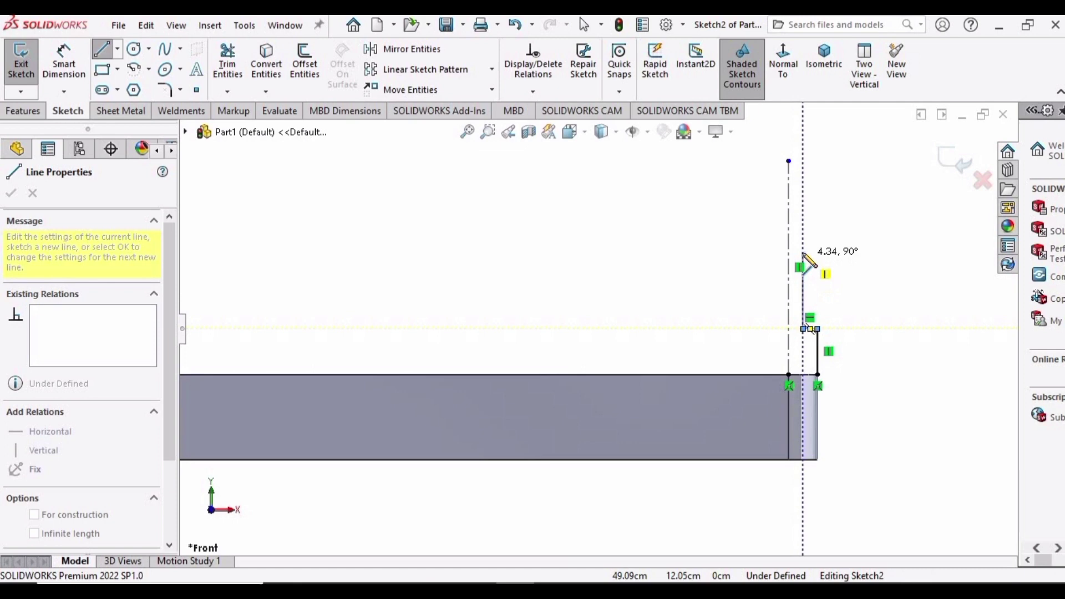
{"action": "left_click", "coordinate": [803, 252]}
{"action": "left_click", "coordinate": [818, 253]}
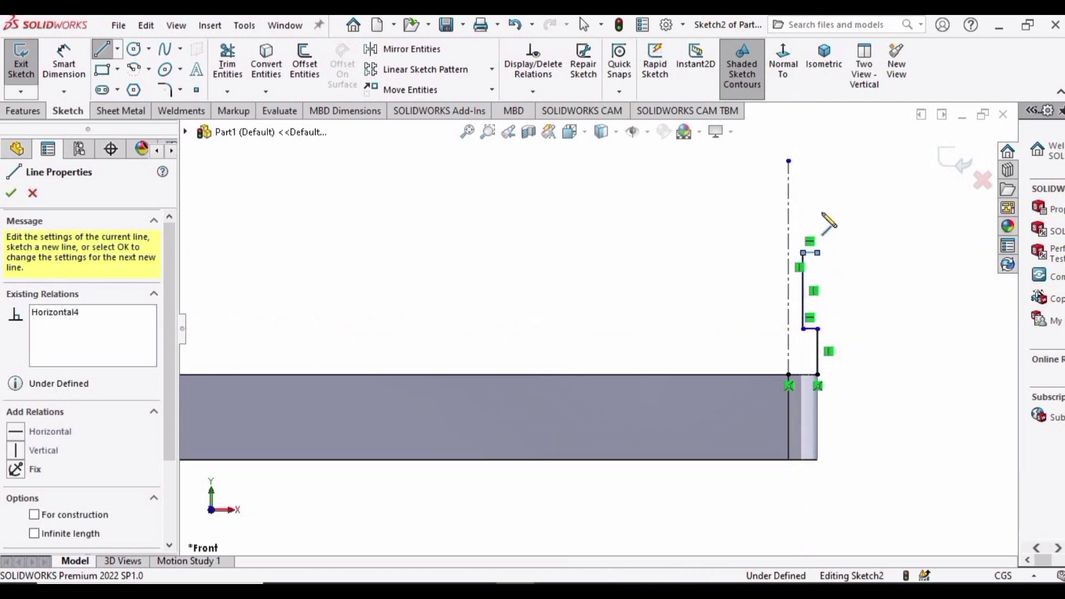
{"action": "left_click", "coordinate": [818, 177]}
{"action": "double_click", "coordinate": [788, 178]}
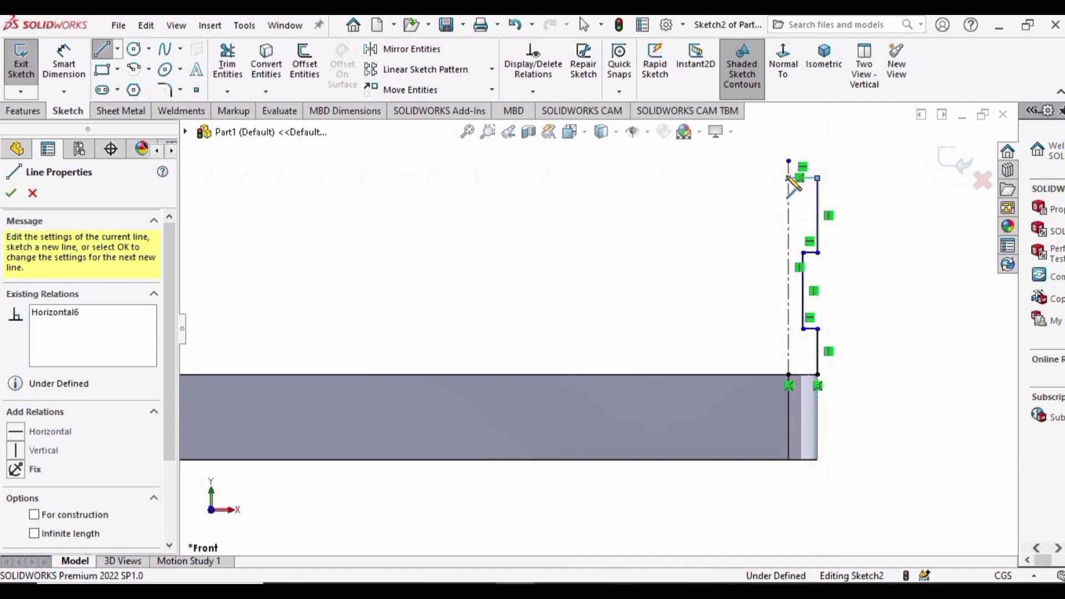
{"action": "key", "text": "Escape"}
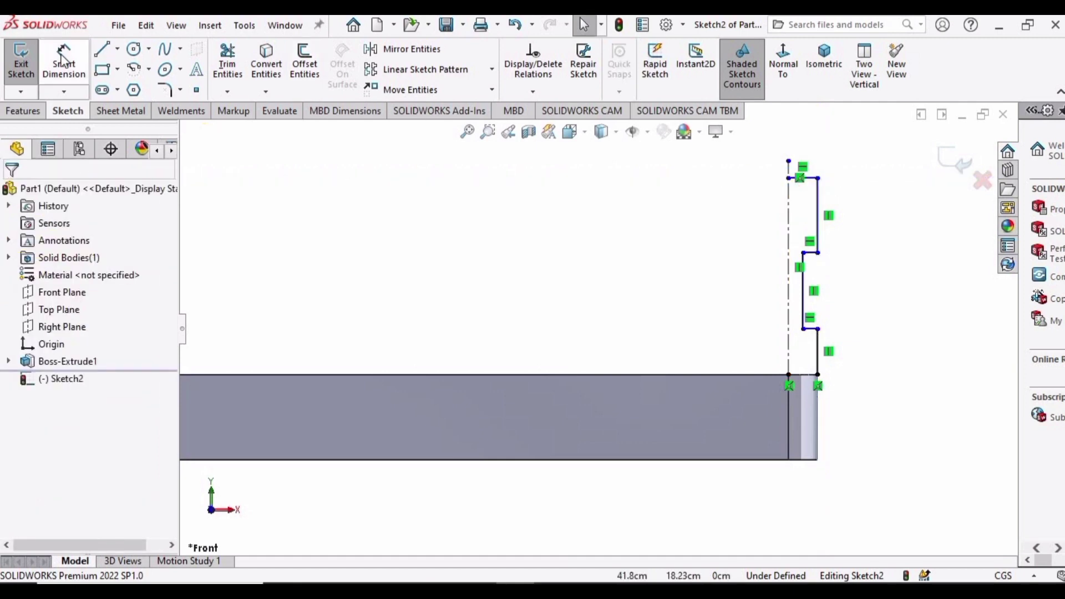
Dimension the lower and upper vertical profile segments to 3.00 cm each
{"action": "left_click", "coordinate": [64, 58]}
{"action": "left_click", "coordinate": [818, 351]}
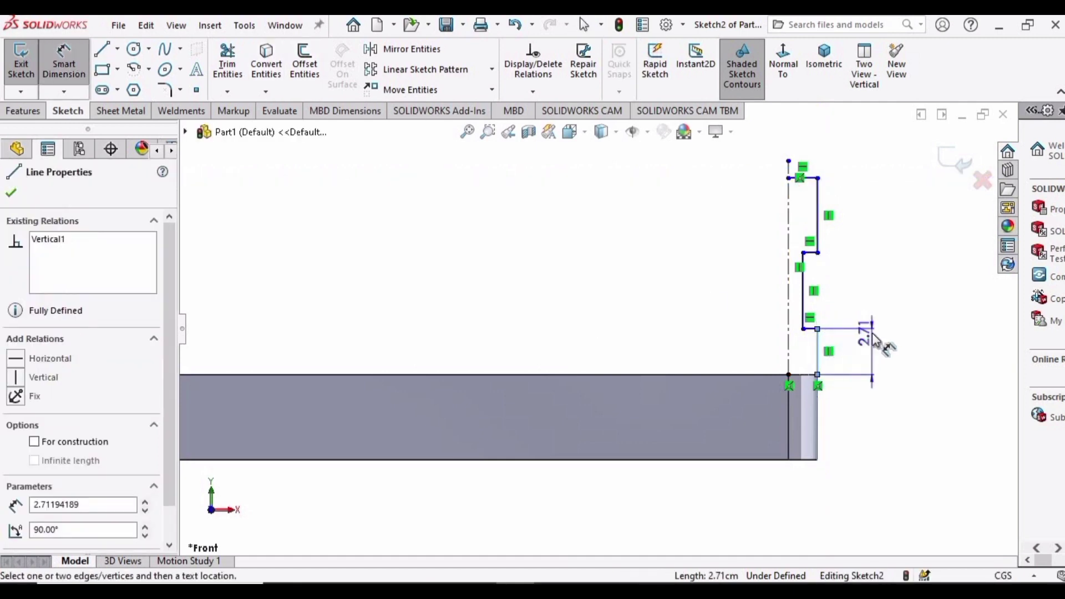
{"action": "left_click", "coordinate": [903, 351]}
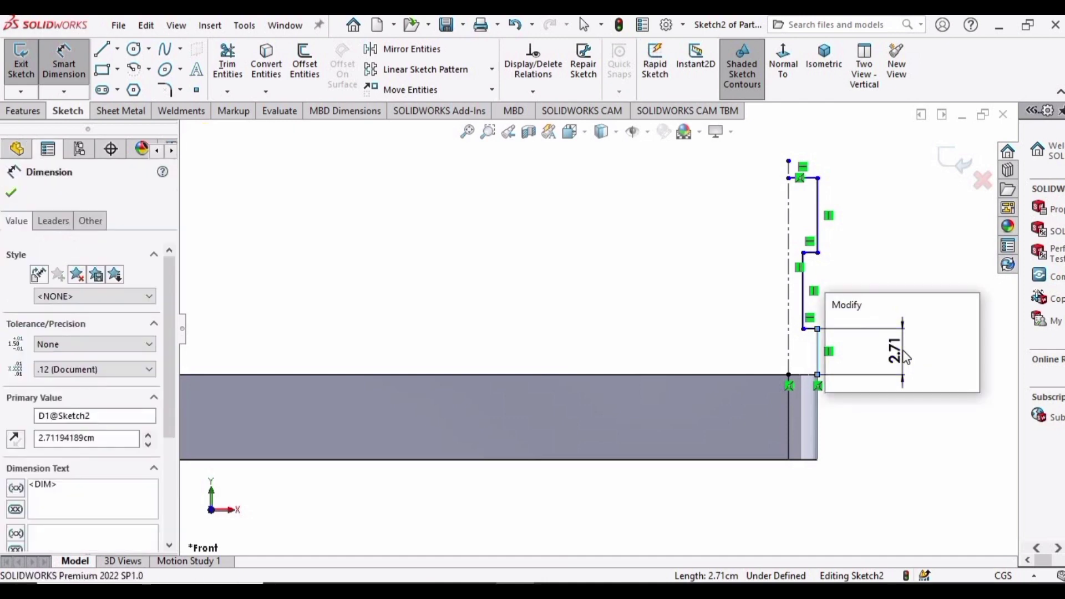
{"action": "type", "text": "3"}
{"action": "key", "text": "Return"}
{"action": "left_click", "coordinate": [819, 207]}
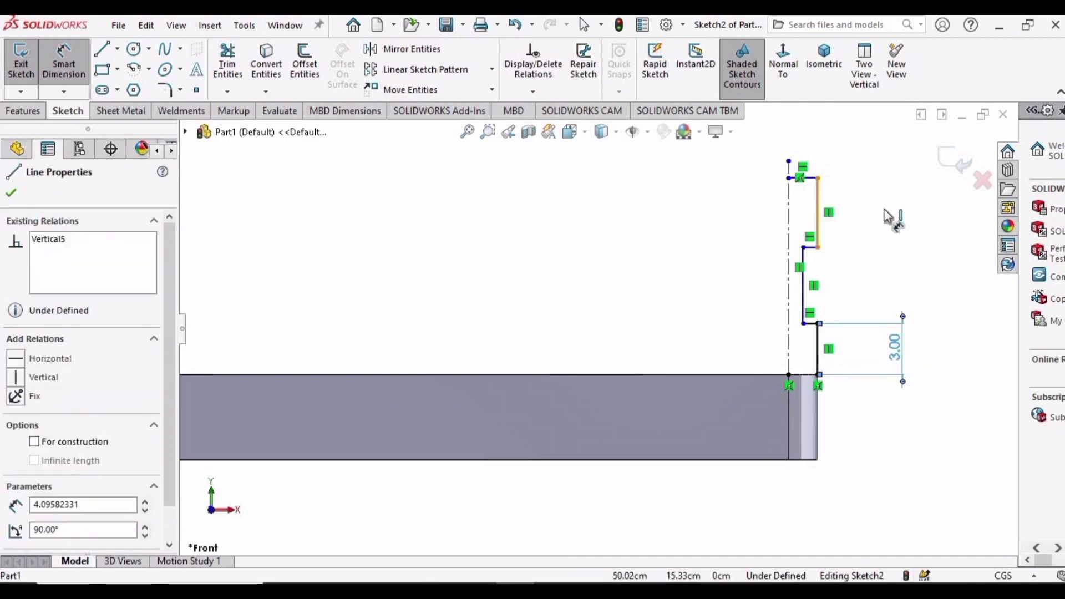
{"action": "left_click", "coordinate": [888, 215]}
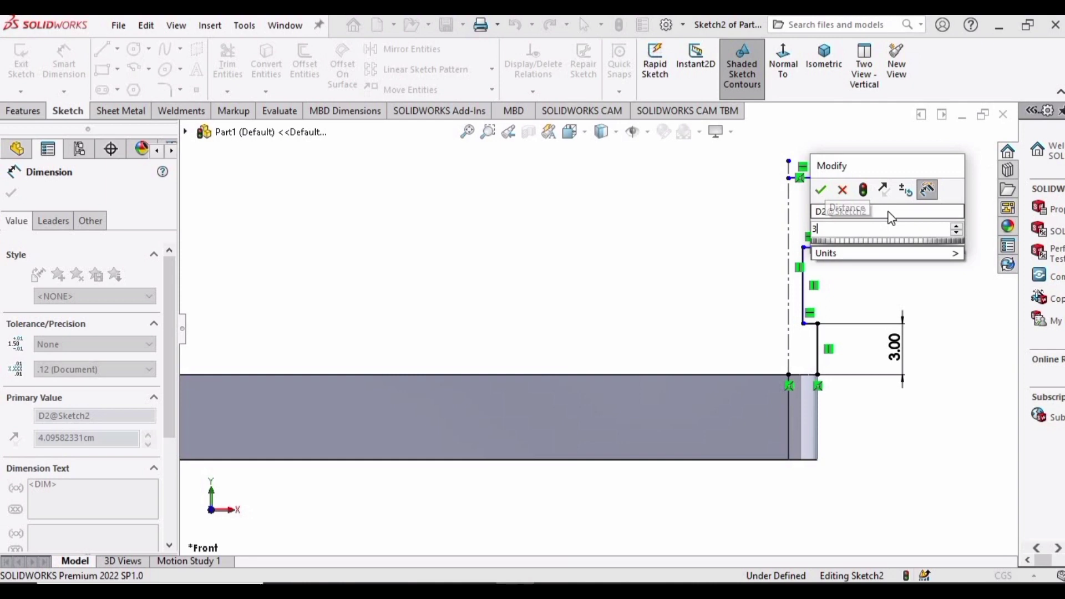
{"action": "type", "text": "3"}
{"action": "key", "text": "Return"}
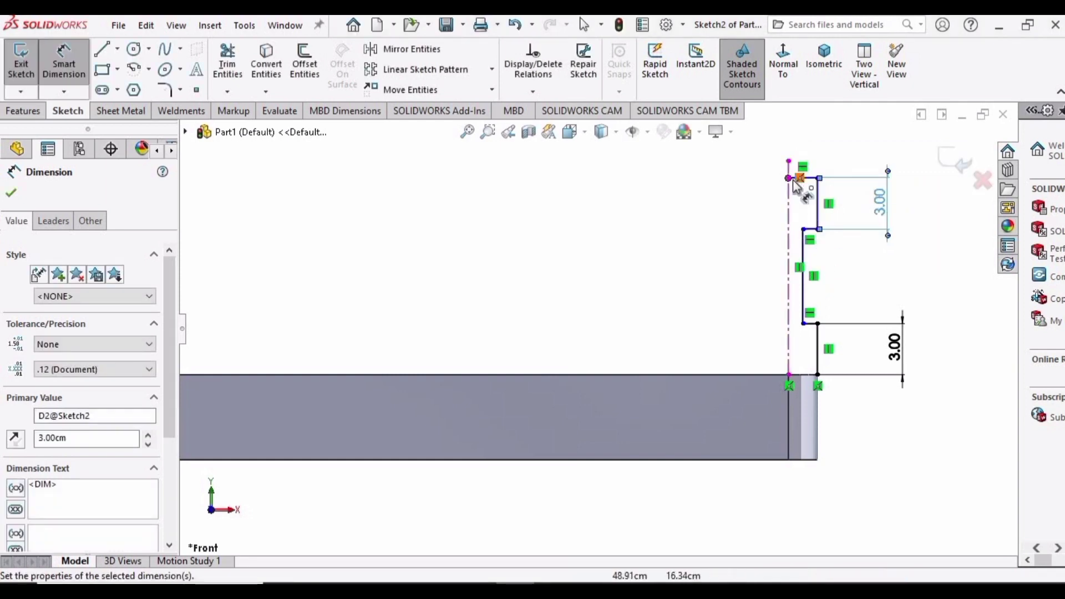
Set the profile's overall height to 8.00 cm and the vertical centerline to 60 cm
{"action": "left_click", "coordinate": [789, 376]}
{"action": "left_click", "coordinate": [788, 178]}
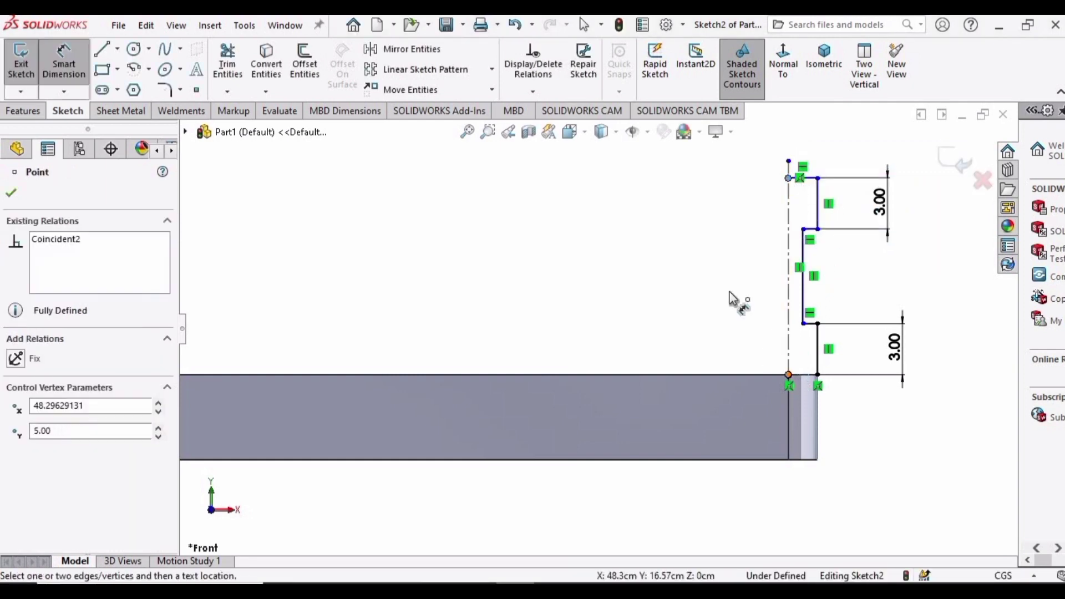
{"action": "left_click", "coordinate": [702, 278]}
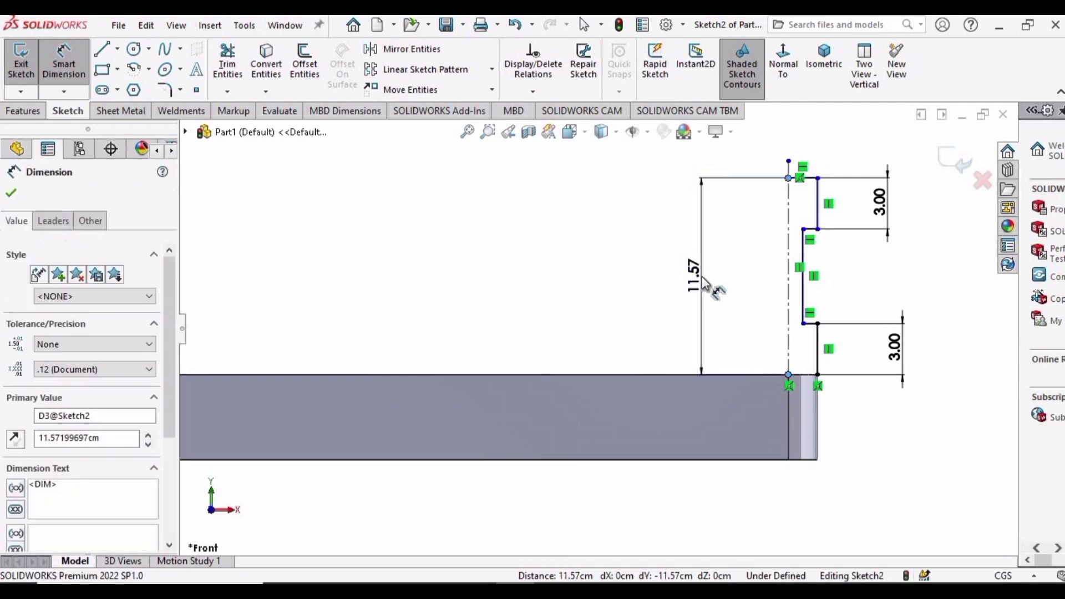
{"action": "type", "text": "8"}
{"action": "key", "text": "Return"}
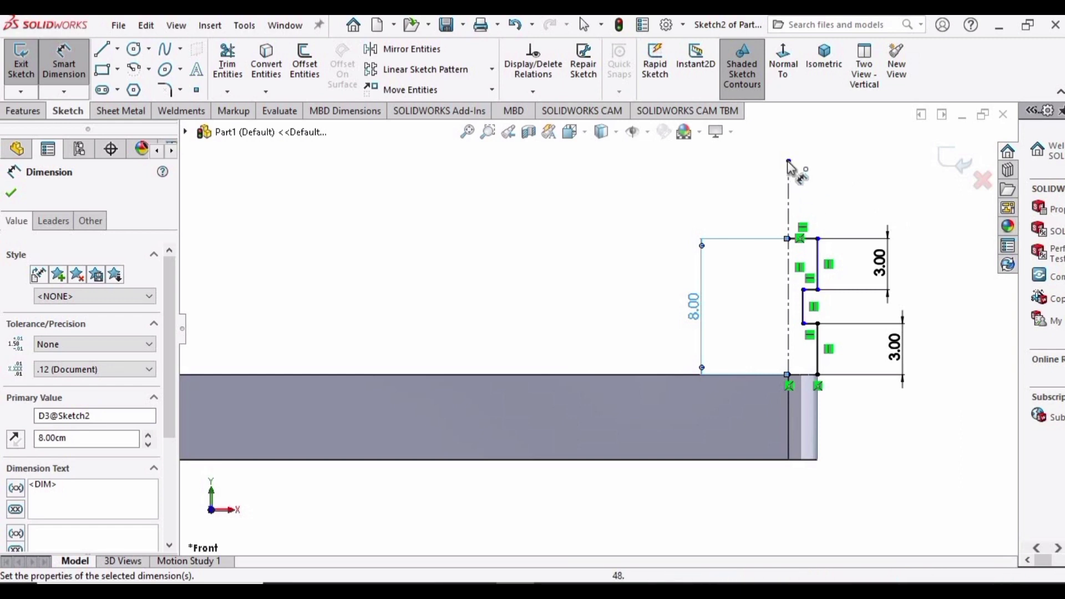
{"action": "left_click", "coordinate": [788, 195]}
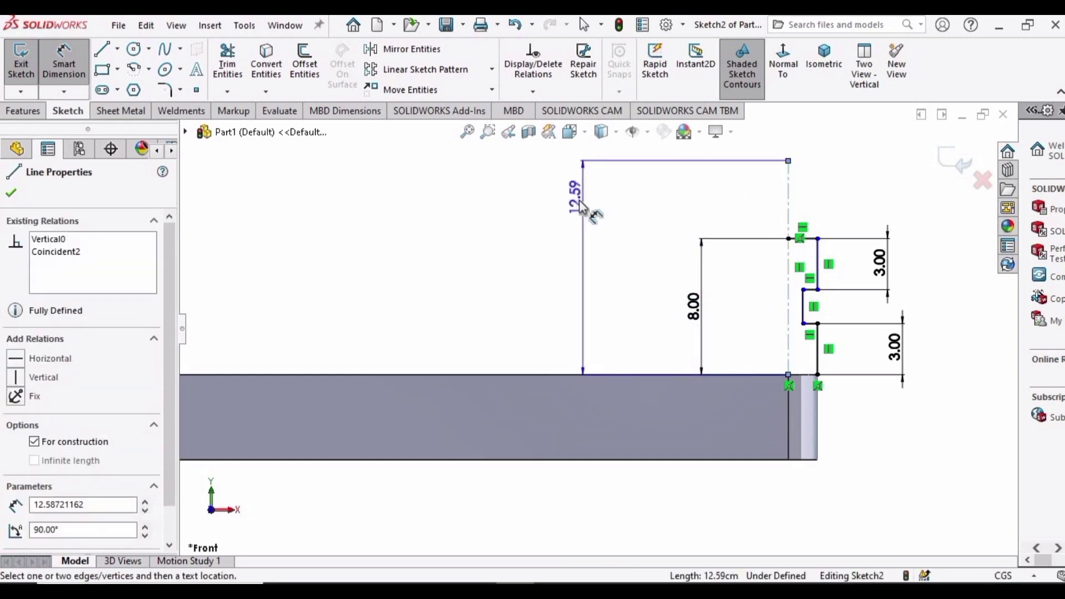
{"action": "left_click", "coordinate": [589, 229]}
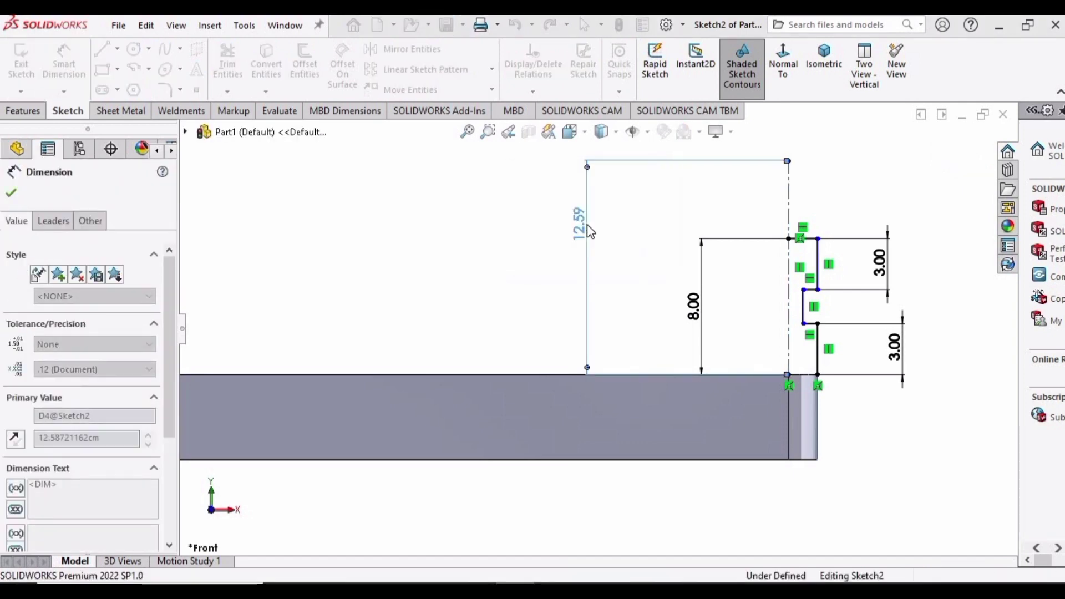
{"action": "type", "text": "60"}
{"action": "key", "text": "Return"}
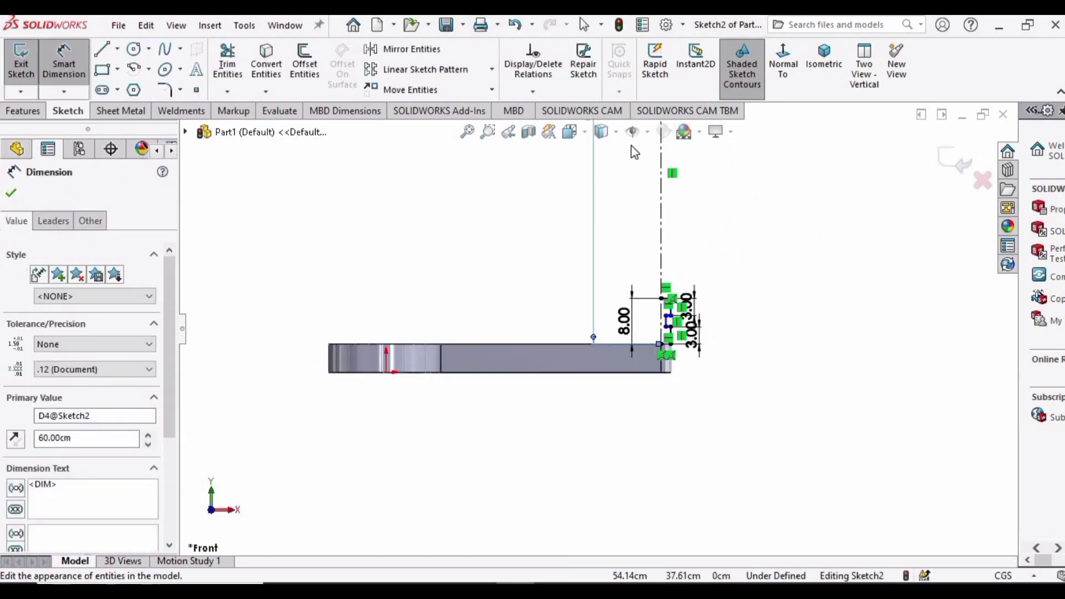
{"action": "scroll", "coordinate": [679, 442], "scroll_direction": "down", "scroll_amount": 5}
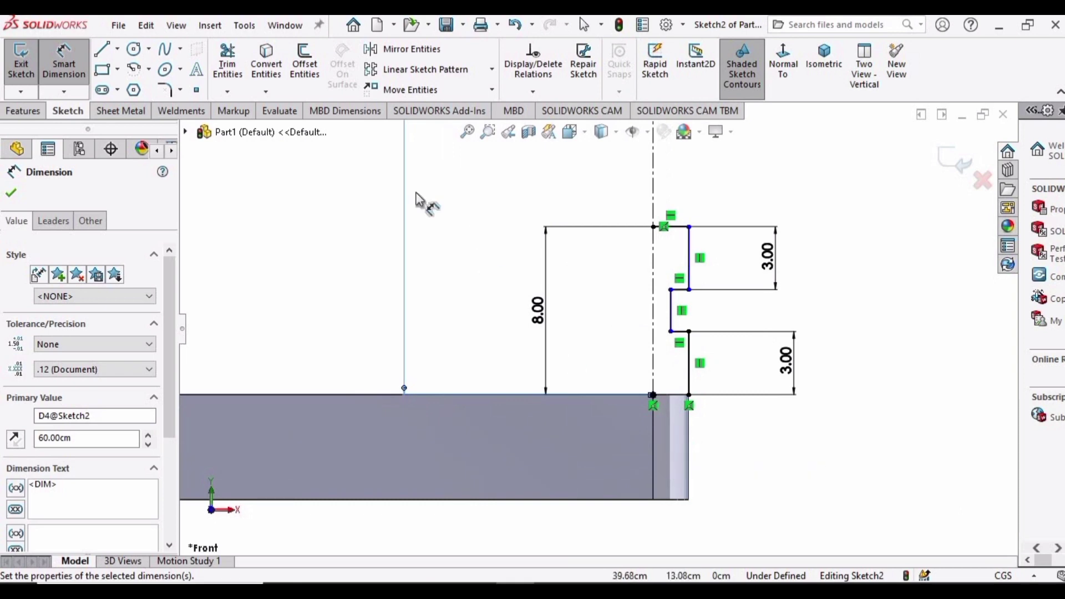
Close the bottom of the baluster profile with a short horizontal line
{"action": "left_click", "coordinate": [108, 57]}
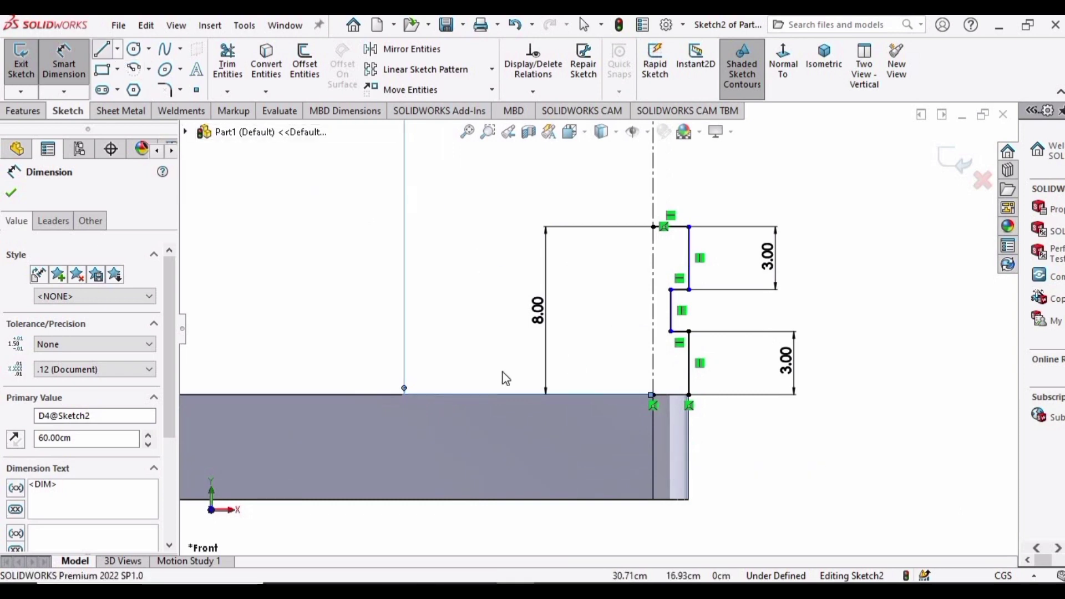
{"action": "left_click", "coordinate": [653, 395]}
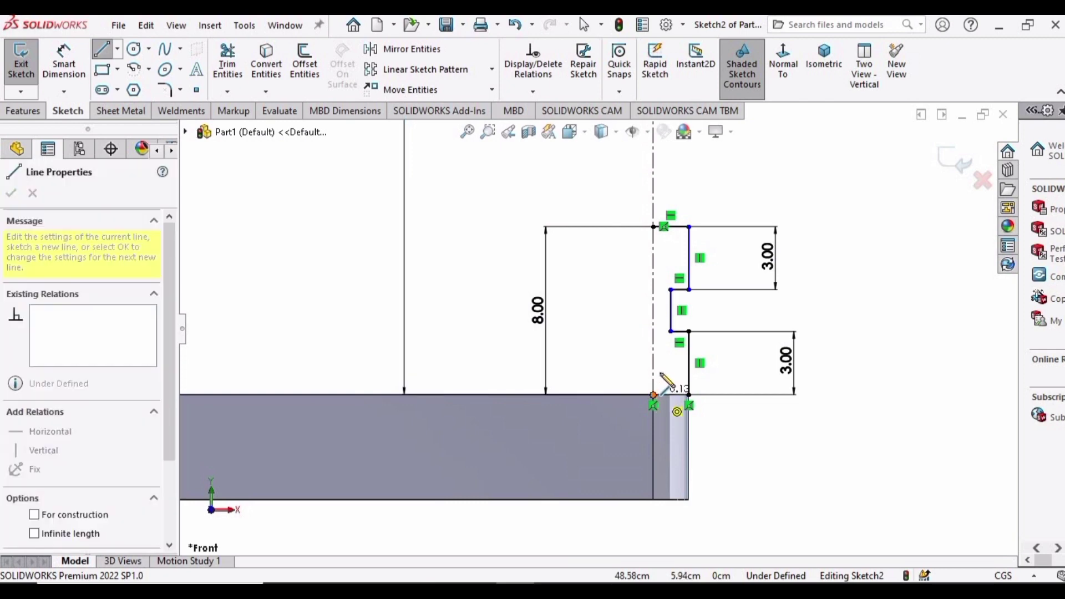
{"action": "left_click", "coordinate": [689, 395]}
{"action": "key", "text": "Escape"}
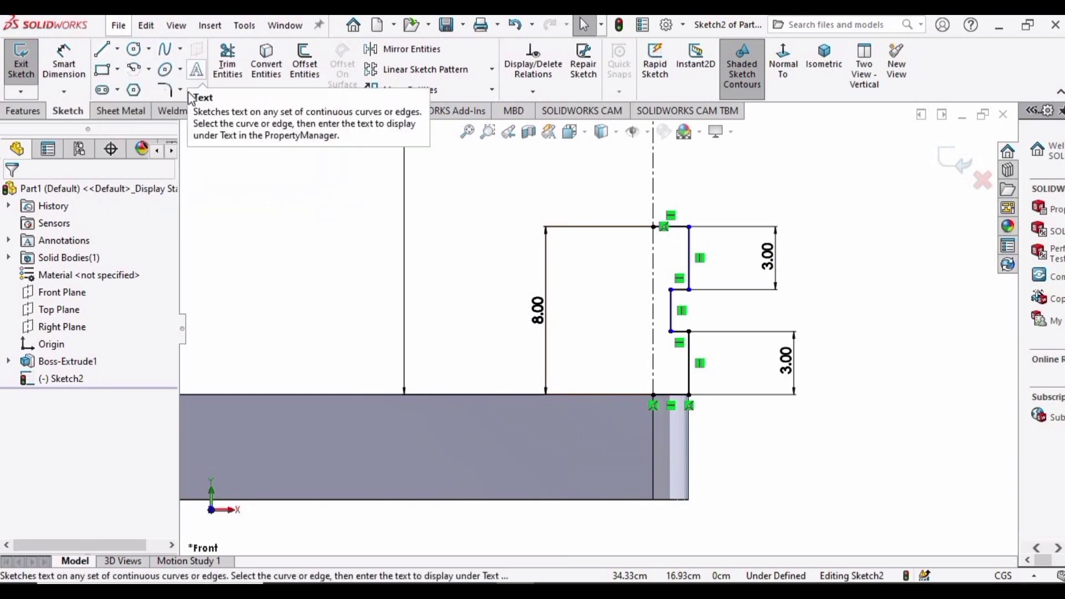
Round the profile's top outer corner with a 1.00 cm sketch fillet
{"action": "left_click", "coordinate": [165, 89]}
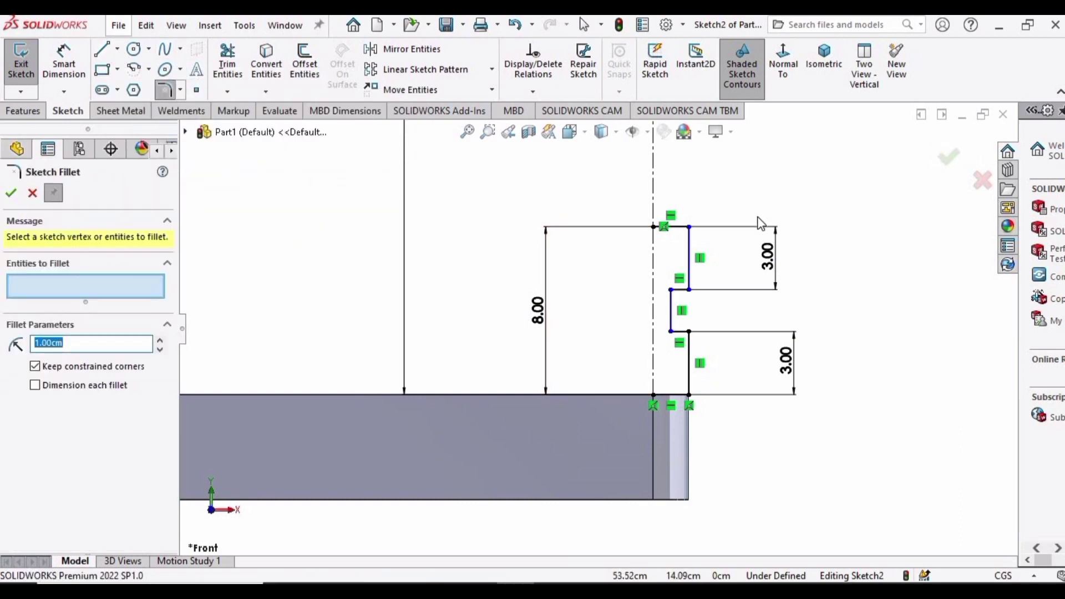
{"action": "left_click", "coordinate": [683, 228]}
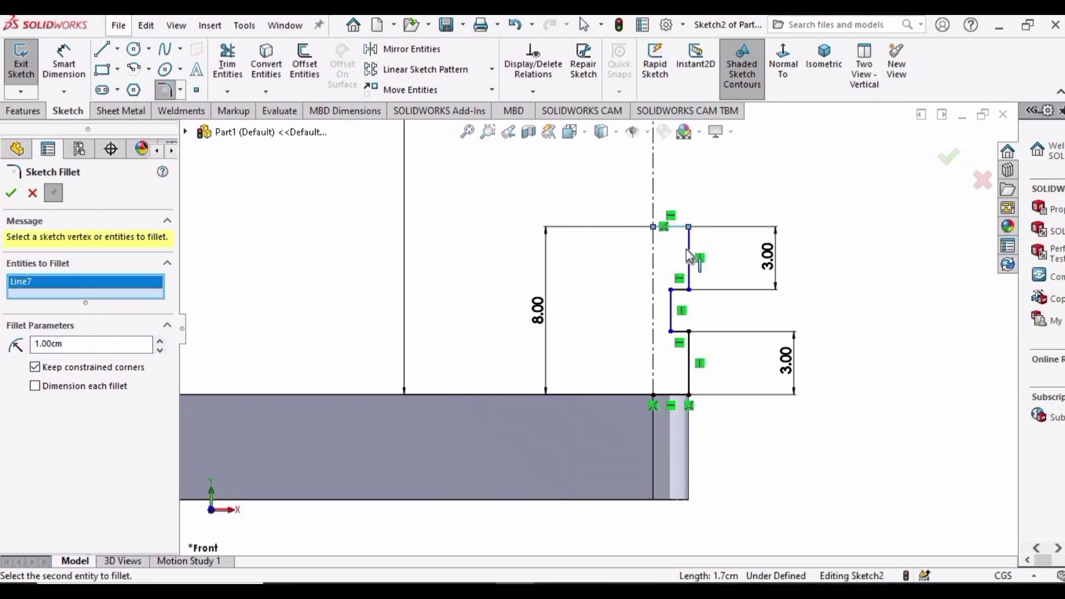
{"action": "left_click", "coordinate": [691, 252]}
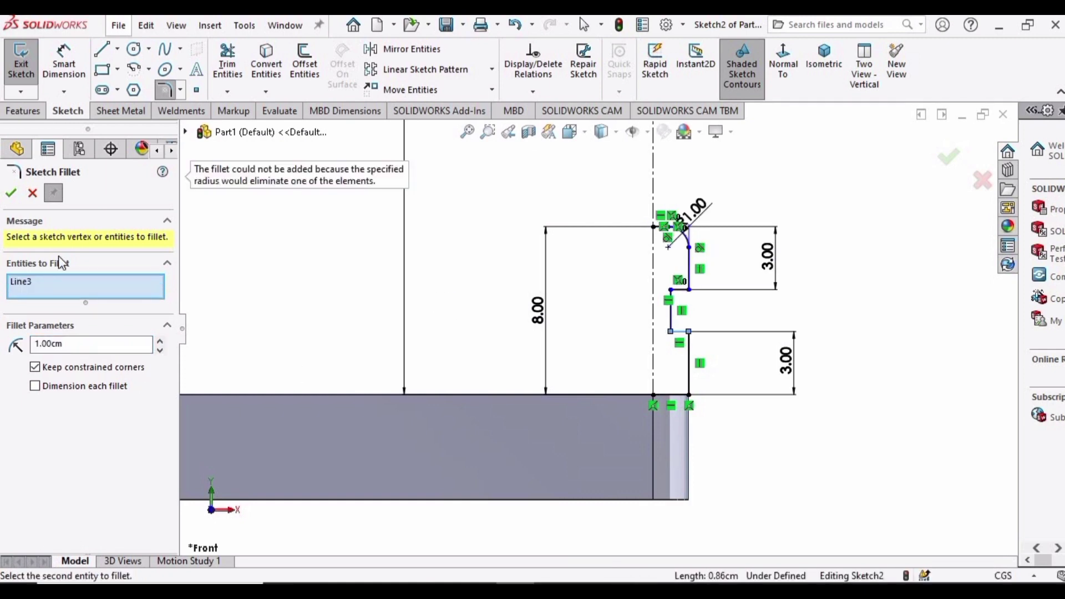
{"action": "left_click", "coordinate": [33, 192]}
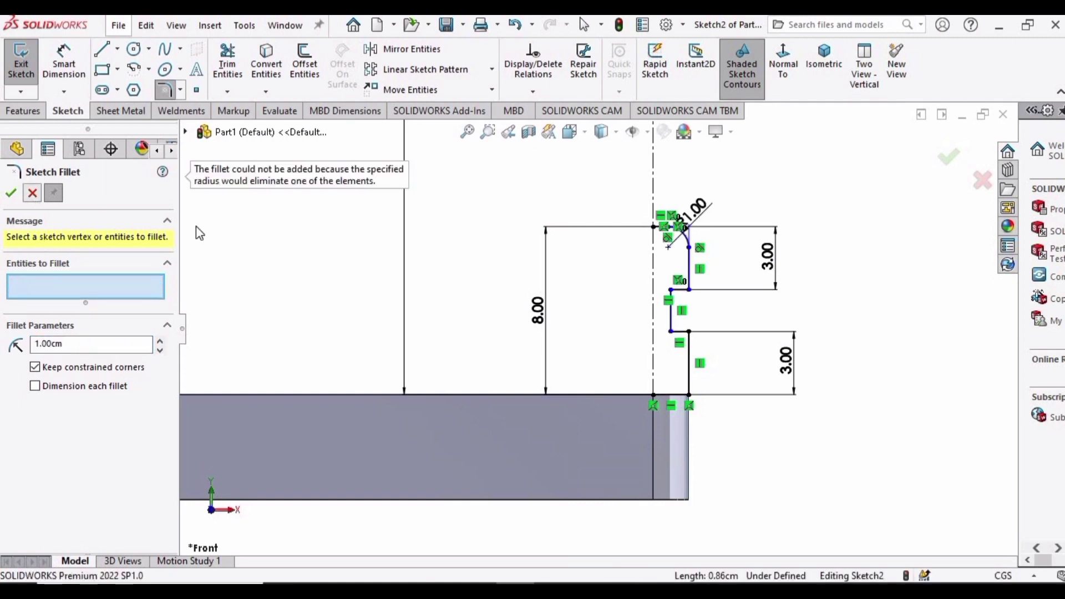
Revolve the auto-closed baluster profile 360° about its centerline into Revolve1
{"action": "left_click", "coordinate": [32, 112]}
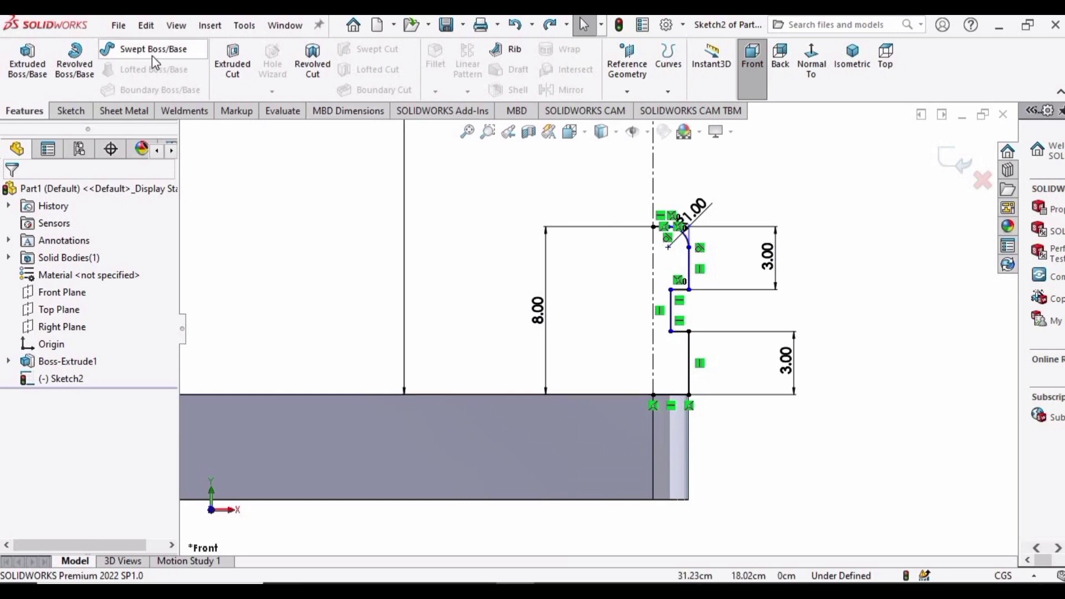
{"action": "left_click", "coordinate": [75, 61]}
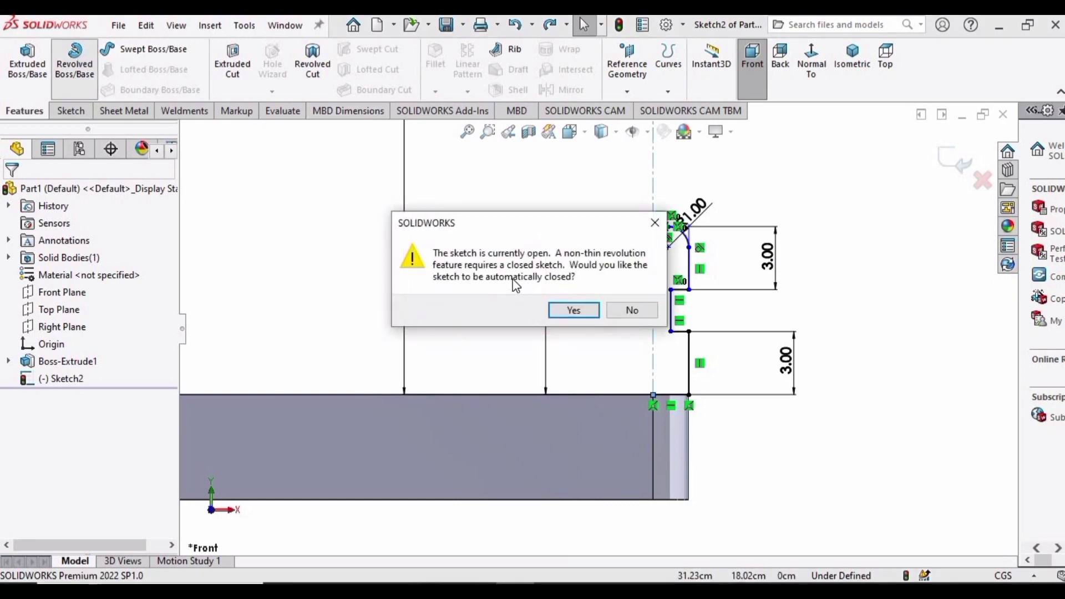
{"action": "left_click", "coordinate": [573, 309]}
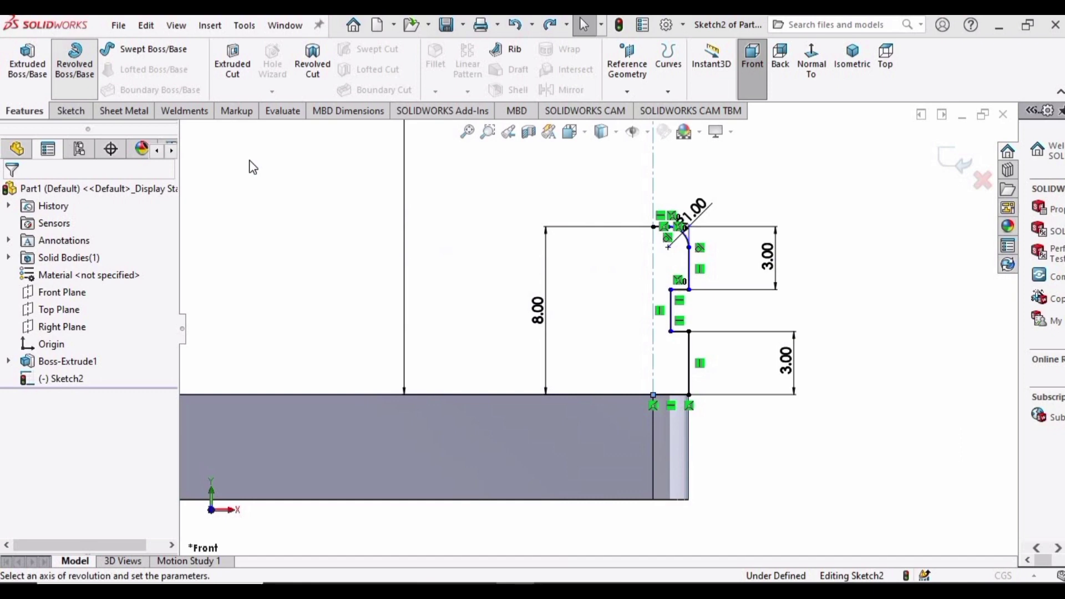
{"action": "scroll", "coordinate": [292, 318], "scroll_direction": "down", "scroll_amount": 2}
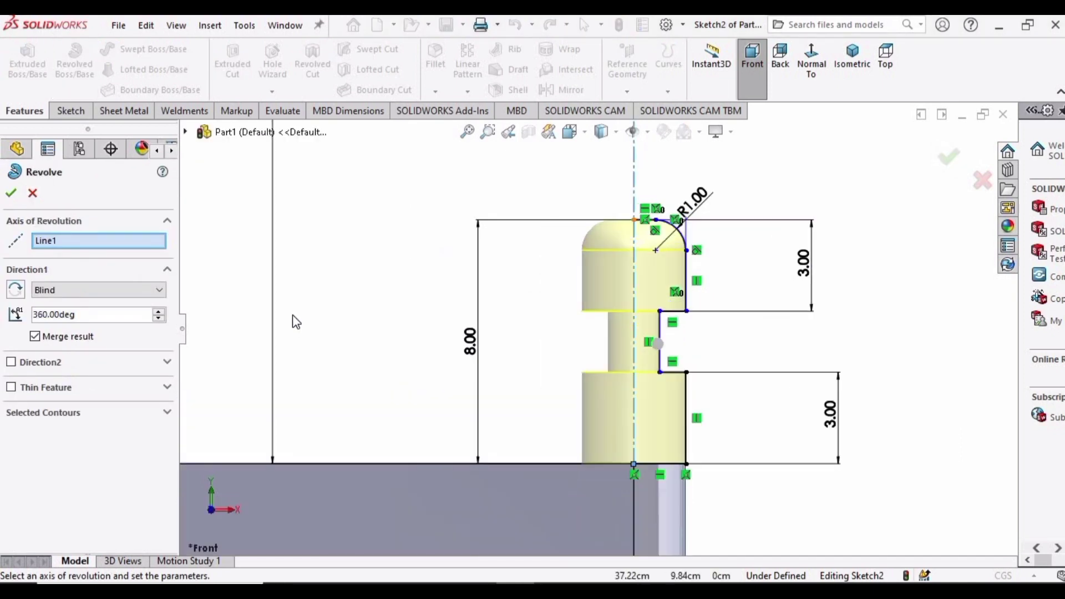
{"action": "left_click", "coordinate": [12, 196]}
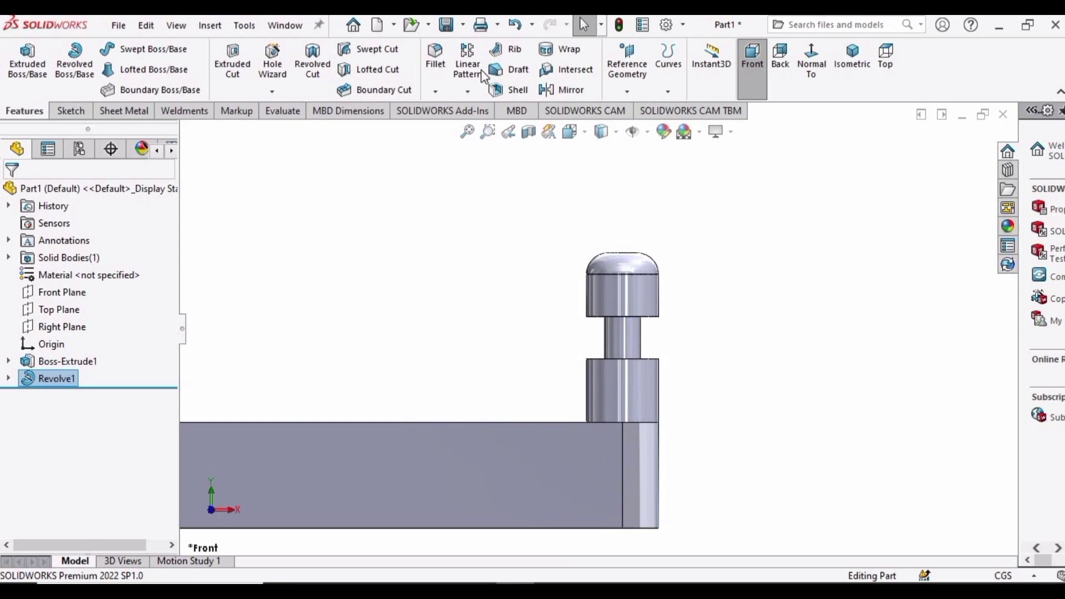
Linear-pattern the baluster up the column's vertical edge: 8 instances, 8 cm apart
{"action": "left_click", "coordinate": [467, 89]}
{"action": "left_click", "coordinate": [486, 111]}
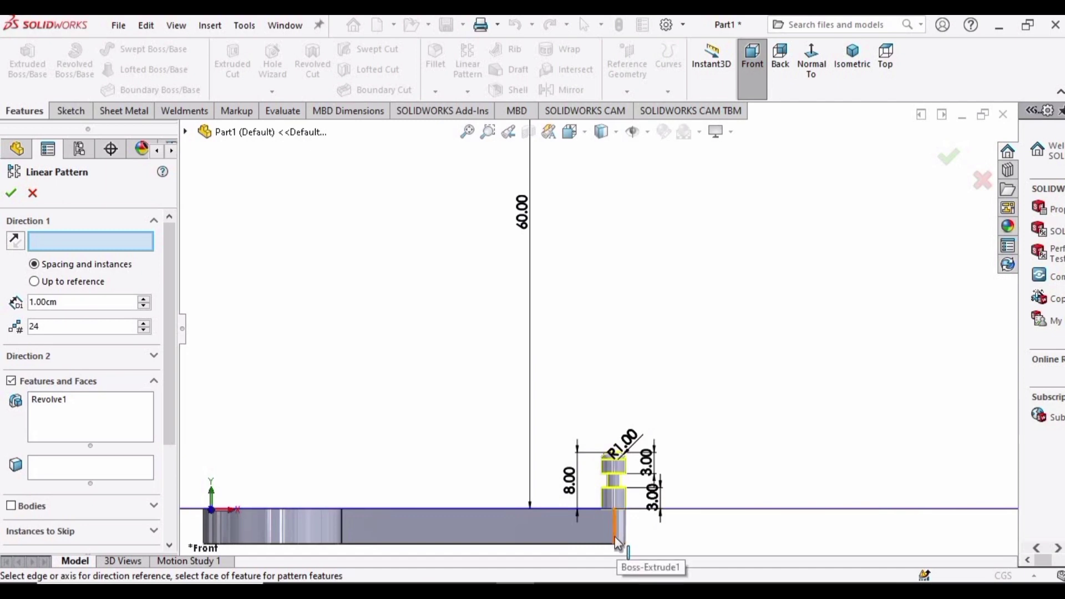
{"action": "left_click", "coordinate": [614, 537]}
{"action": "double_click", "coordinate": [63, 326]}
{"action": "type", "text": "8"}
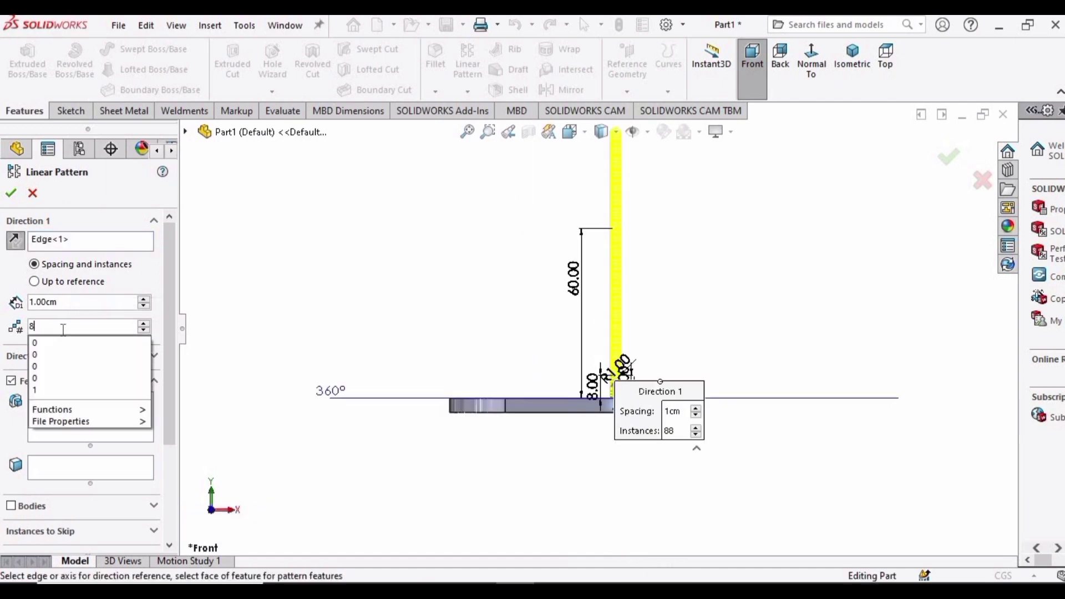
{"action": "key", "text": "Return"}
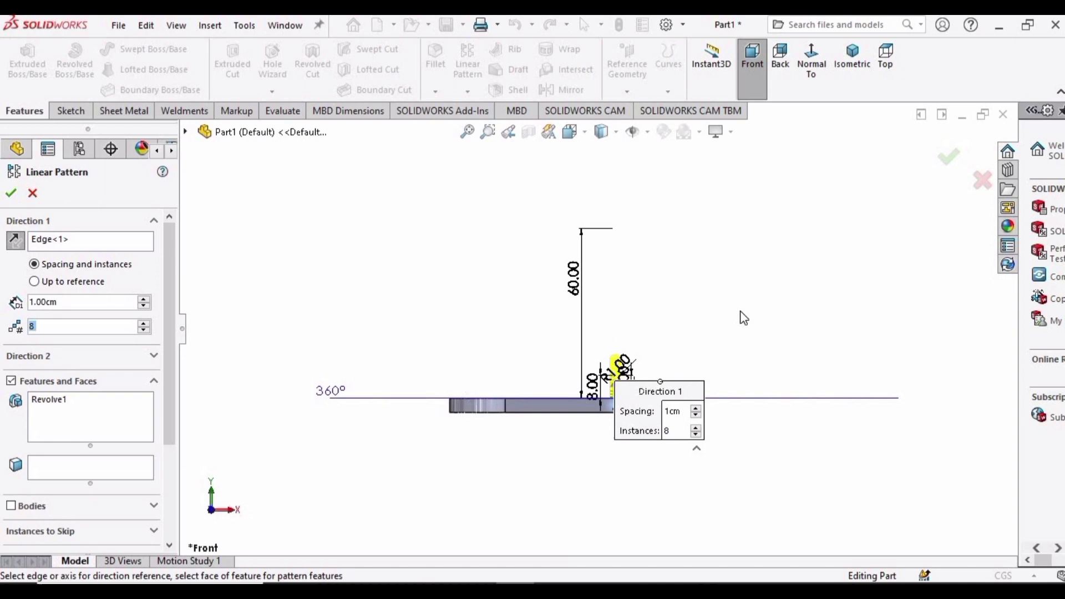
{"action": "scroll", "coordinate": [667, 333], "scroll_direction": "down", "scroll_amount": 5}
{"action": "double_click", "coordinate": [67, 303]}
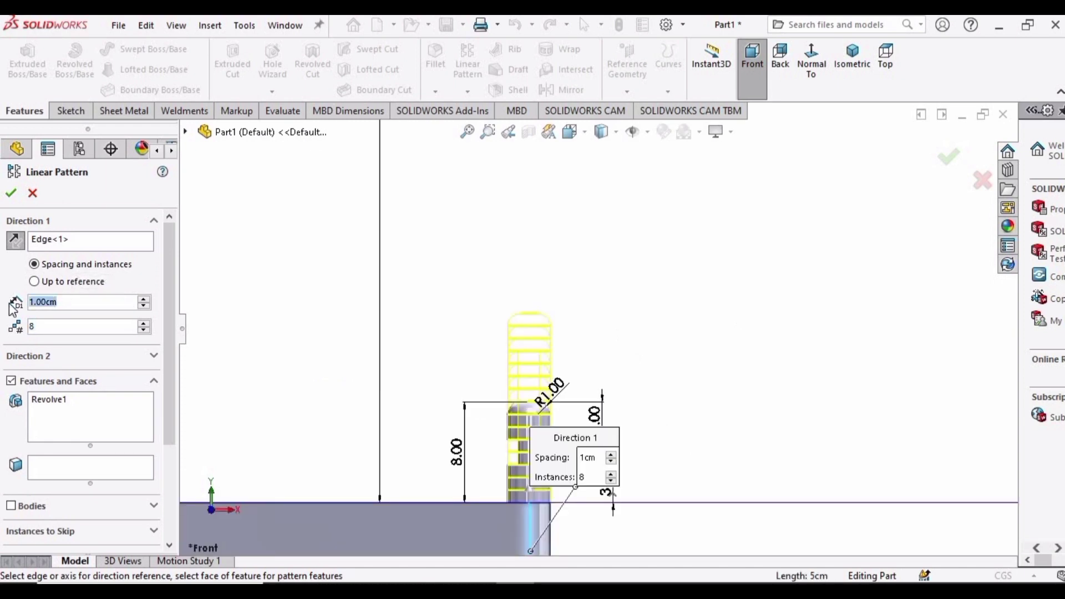
{"action": "type", "text": "8"}
{"action": "key", "text": "Return"}
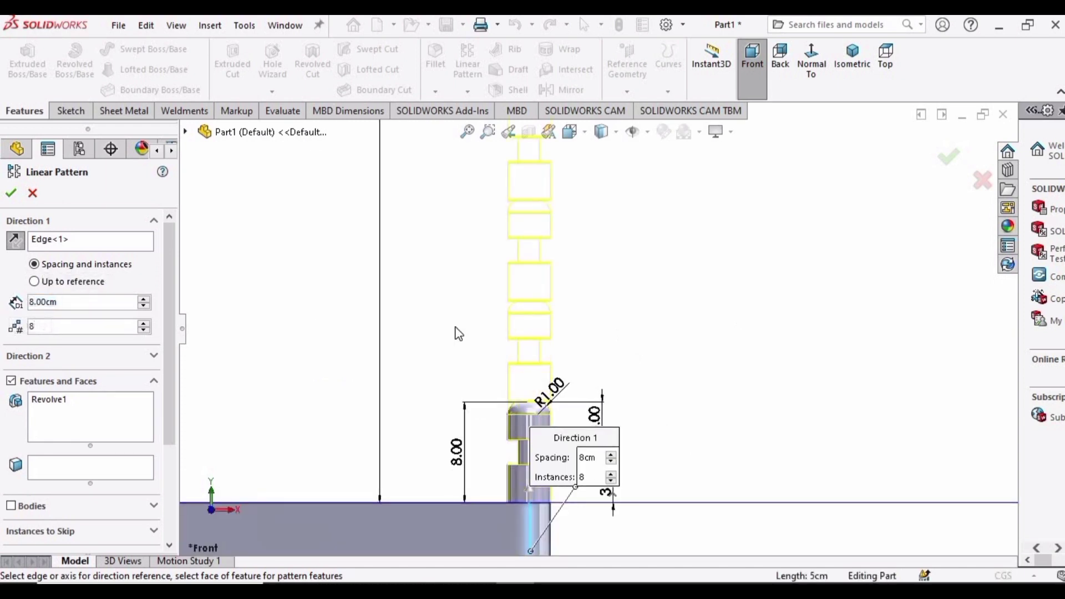
{"action": "scroll", "coordinate": [594, 198], "scroll_direction": "up", "scroll_amount": 4}
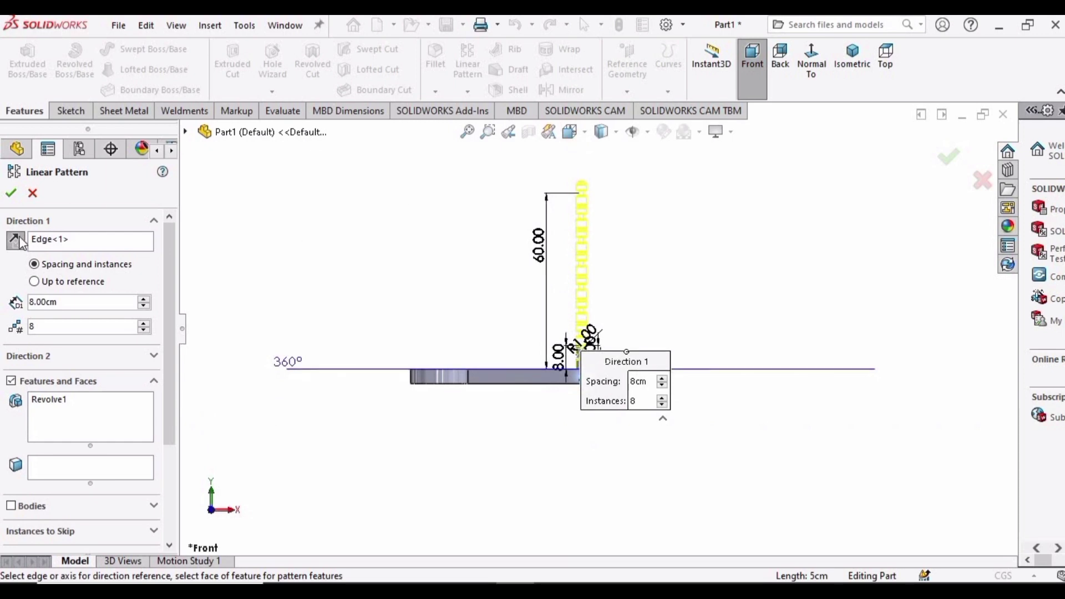
{"action": "left_click", "coordinate": [11, 193]}
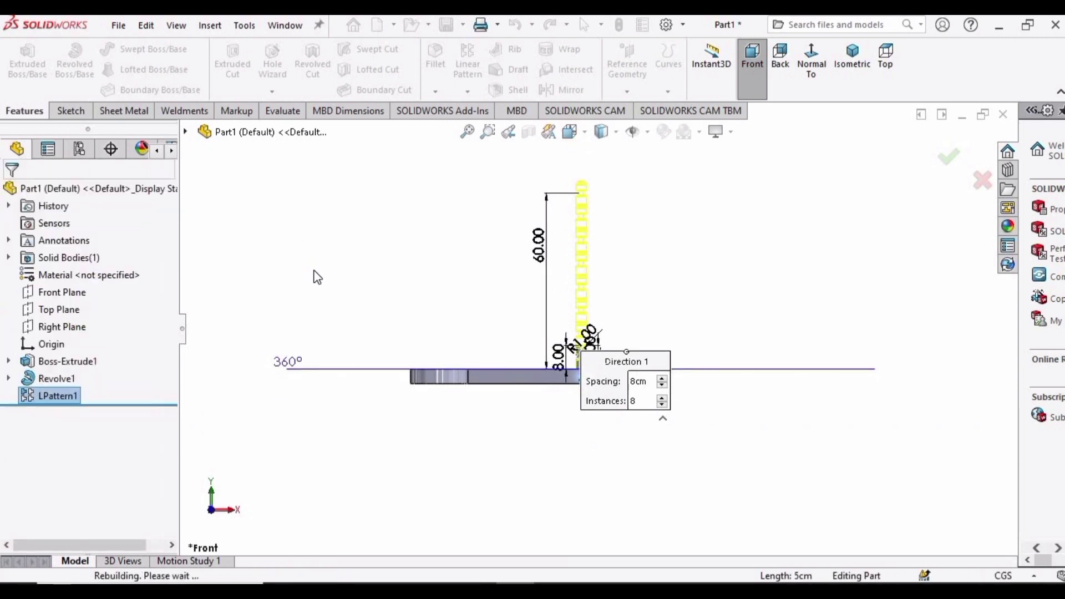
Sketch a radius-10 circle on the Top Plane, from the origin to the step's inner corner
{"action": "left_click", "coordinate": [64, 313]}
{"action": "left_click", "coordinate": [79, 292]}
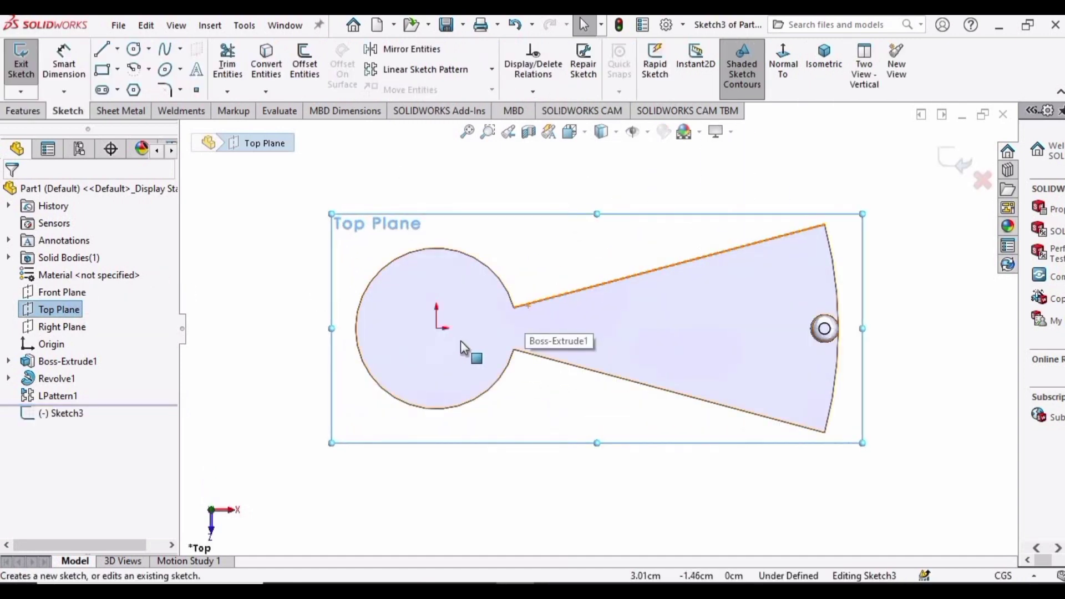
{"action": "left_click", "coordinate": [137, 51]}
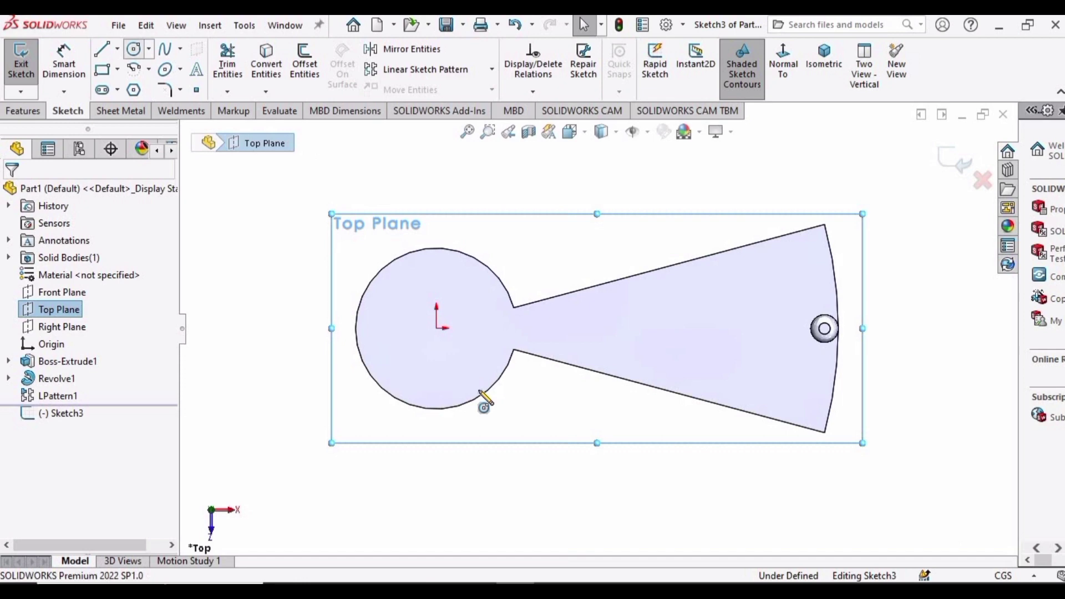
{"action": "left_click", "coordinate": [437, 327]}
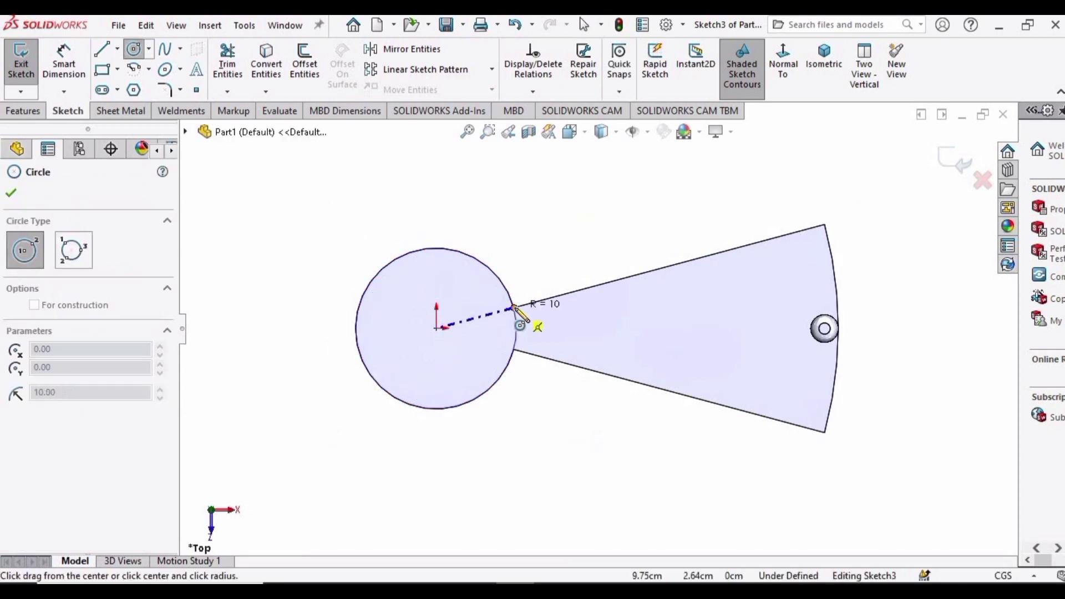
{"action": "left_click", "coordinate": [523, 307]}
{"action": "key", "text": "Escape"}
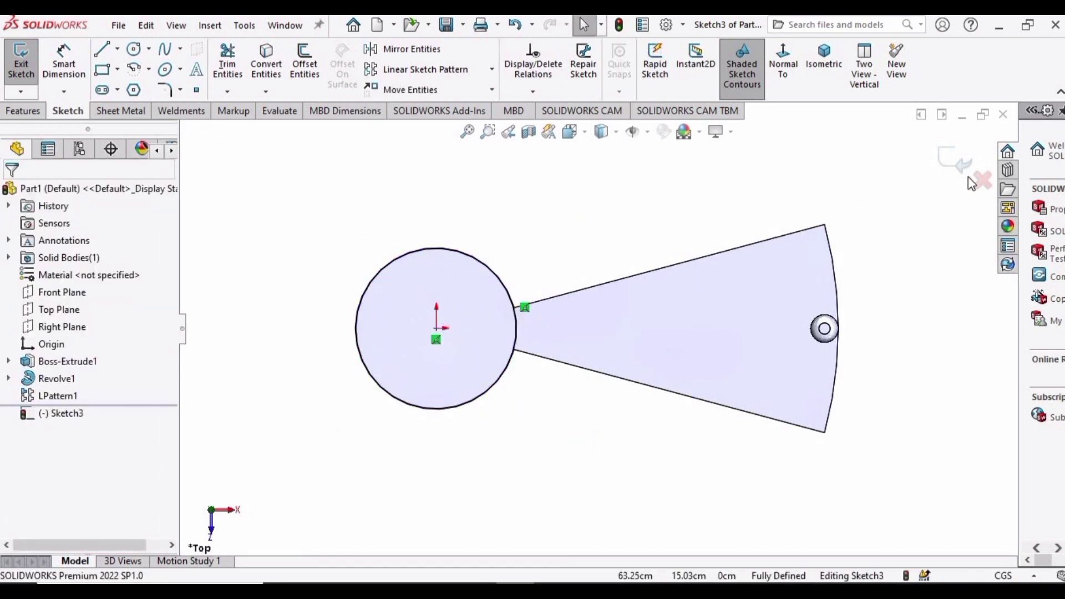
{"action": "left_click", "coordinate": [953, 162]}
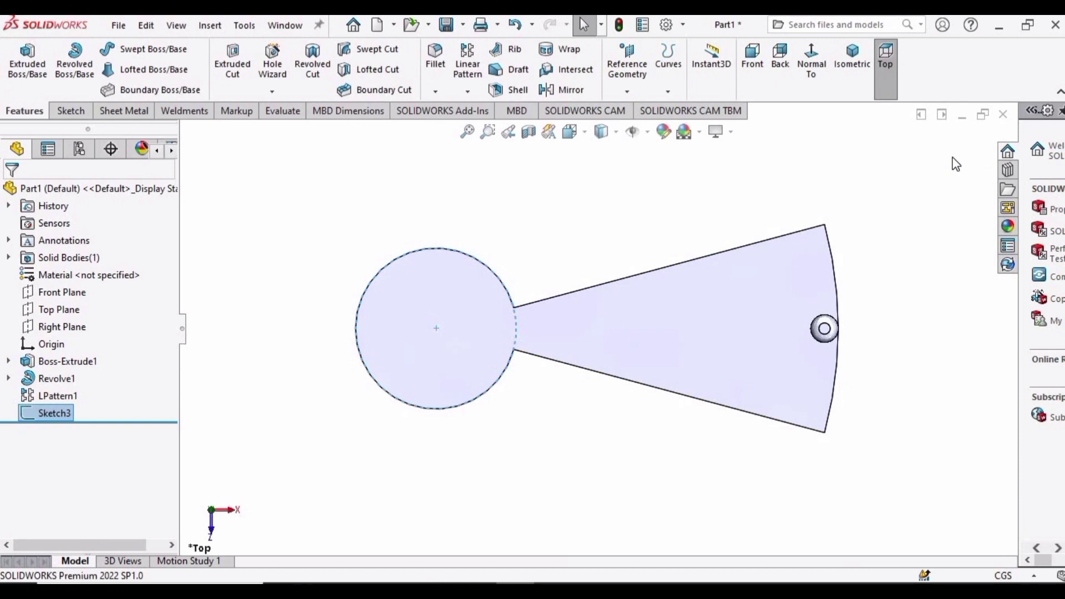
Build a clockwise helix on Sketch3's circle: 20 cm pitch, 9.25 revolutions, 45° start angle
{"action": "left_click", "coordinate": [666, 93]}
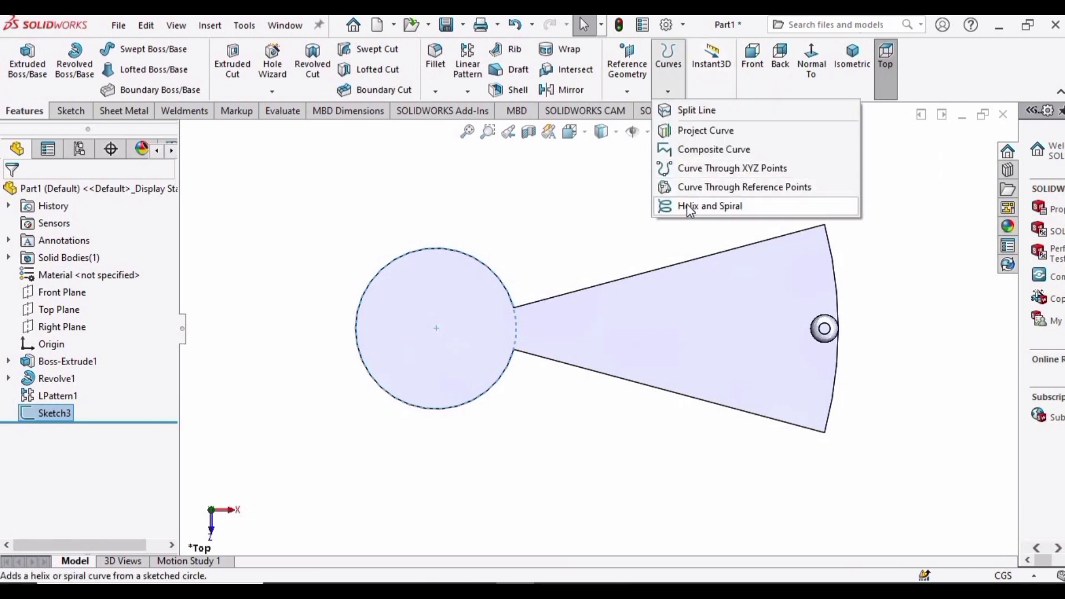
{"action": "left_click", "coordinate": [688, 206]}
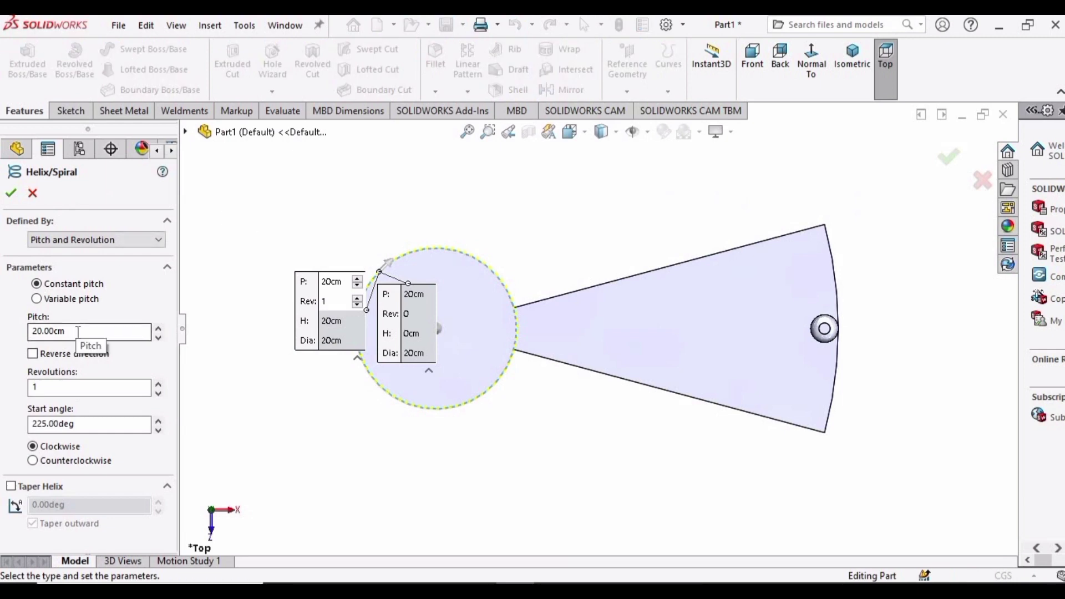
{"action": "left_click", "coordinate": [48, 388]}
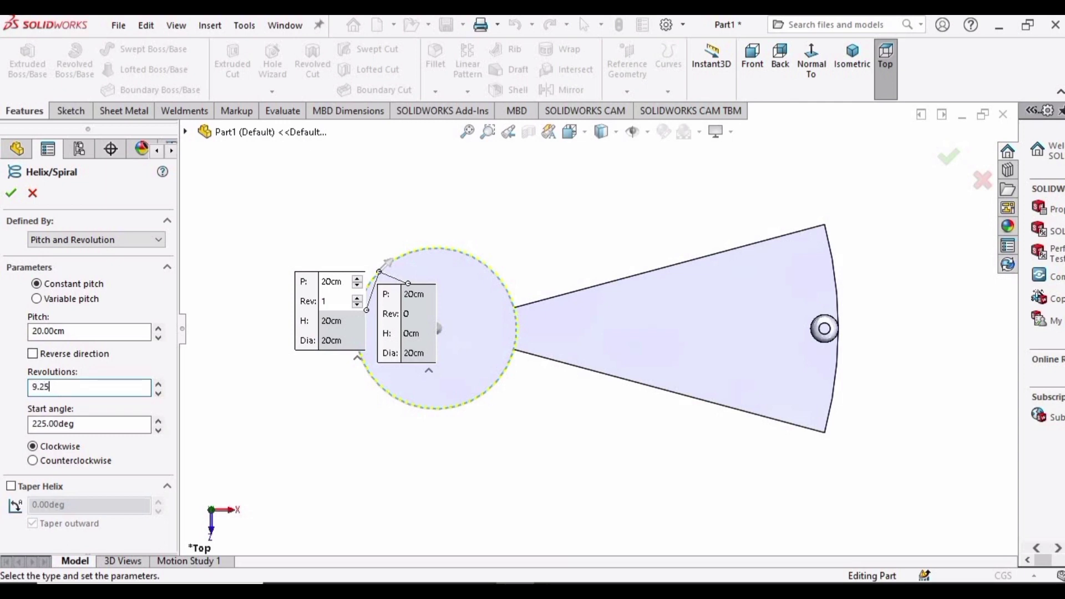
{"action": "key", "text": "Tab"}
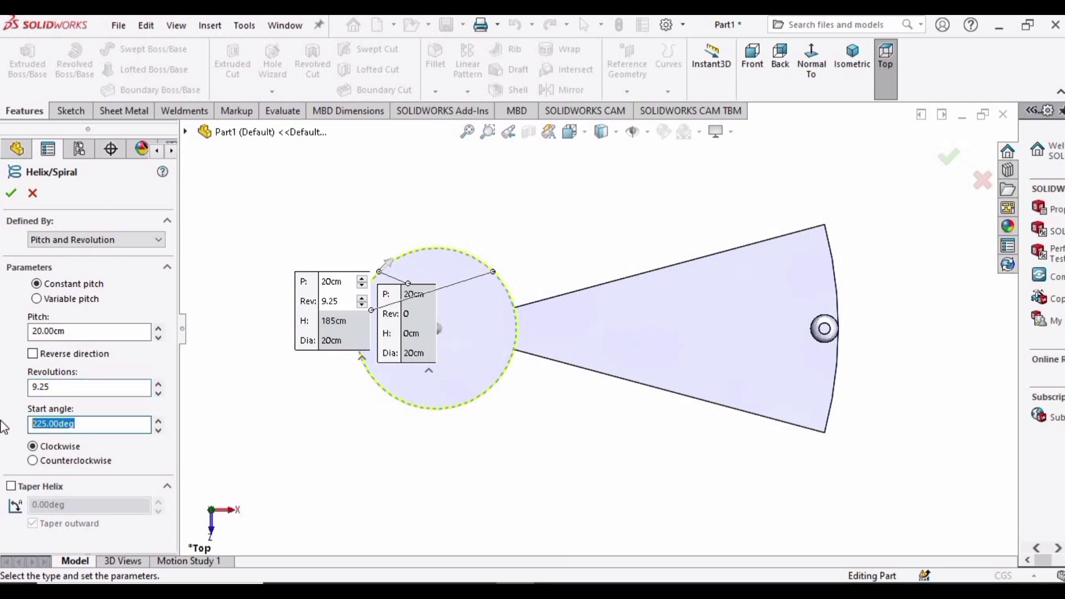
{"action": "type", "text": "45"}
{"action": "key", "text": "Return"}
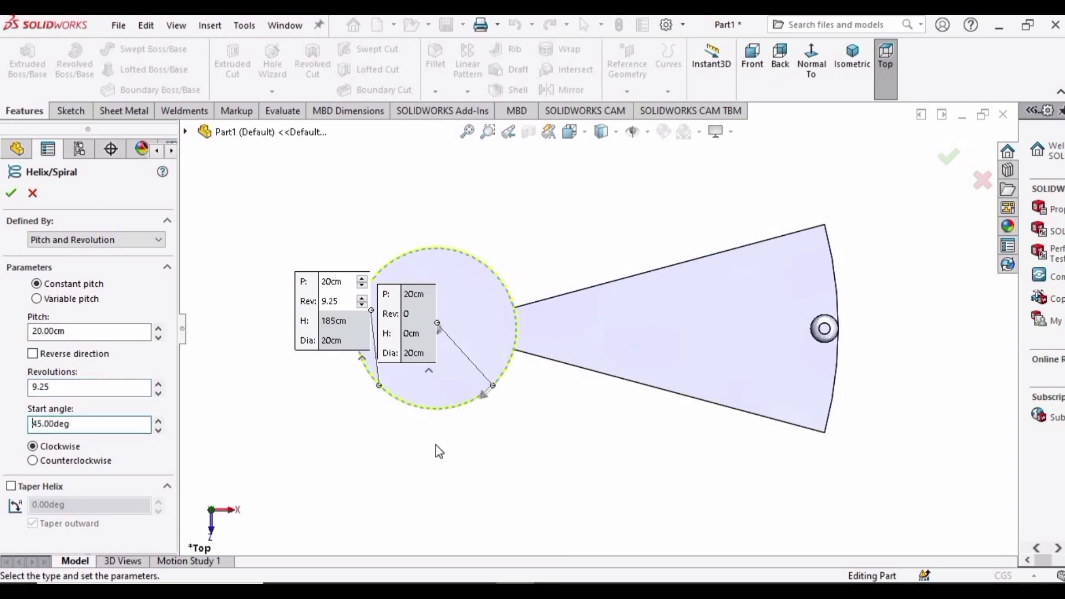
{"action": "middle_click_drag", "start_coordinate": [466, 294], "coordinate": [621, 250]}
{"action": "middle_click_drag", "start_coordinate": [468, 303], "coordinate": [943, 166]}
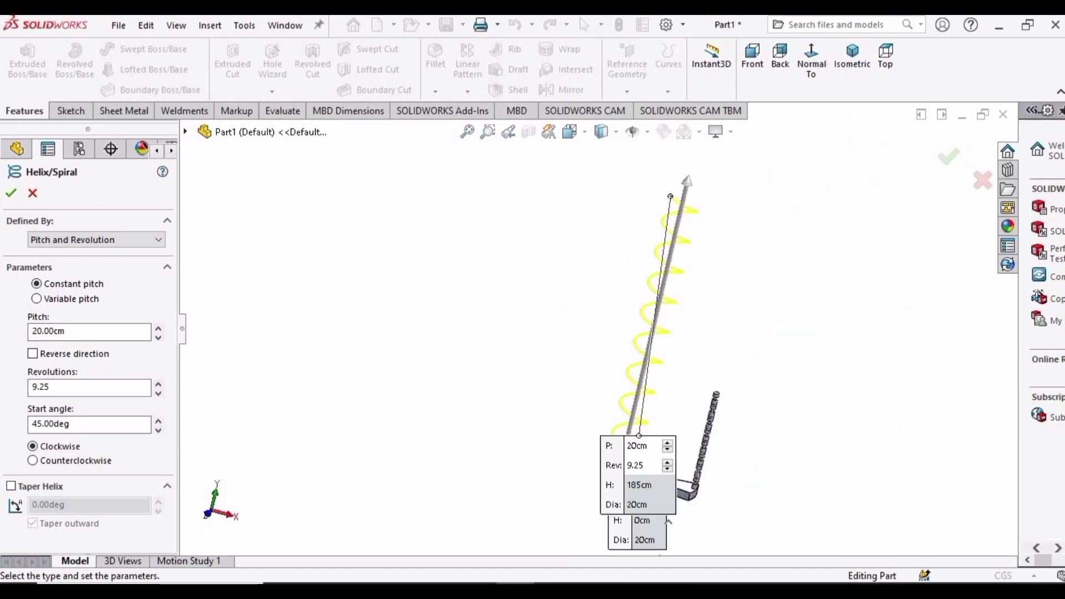
{"action": "left_click", "coordinate": [948, 157]}
Reopen Sketch3 under Helix/Spiral1 for editing
{"action": "left_click", "coordinate": [9, 414]}
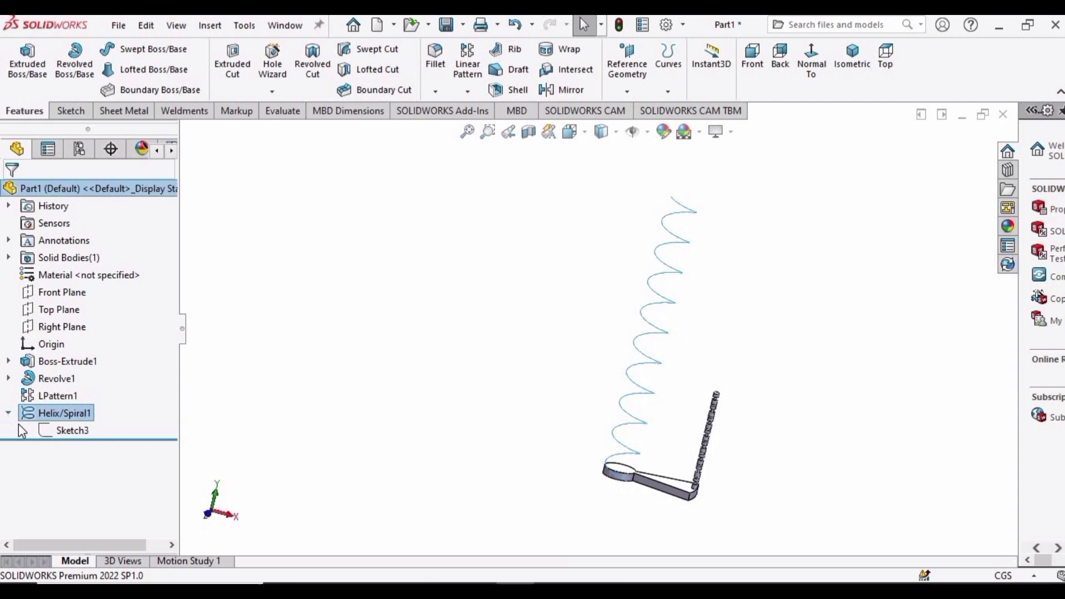
{"action": "left_click", "coordinate": [60, 430]}
{"action": "right_click", "coordinate": [59, 431]}
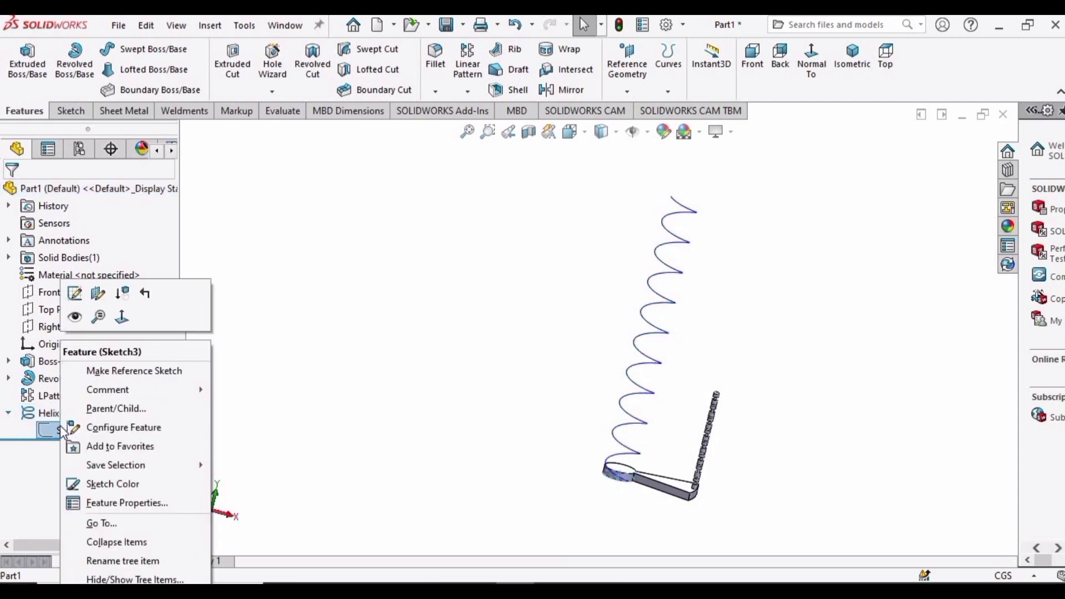
{"action": "left_click", "coordinate": [75, 295]}
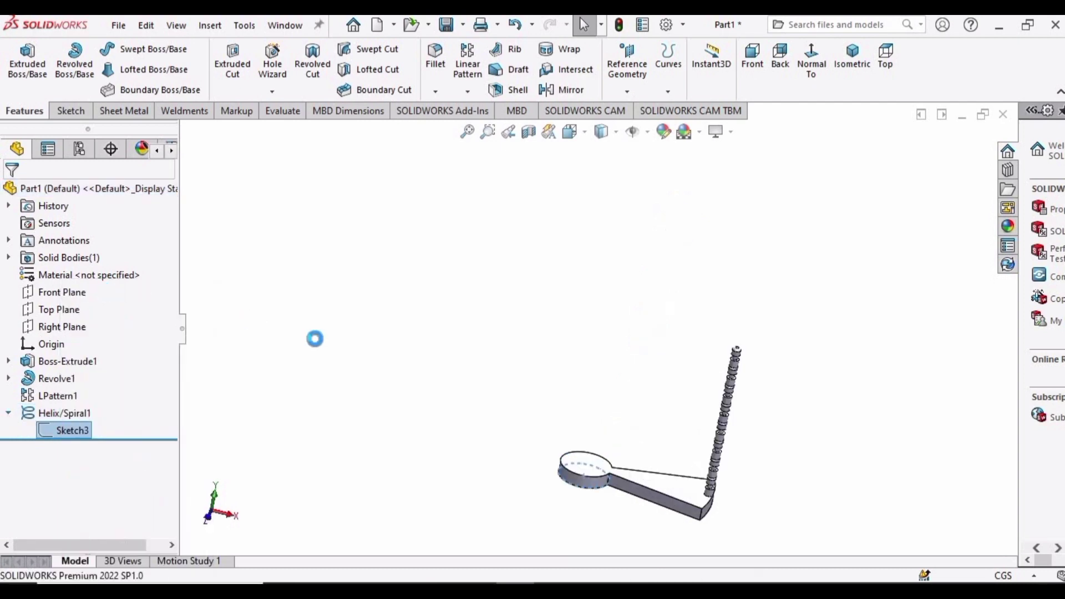
{"action": "mouse_move", "coordinate": [534, 418]}
{"action": "middle_mouse_down"}
{"action": "mouse_move", "coordinate": [542, 257]}
{"action": "mouse_move", "coordinate": [563, 438]}
{"action": "mouse_move", "coordinate": [482, 326]}
{"action": "middle_mouse_up"}
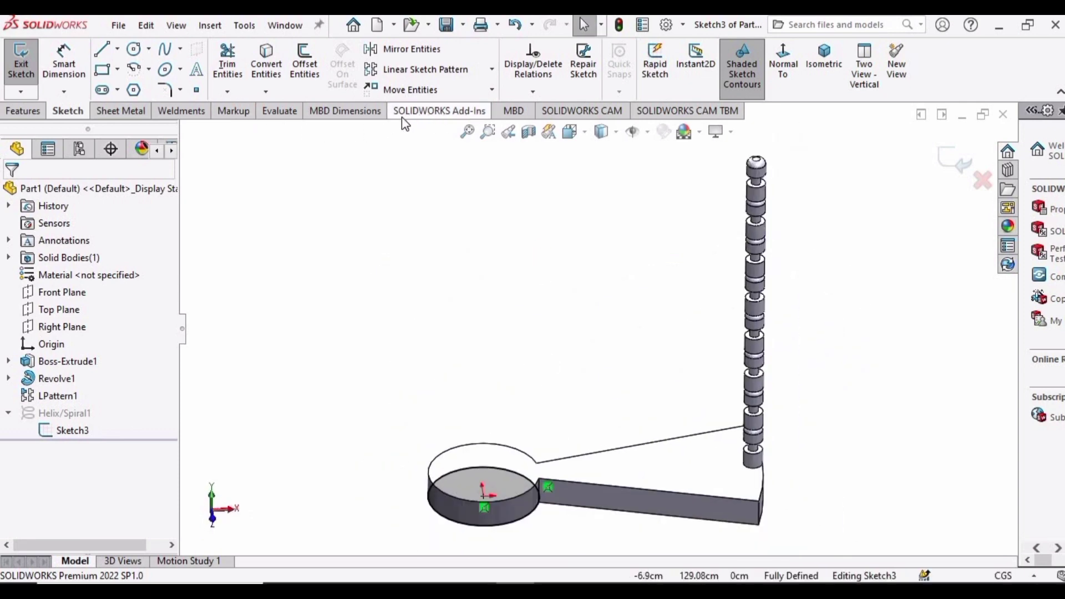
Add the Surfaces tab to the CommandManager, switch to it, and close the Sketch3 edit
{"action": "right_click", "coordinate": [245, 111]}
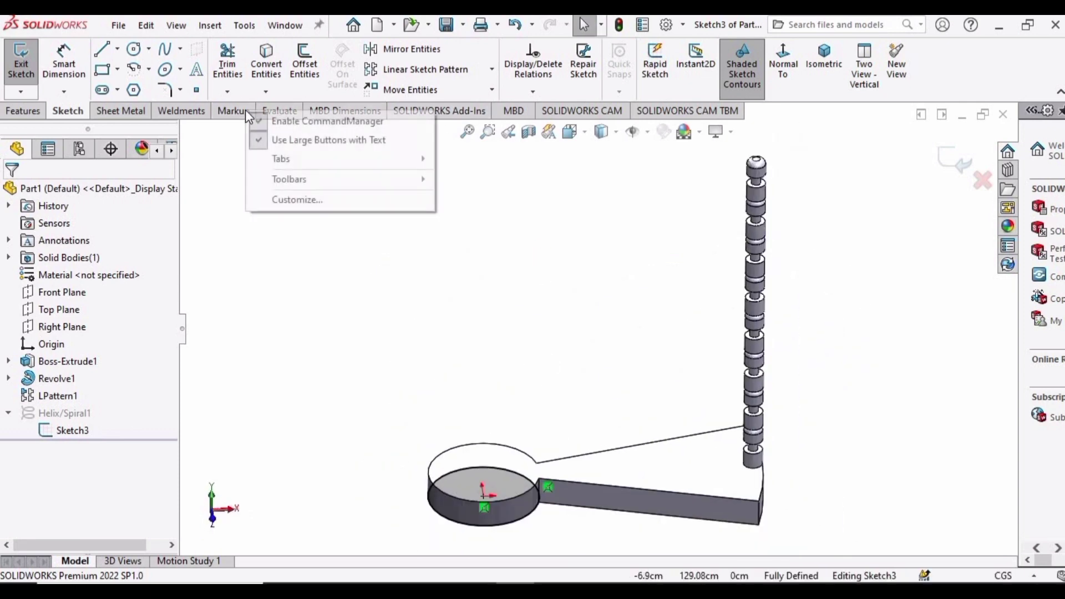
{"action": "mouse_move", "coordinate": [294, 158]}
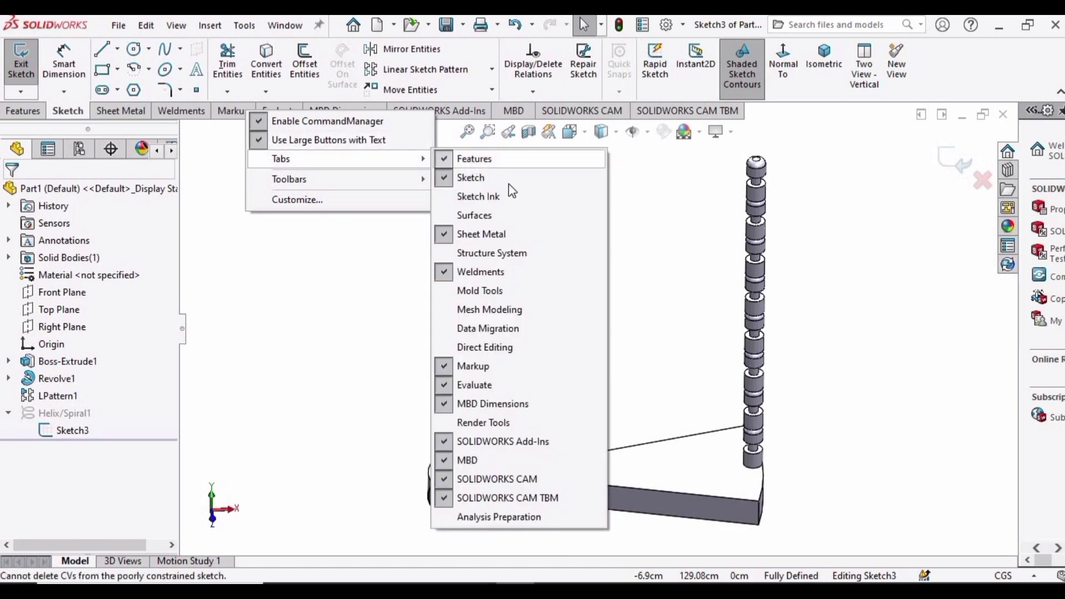
{"action": "left_click", "coordinate": [492, 217]}
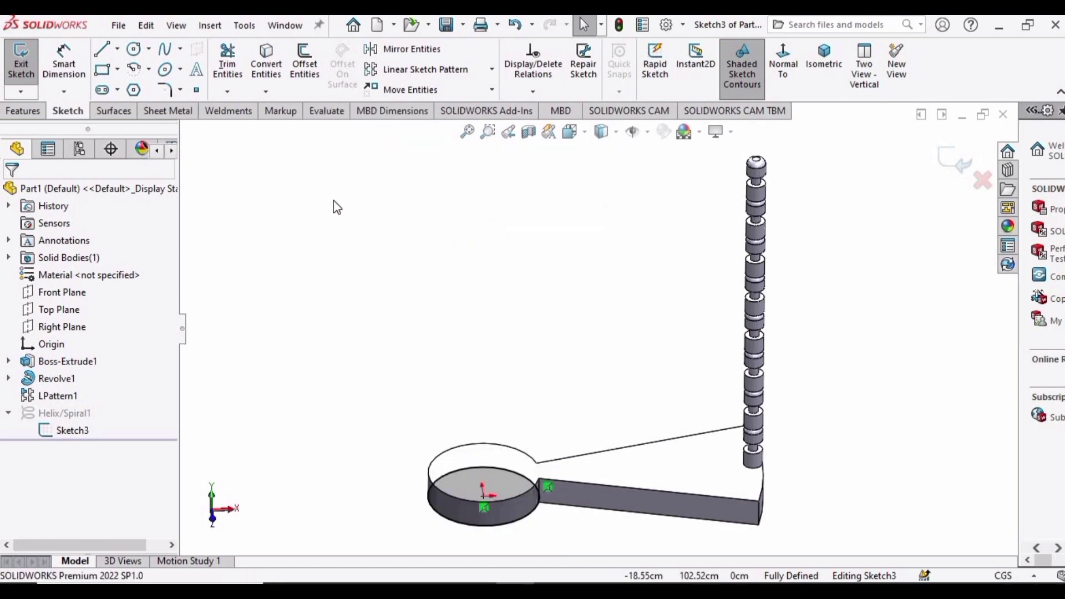
{"action": "left_click", "coordinate": [113, 113]}
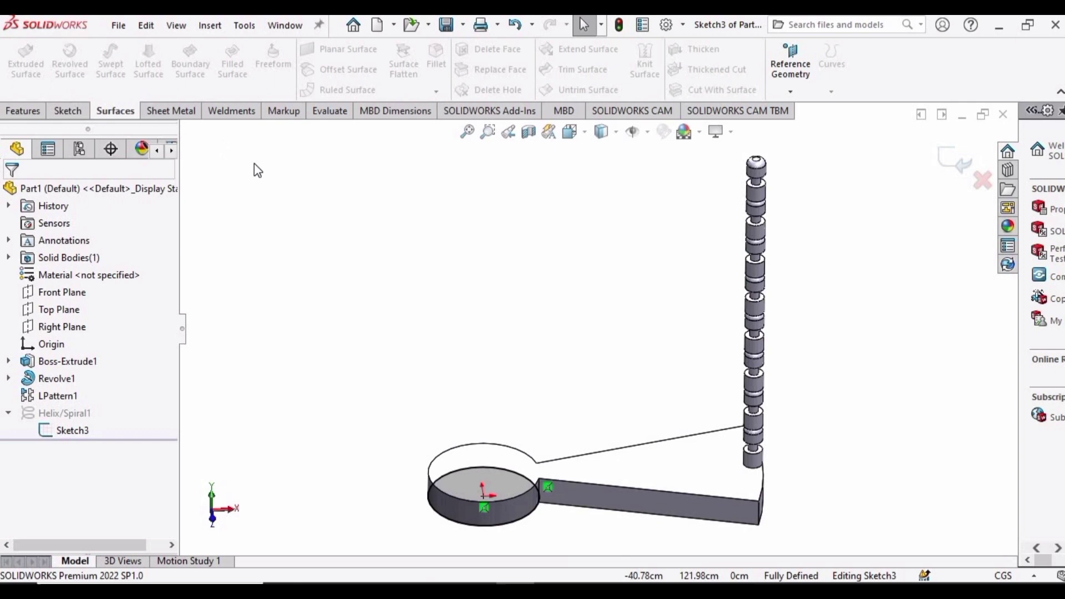
{"action": "left_click", "coordinate": [952, 161]}
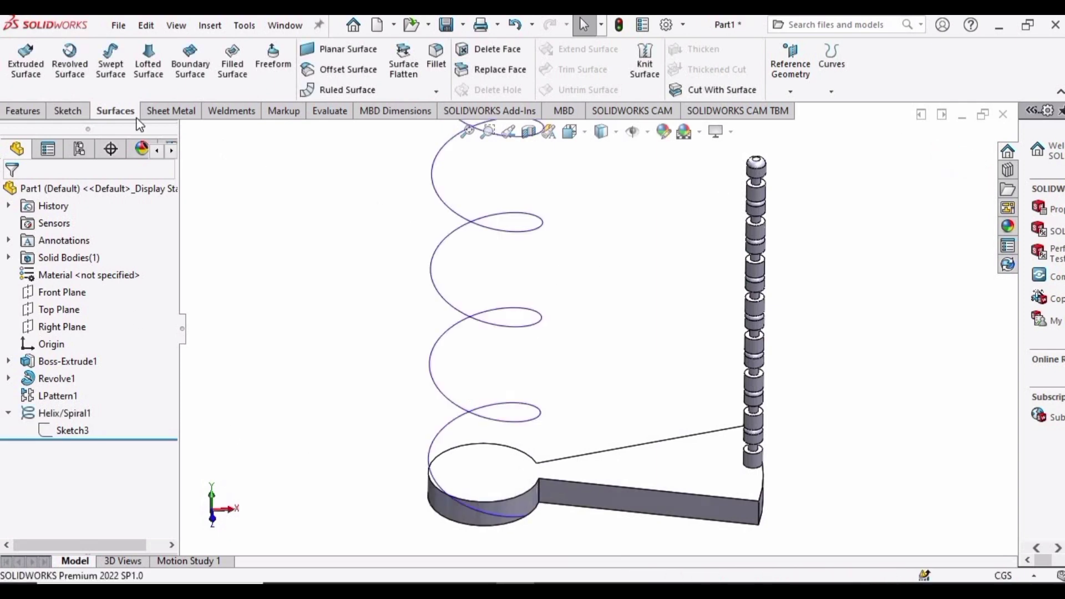
{"action": "left_click", "coordinate": [72, 431]}
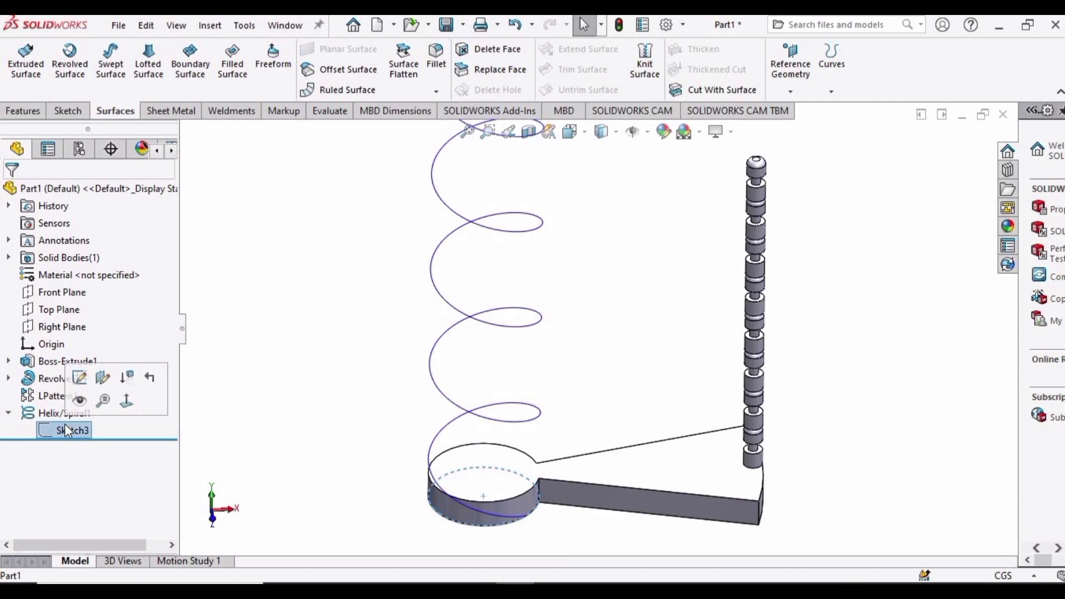
Extrude Sketch3's circle into a 190 cm tall surface cylinder, Surface-Extrude1
{"action": "left_click", "coordinate": [25, 58]}
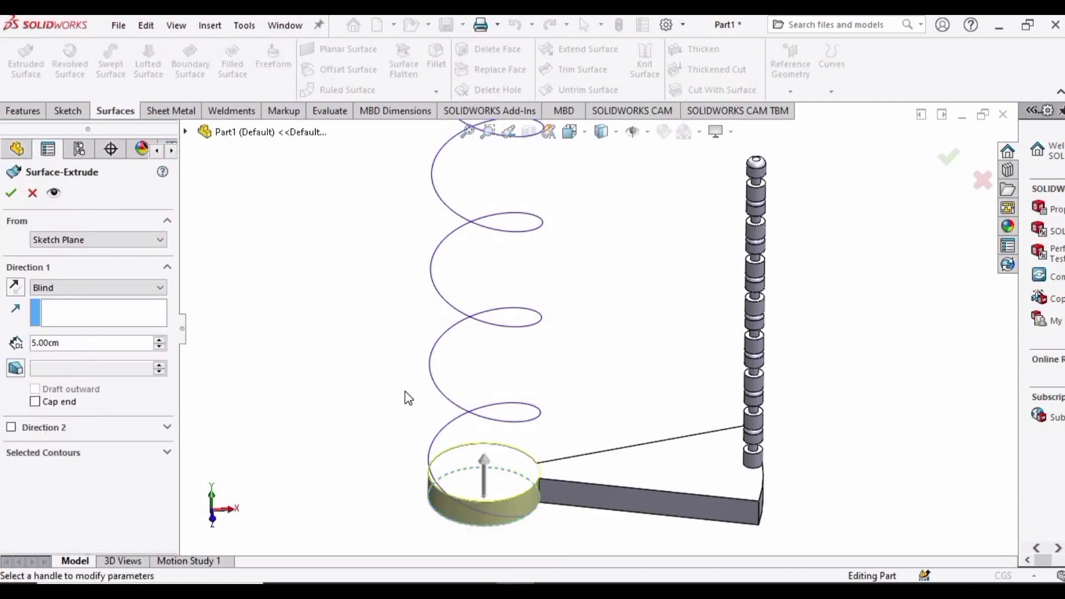
{"action": "double_click", "coordinate": [31, 344]}
{"action": "type", "text": "190"}
{"action": "key", "text": "Return"}
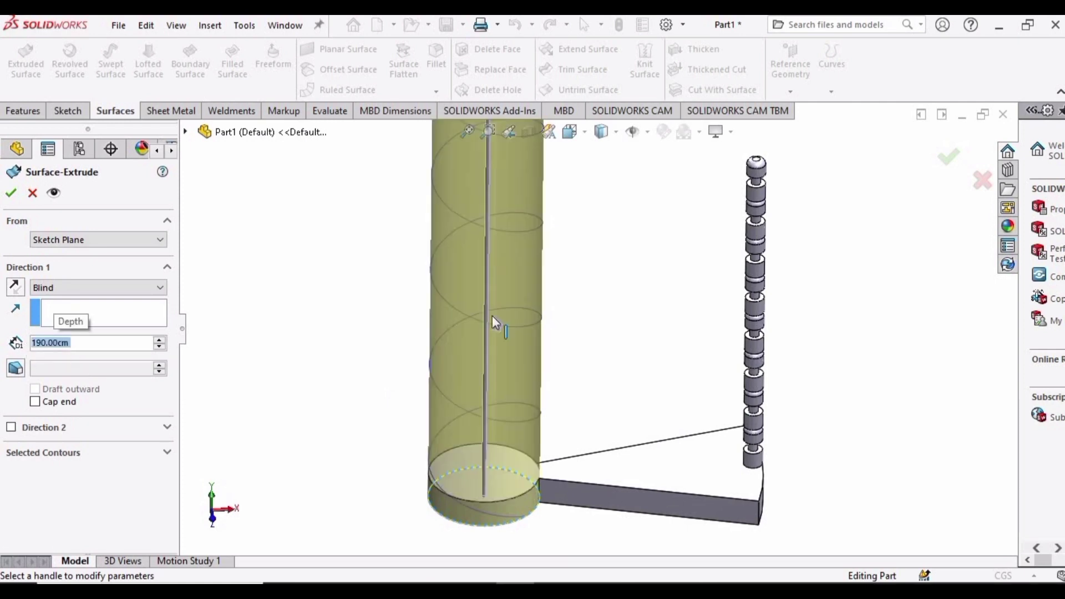
{"action": "scroll", "coordinate": [496, 327], "scroll_direction": "up", "scroll_amount": 5}
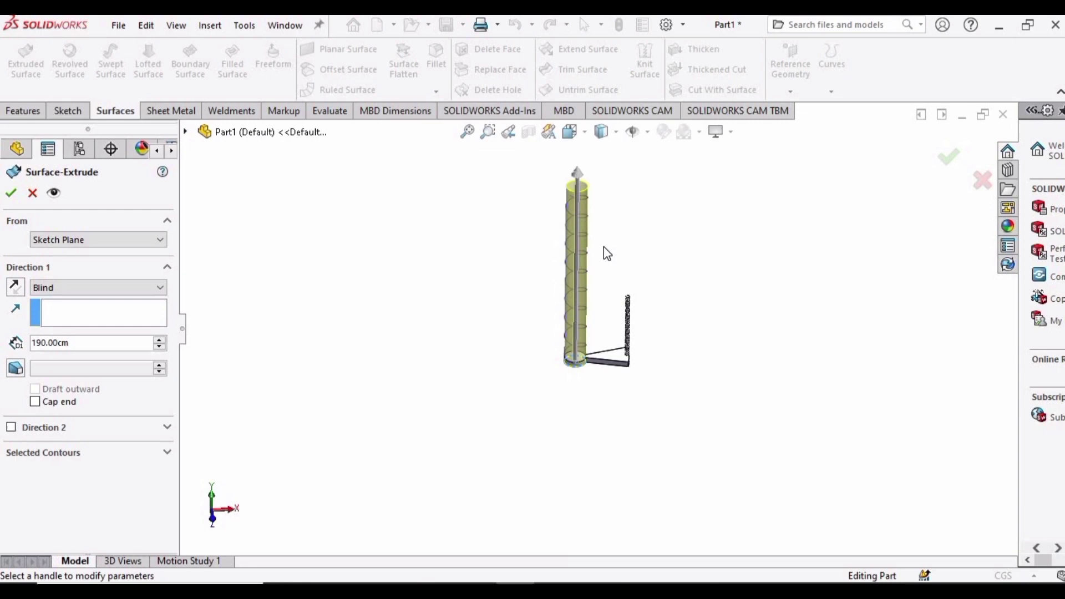
{"action": "scroll", "coordinate": [607, 253], "scroll_direction": "down", "scroll_amount": 2}
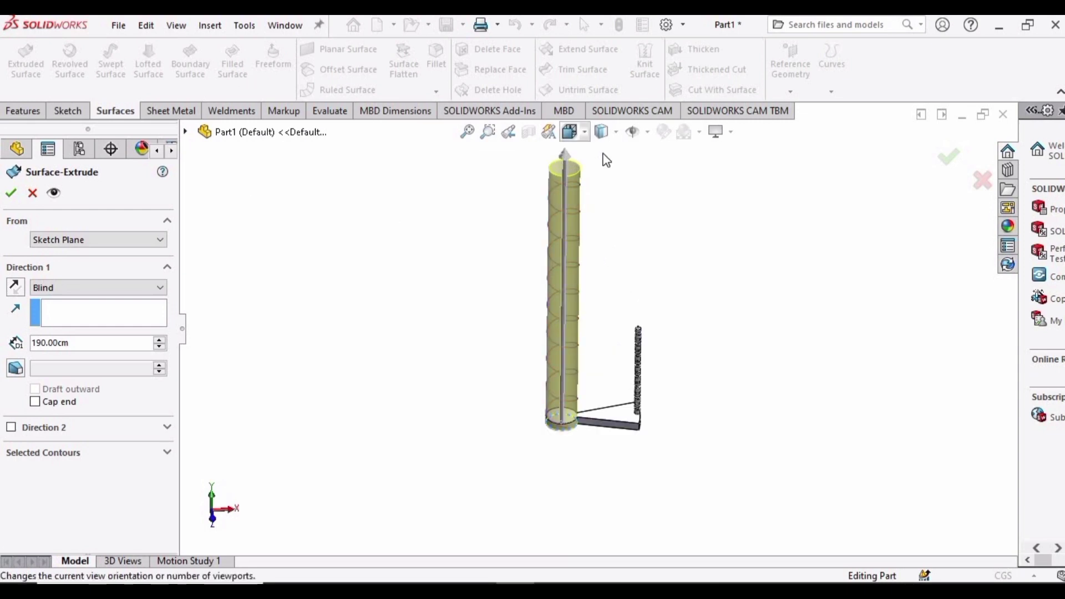
{"action": "left_click", "coordinate": [947, 157]}
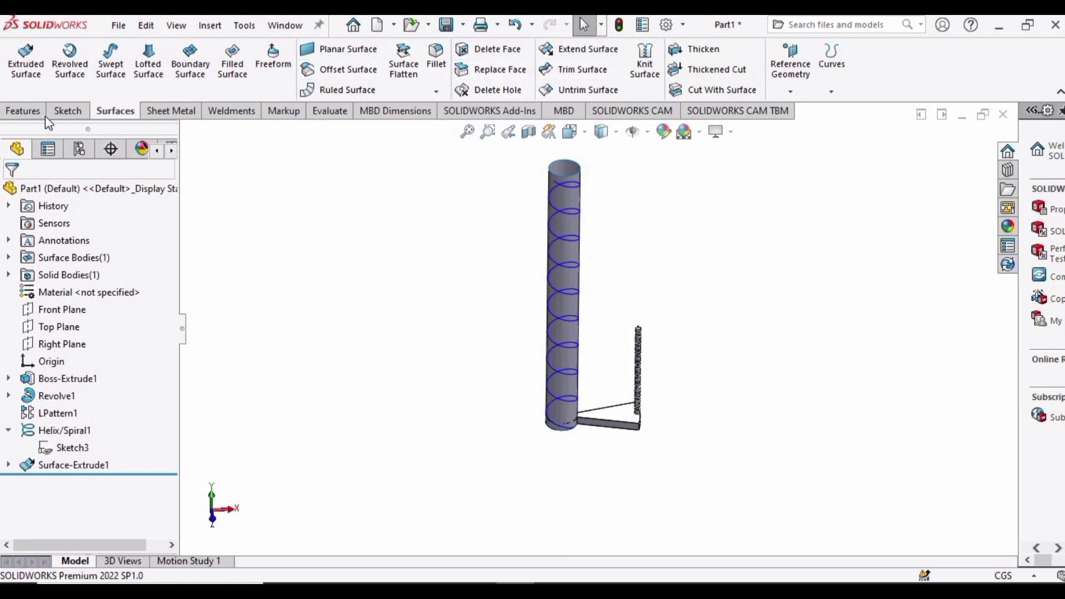
Start a curve driven pattern along the helix with 10 instances
{"action": "left_click", "coordinate": [25, 111]}
{"action": "left_click", "coordinate": [474, 92]}
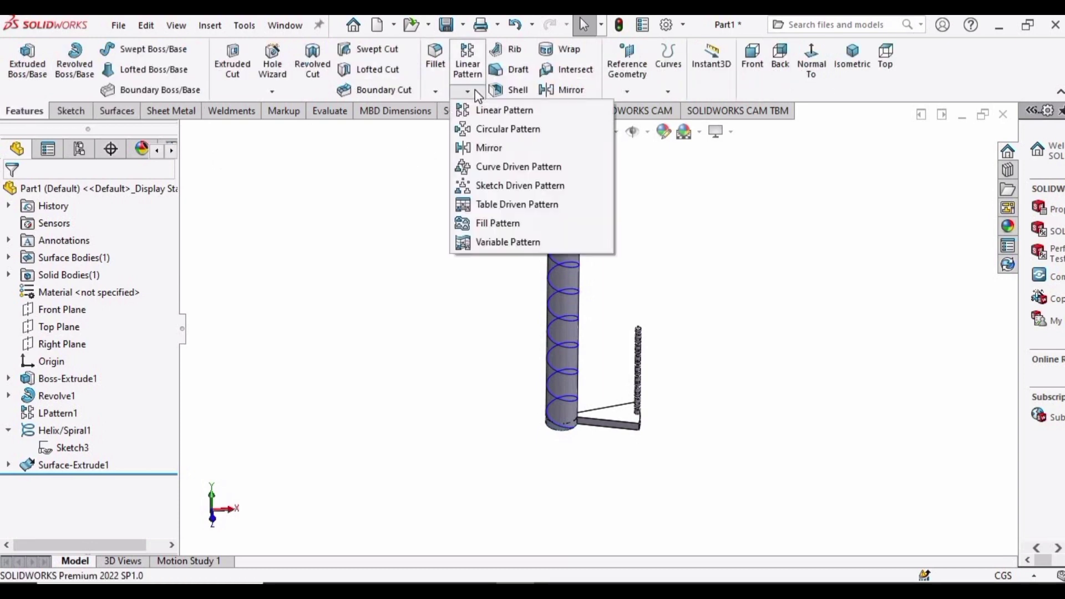
{"action": "left_click", "coordinate": [492, 168]}
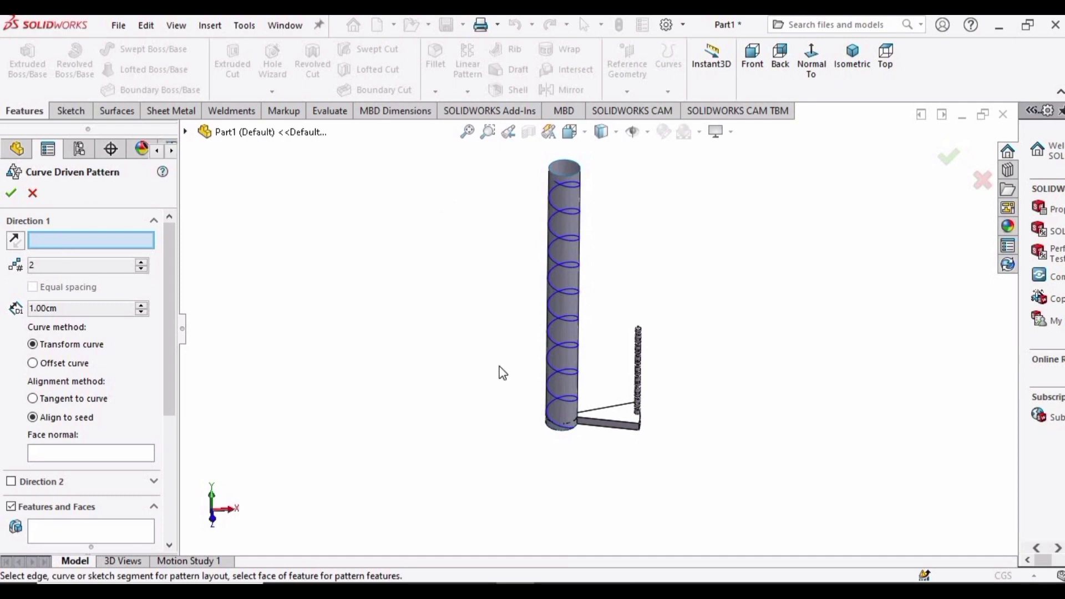
{"action": "scroll", "coordinate": [558, 367], "scroll_direction": "down", "scroll_amount": 2}
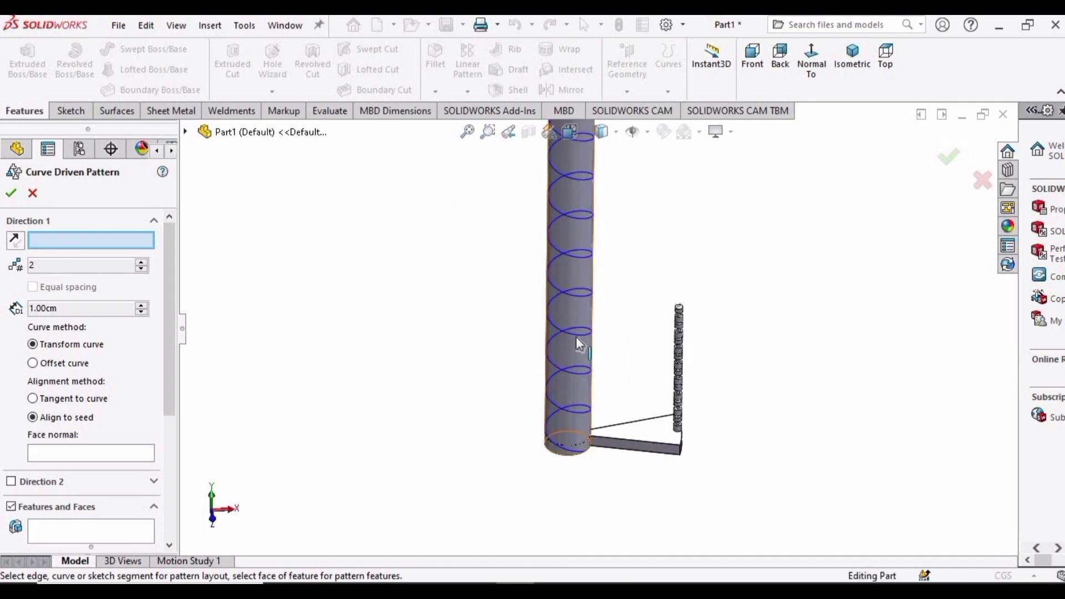
{"action": "left_click", "coordinate": [577, 336]}
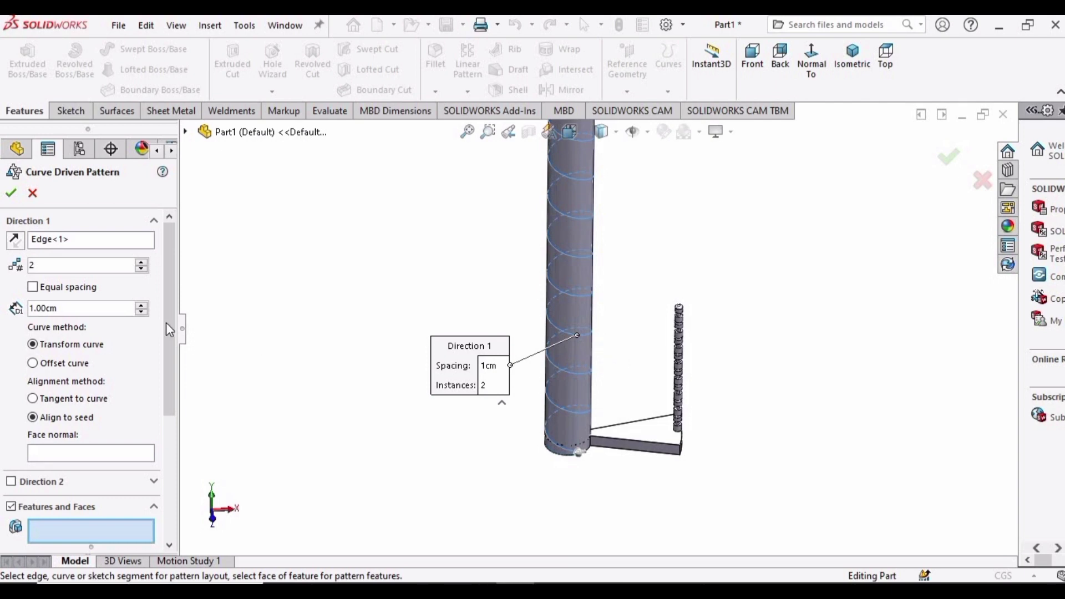
{"action": "type", "text": "10"}
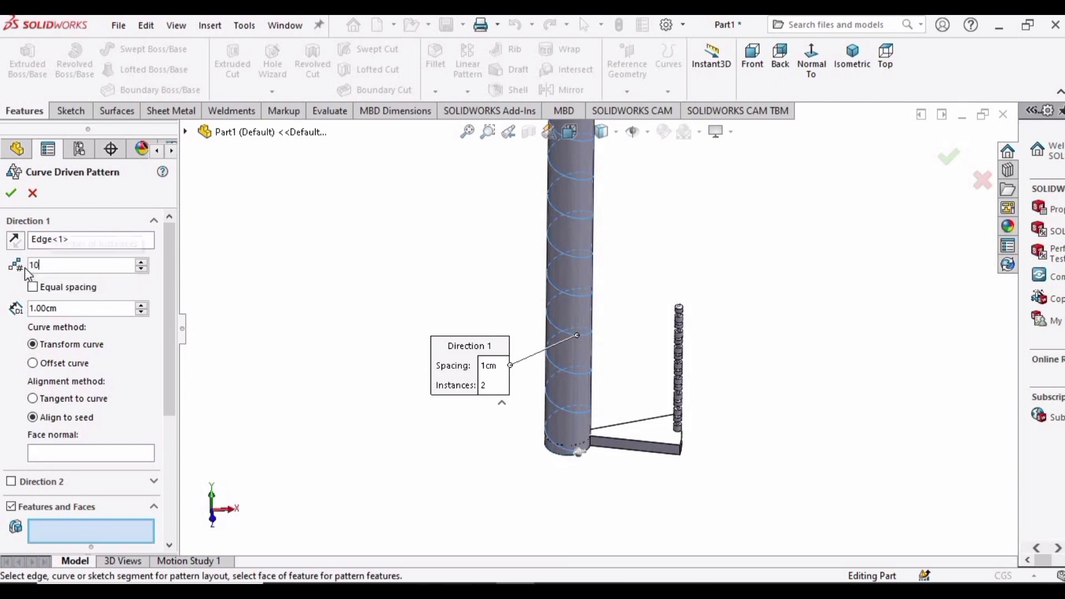
{"action": "key", "text": "Return"}
Space instances equally, tangent to the helix with the cylinder face normal, patterning the LPattern1 bodies
{"action": "left_click", "coordinate": [33, 287]}
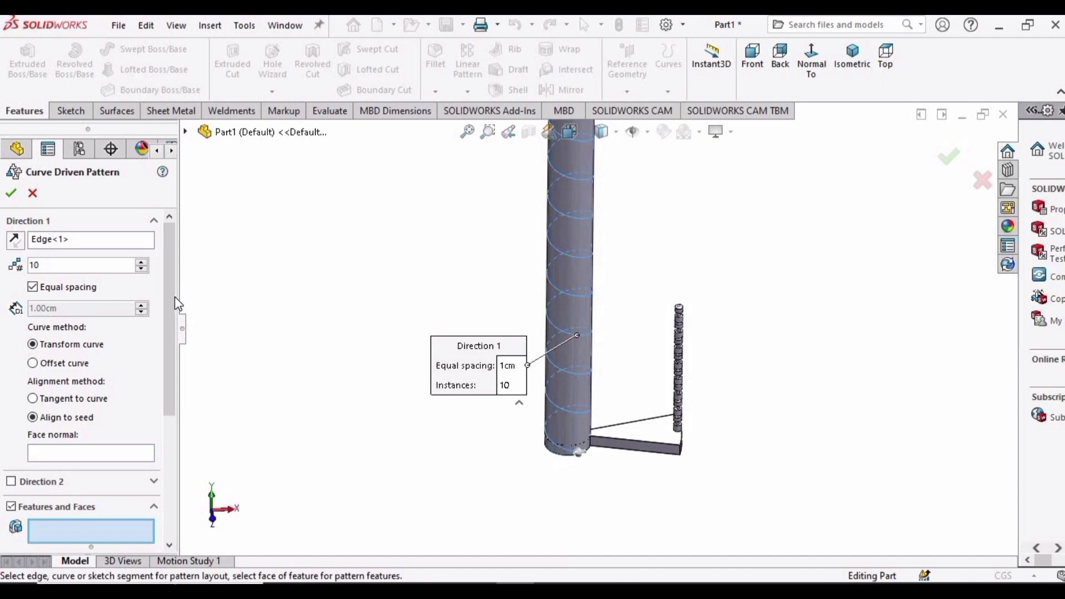
{"action": "left_click_drag", "start_coordinate": [170, 291], "coordinate": [167, 304]}
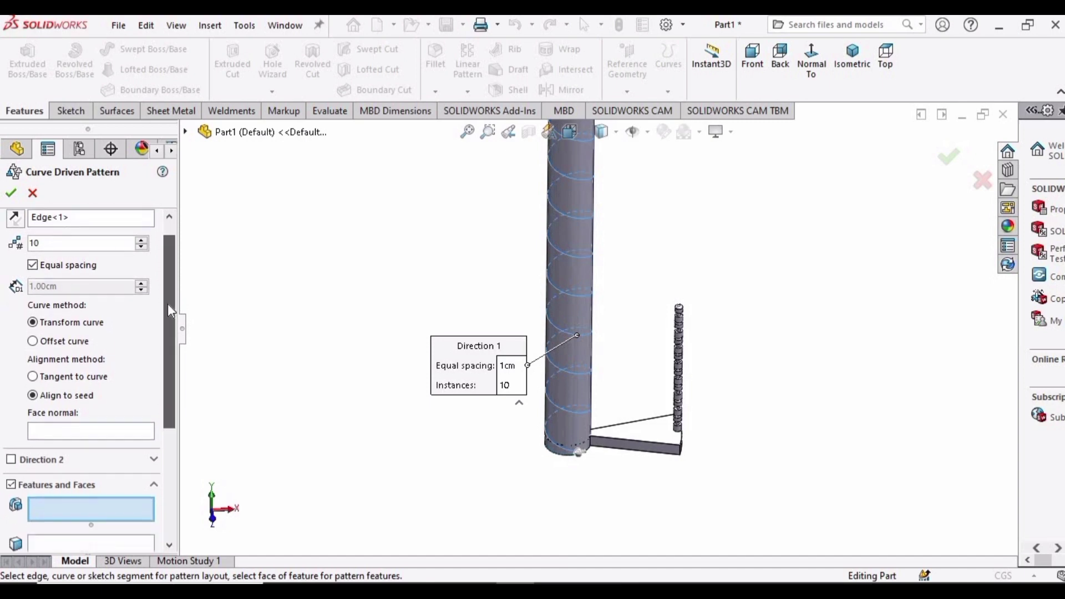
{"action": "left_click", "coordinate": [34, 372]}
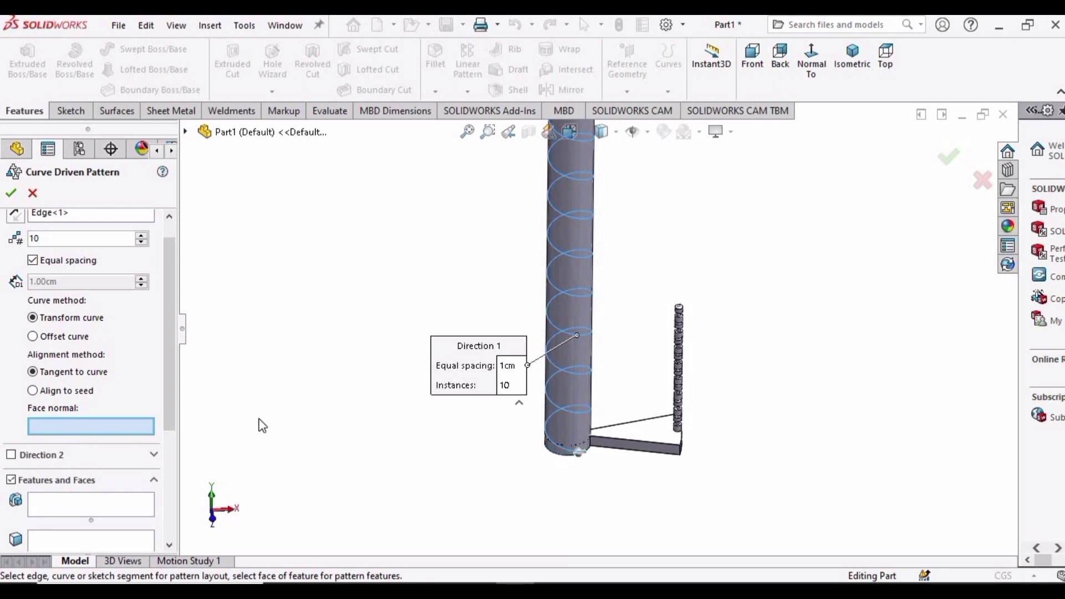
{"action": "left_click", "coordinate": [587, 308]}
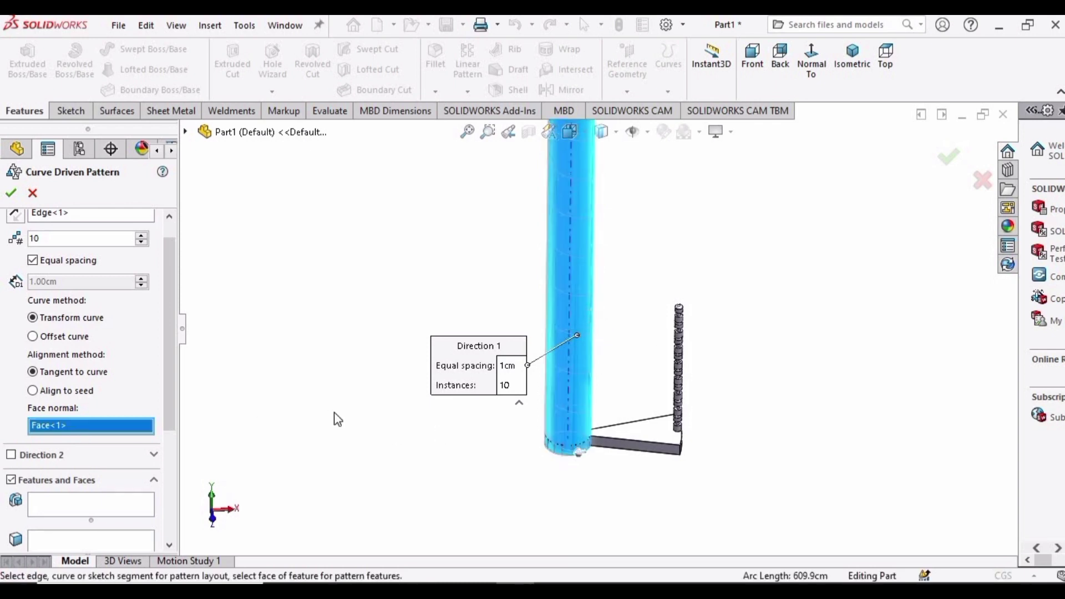
{"action": "left_click_drag", "start_coordinate": [168, 316], "coordinate": [168, 407]}
{"action": "left_click", "coordinate": [49, 421]}
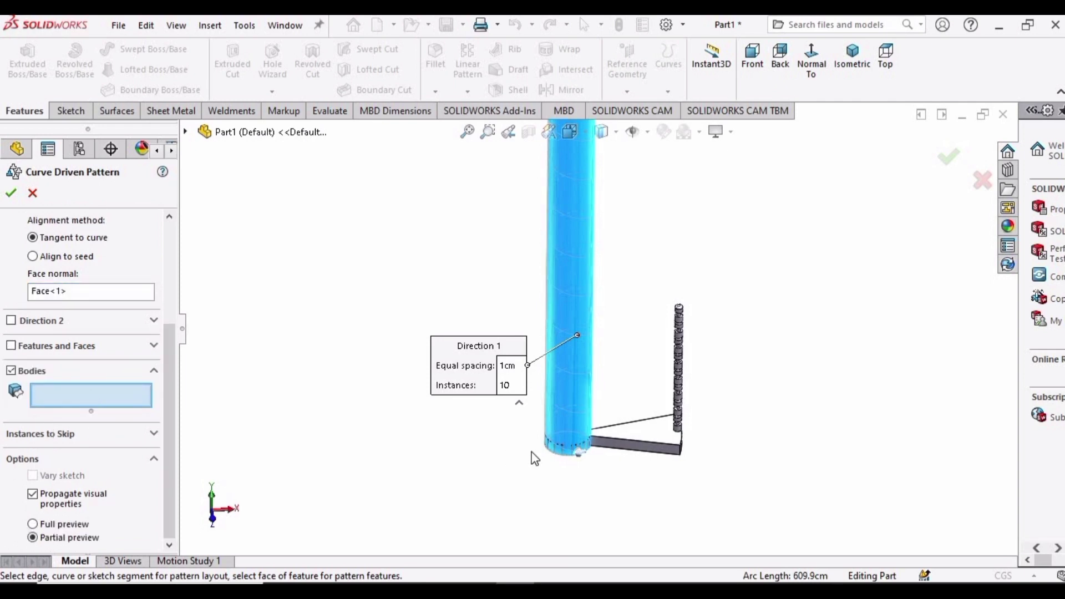
{"action": "left_click", "coordinate": [643, 443]}
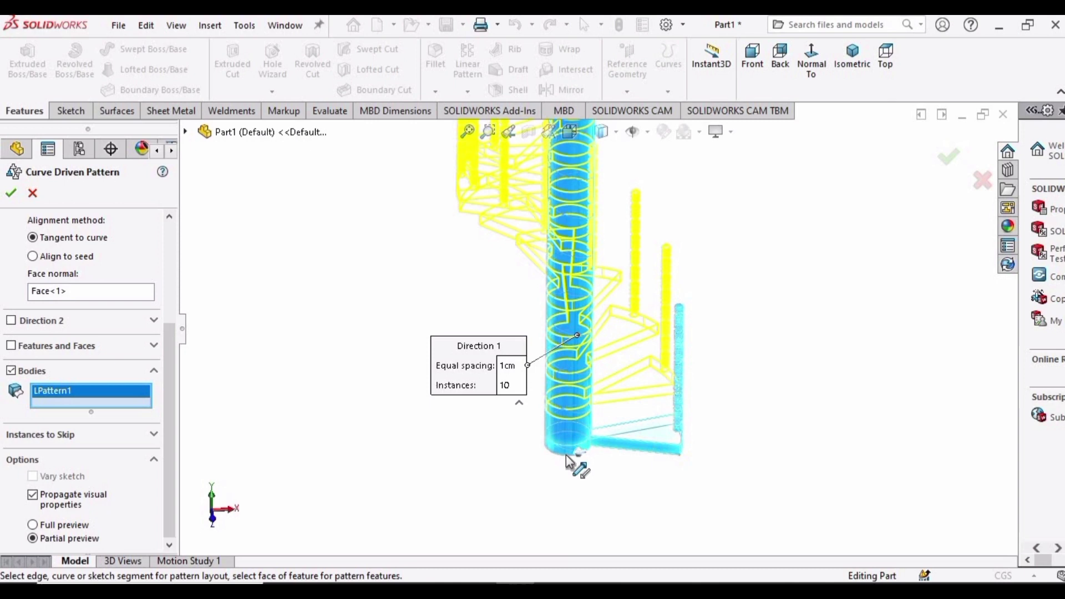
{"action": "scroll", "coordinate": [605, 332], "scroll_direction": "up", "scroll_amount": 5}
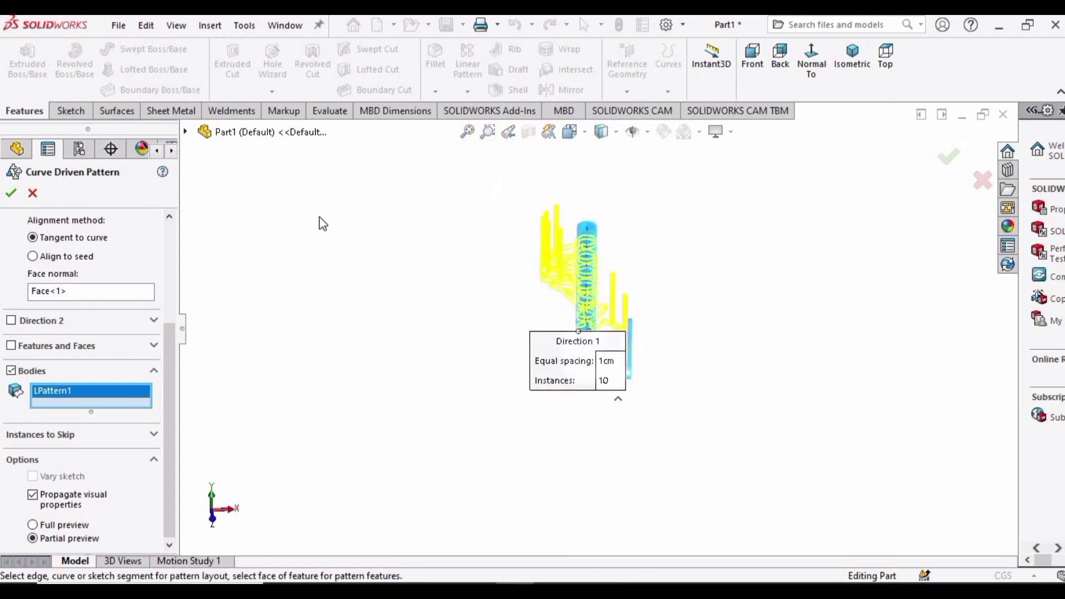
{"action": "left_click", "coordinate": [11, 192]}
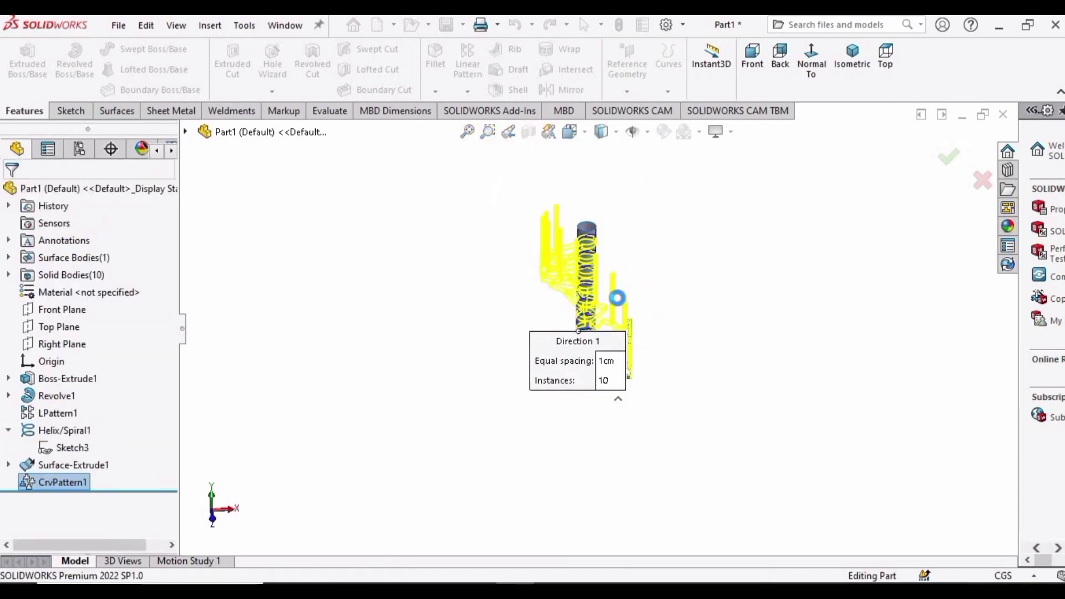
{"action": "scroll", "coordinate": [618, 300], "scroll_direction": "down", "scroll_amount": 5}
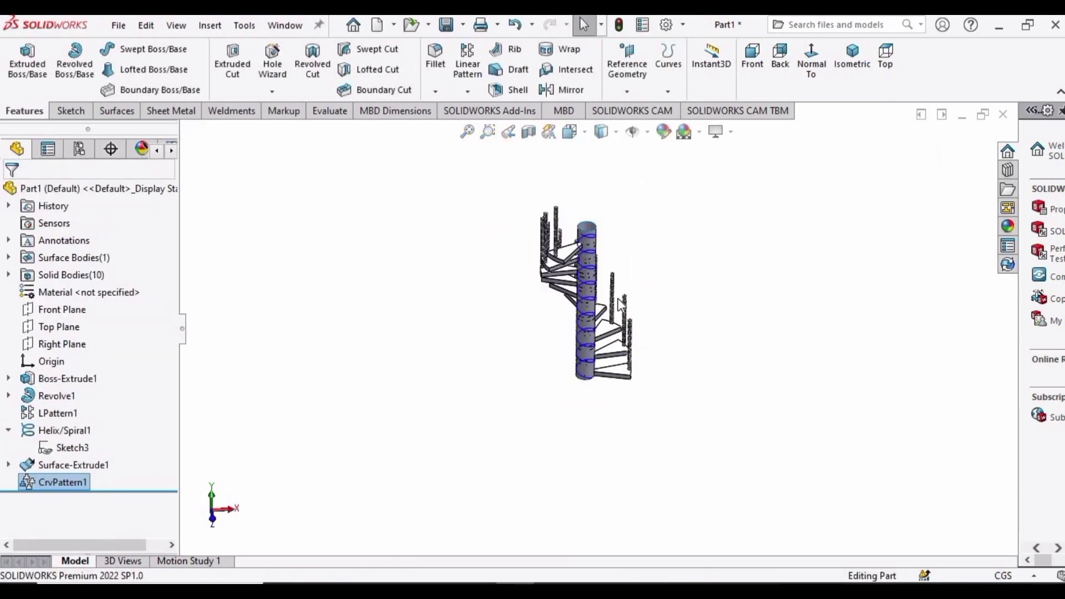
{"action": "left_click", "coordinate": [410, 342]}
{"action": "middle_click_drag", "start_coordinate": [587, 341], "coordinate": [348, 352]}
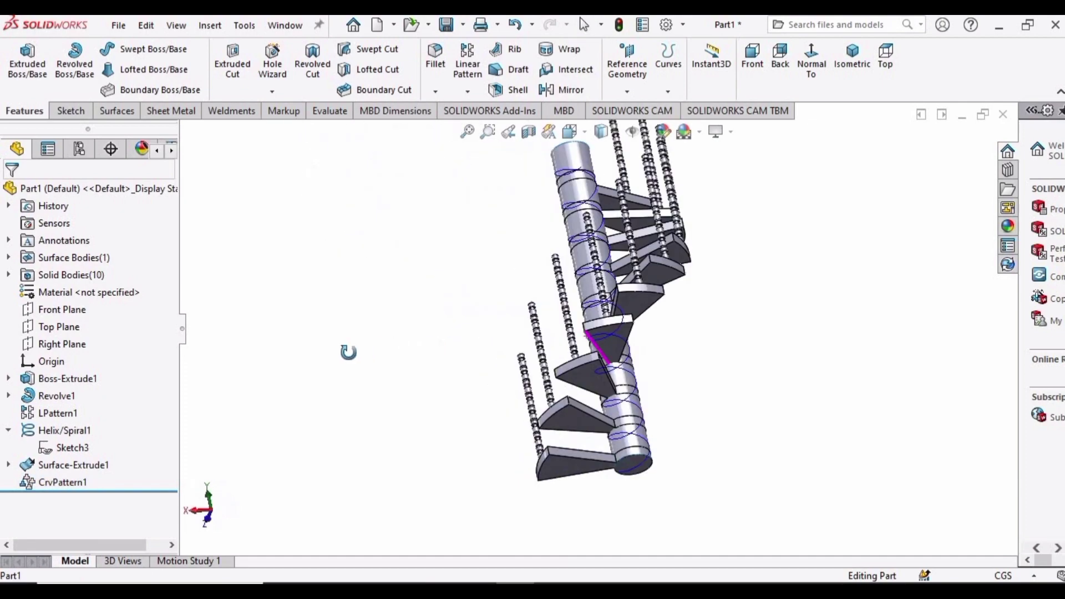
{"action": "left_click", "coordinate": [853, 55]}
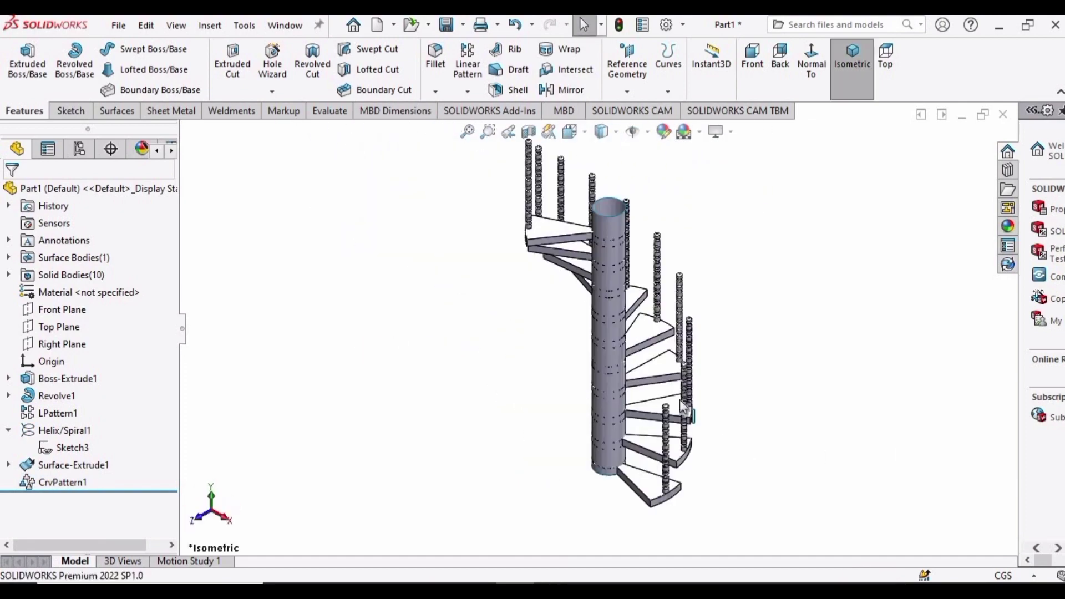
{"action": "middle_click_drag", "start_coordinate": [652, 368], "coordinate": [693, 449]}
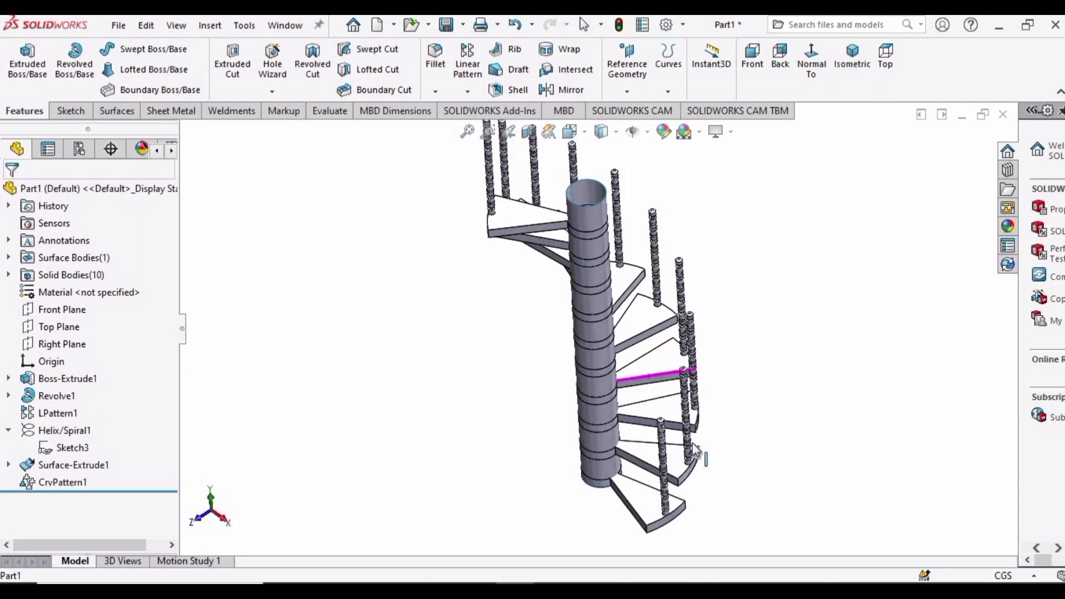
{"action": "scroll", "coordinate": [694, 449], "scroll_direction": "down", "scroll_amount": 10}
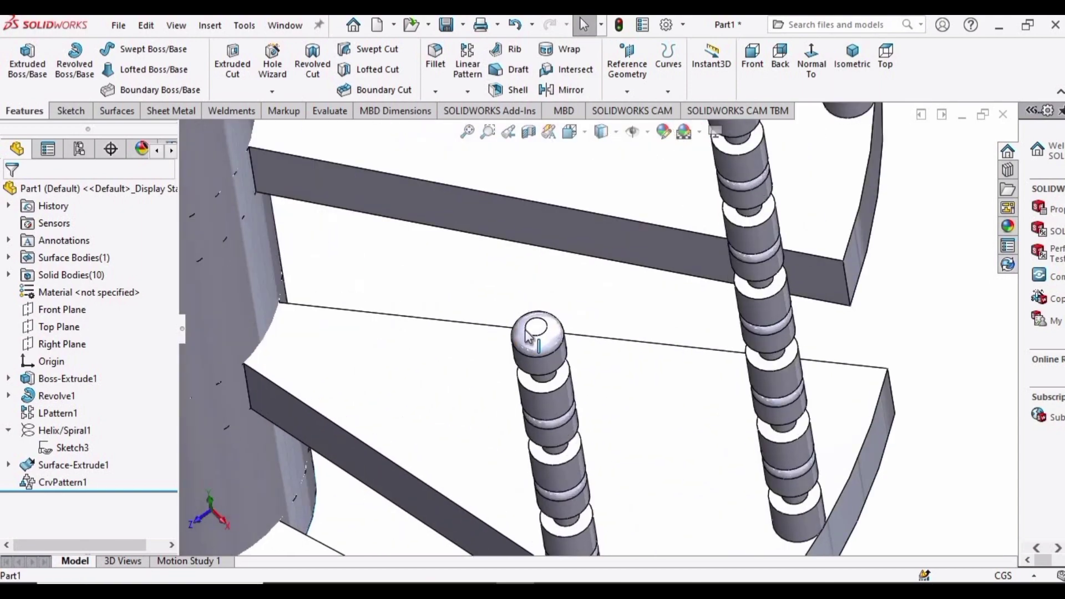
{"action": "left_click", "coordinate": [527, 336]}
Sketch a circle on the baluster top, from the origin to the baluster's centre point
{"action": "left_click", "coordinate": [576, 281]}
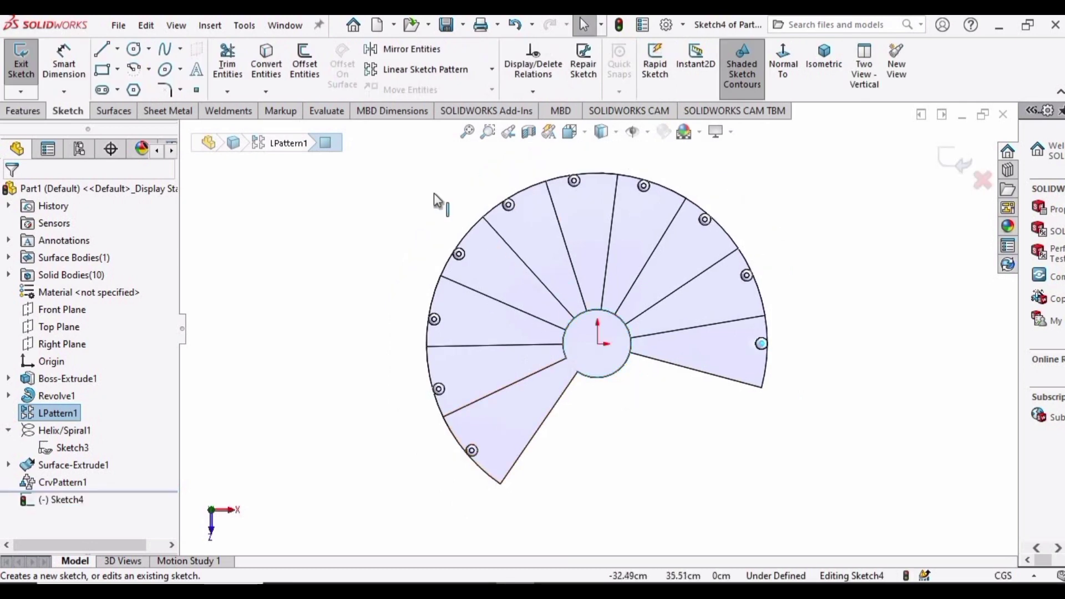
{"action": "left_click", "coordinate": [133, 48]}
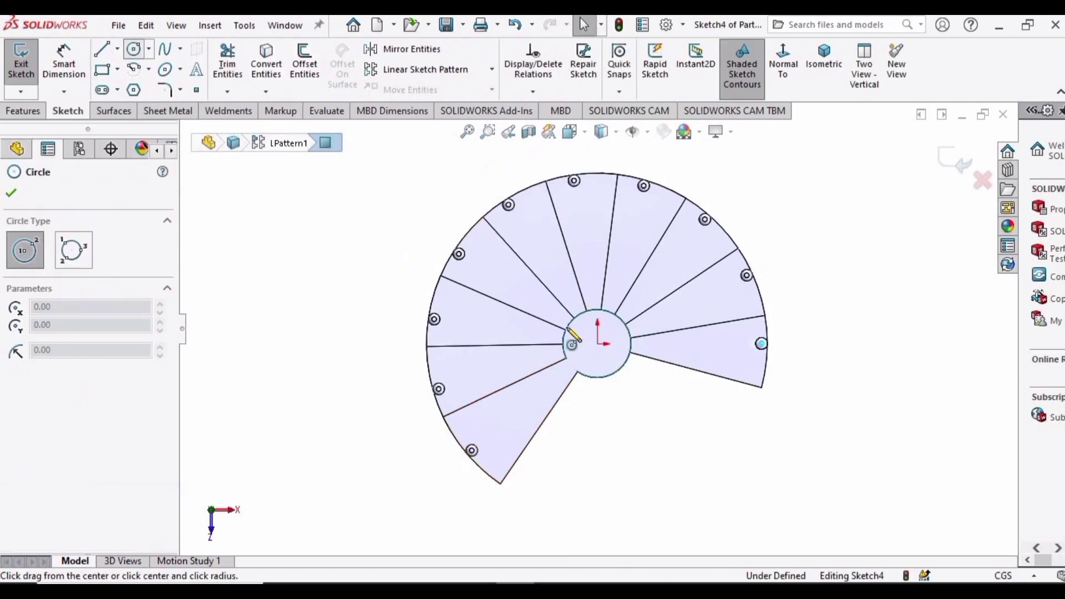
{"action": "left_click", "coordinate": [597, 345]}
{"action": "scroll", "coordinate": [685, 426], "scroll_direction": "down", "scroll_amount": 4}
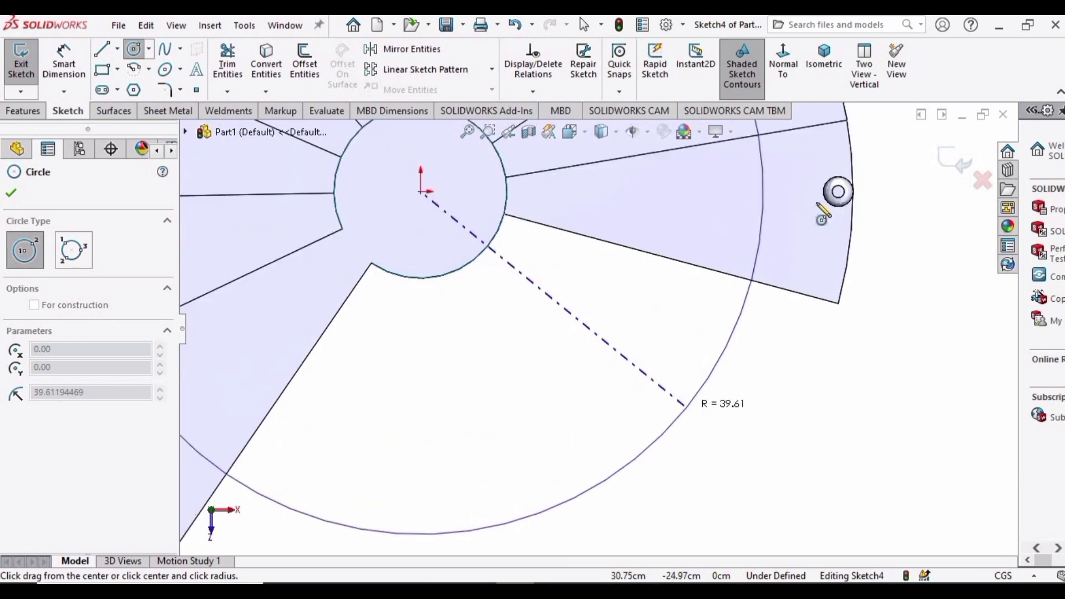
{"action": "left_click", "coordinate": [839, 191]}
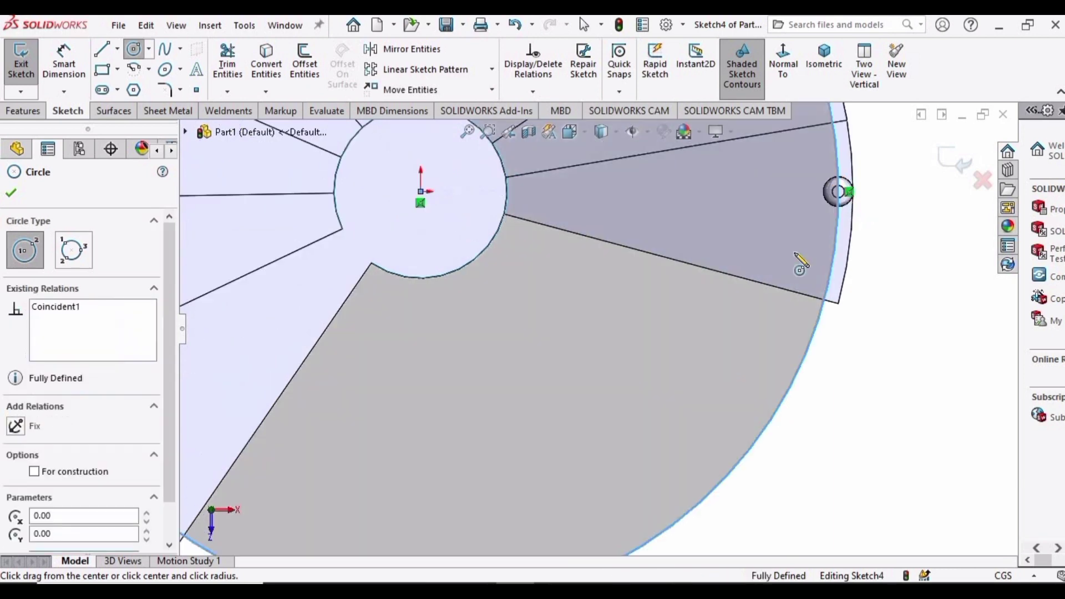
{"action": "key", "text": "Escape"}
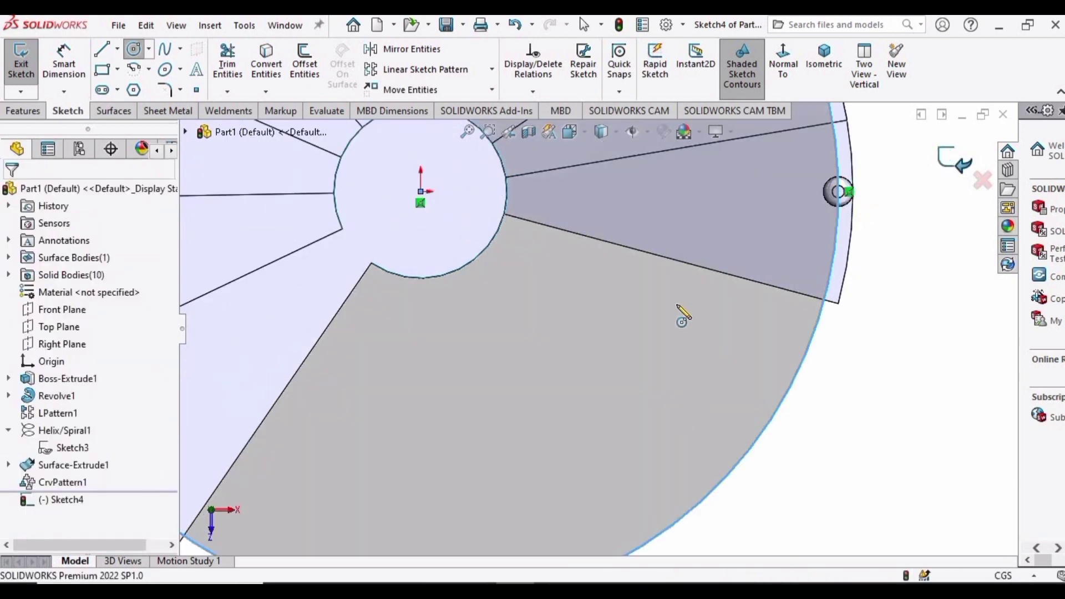
{"action": "key", "text": "ctrl+b"}
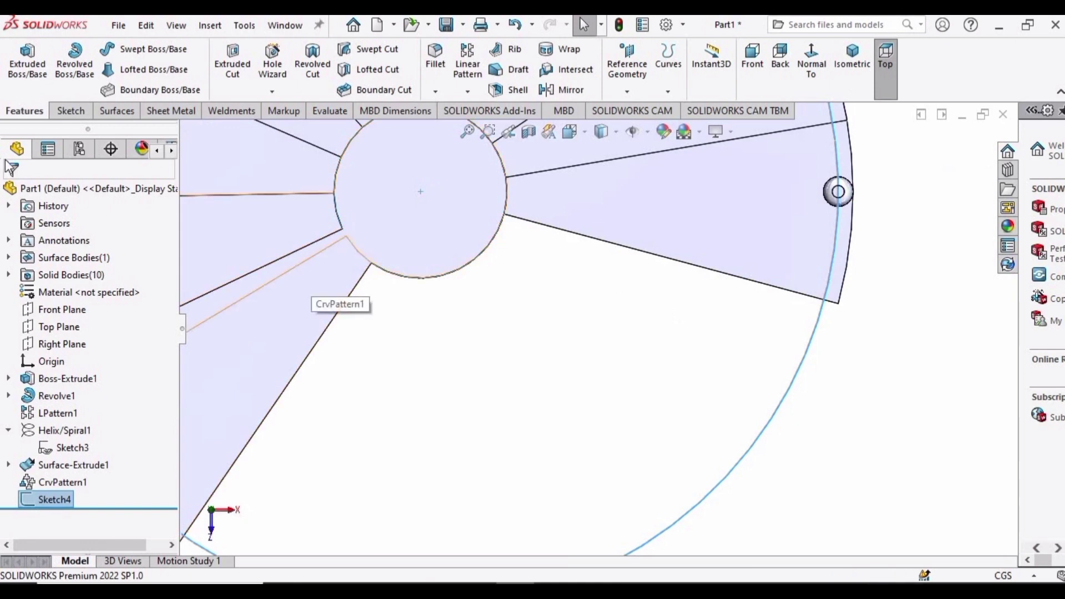
Set up a counterclockwise helix on Sketch4: 271 cm pitch, 0.65 revolutions, 86° start angle
{"action": "left_click", "coordinate": [668, 91]}
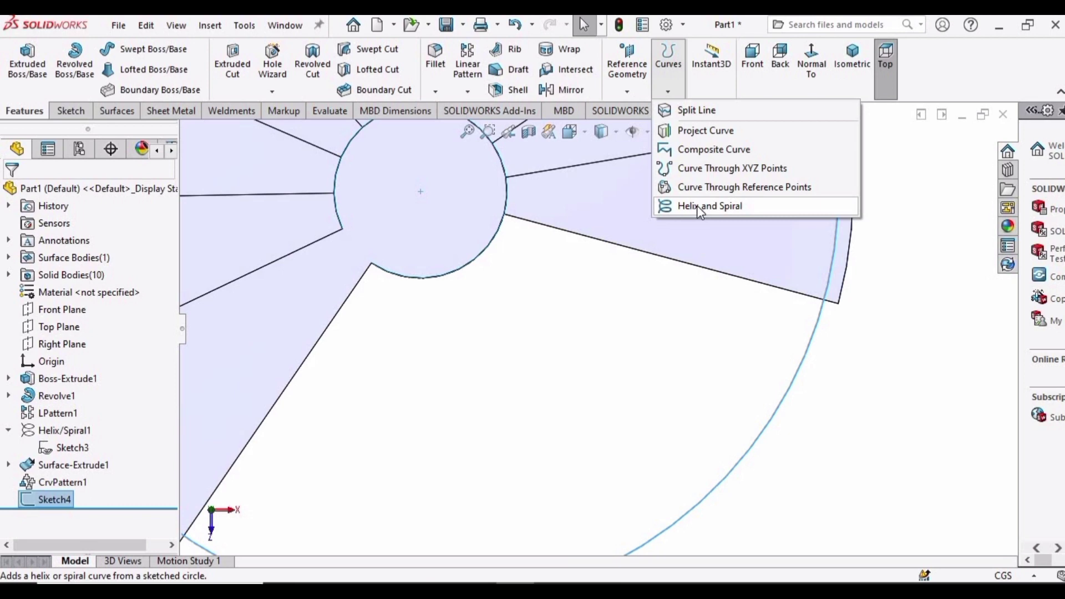
{"action": "left_click", "coordinate": [696, 205]}
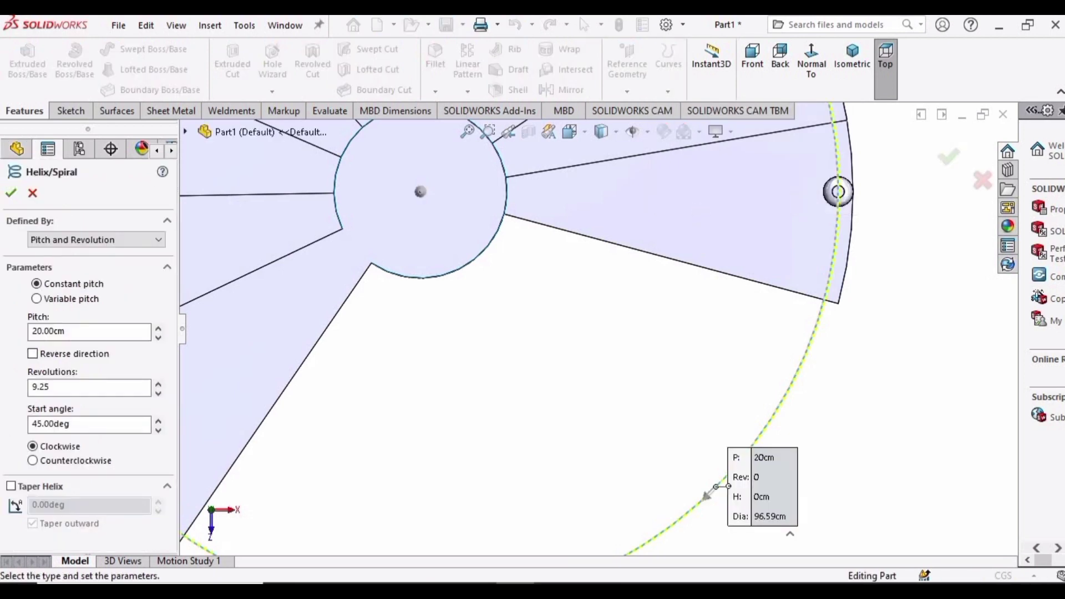
{"action": "left_click", "coordinate": [61, 331]}
{"action": "key", "text": "ctrl+a"}
{"action": "type", "text": "2"}
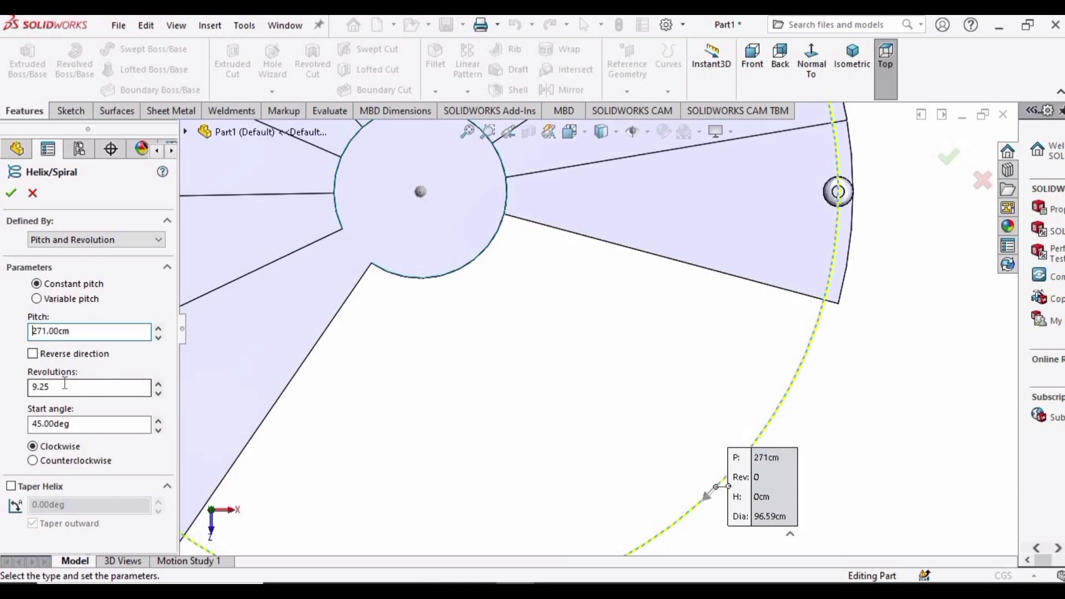
{"action": "left_click_drag", "start_coordinate": [58, 386], "coordinate": [24, 392]}
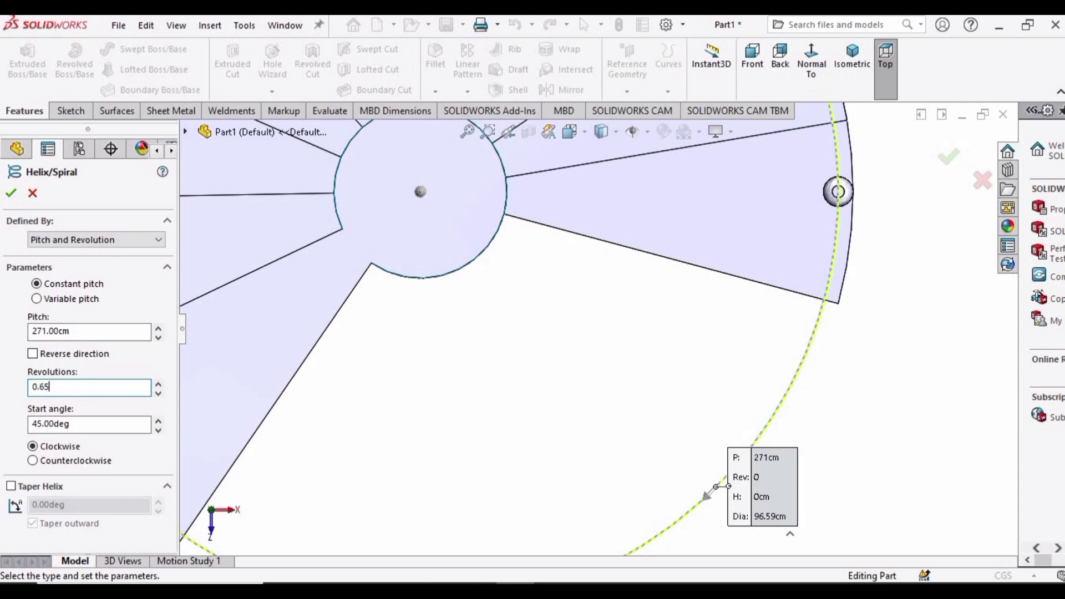
{"action": "double_click", "coordinate": [80, 425]}
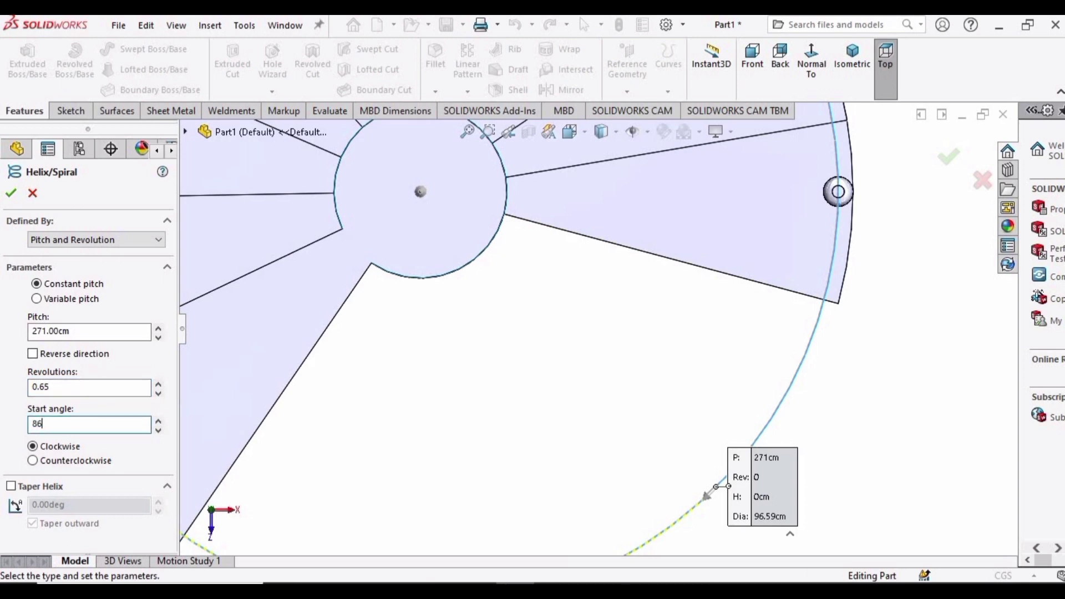
{"action": "key", "text": "Return"}
{"action": "left_click", "coordinate": [55, 461]}
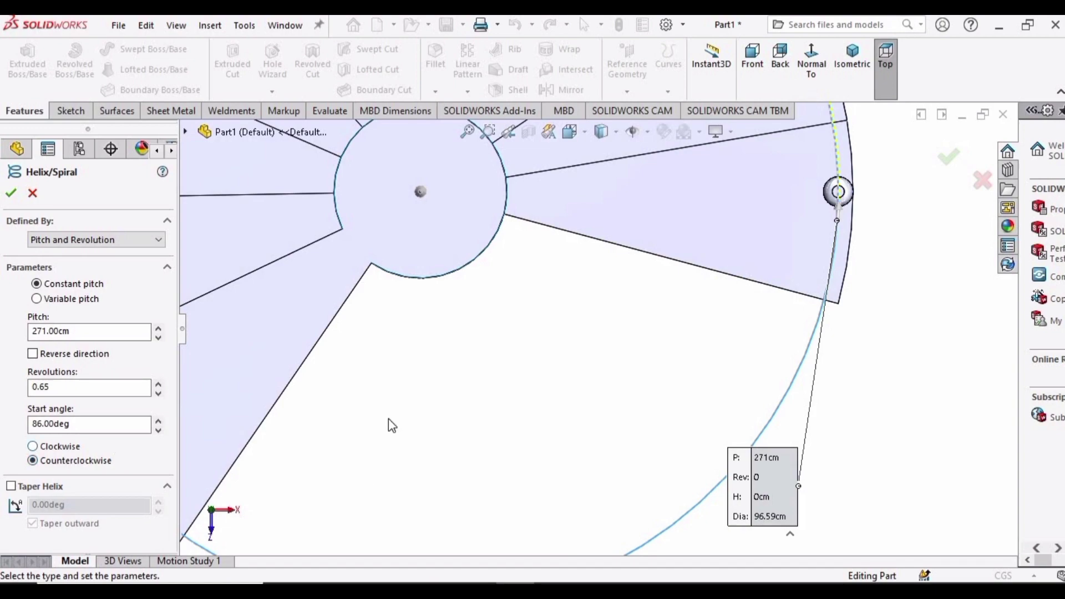
Check the helix preview around the staircase, confirm Helix/Spiral2, and view the stair side-on
{"action": "middle_click_drag", "start_coordinate": [483, 359], "coordinate": [509, 395]}
{"action": "scroll", "coordinate": [509, 395], "scroll_direction": "up", "scroll_amount": 6}
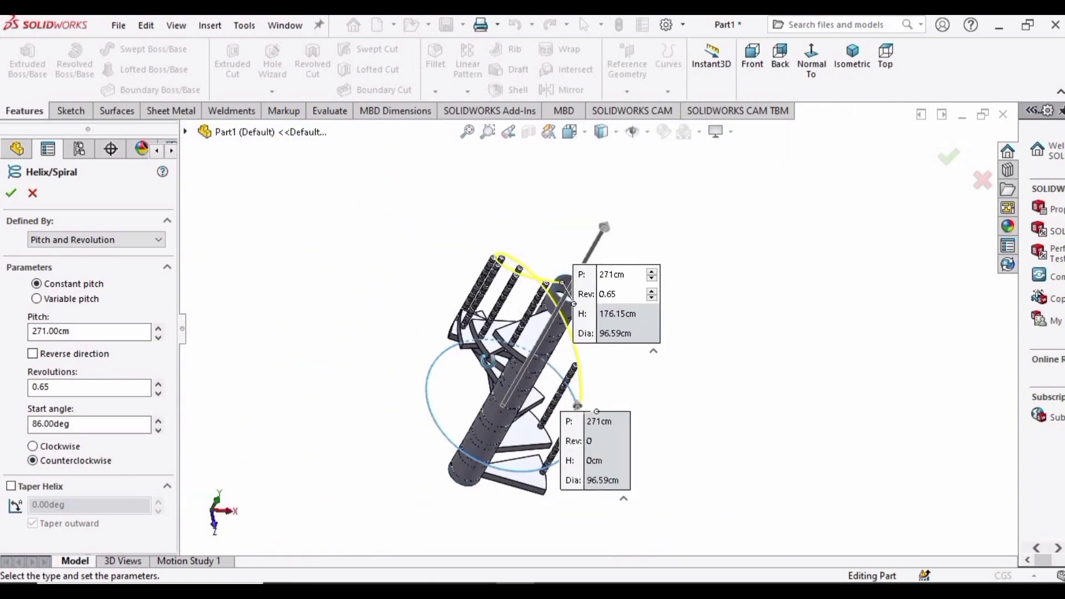
{"action": "scroll", "coordinate": [509, 415], "scroll_direction": "down", "scroll_amount": 3}
{"action": "mouse_move", "coordinate": [638, 493]}
{"action": "middle_mouse_down"}
{"action": "mouse_move", "coordinate": [623, 506]}
{"action": "mouse_move", "coordinate": [655, 503]}
{"action": "middle_mouse_up"}
{"action": "scroll", "coordinate": [654, 503], "scroll_direction": "up", "scroll_amount": 5}
{"action": "scroll", "coordinate": [526, 260], "scroll_direction": "down", "scroll_amount": 4}
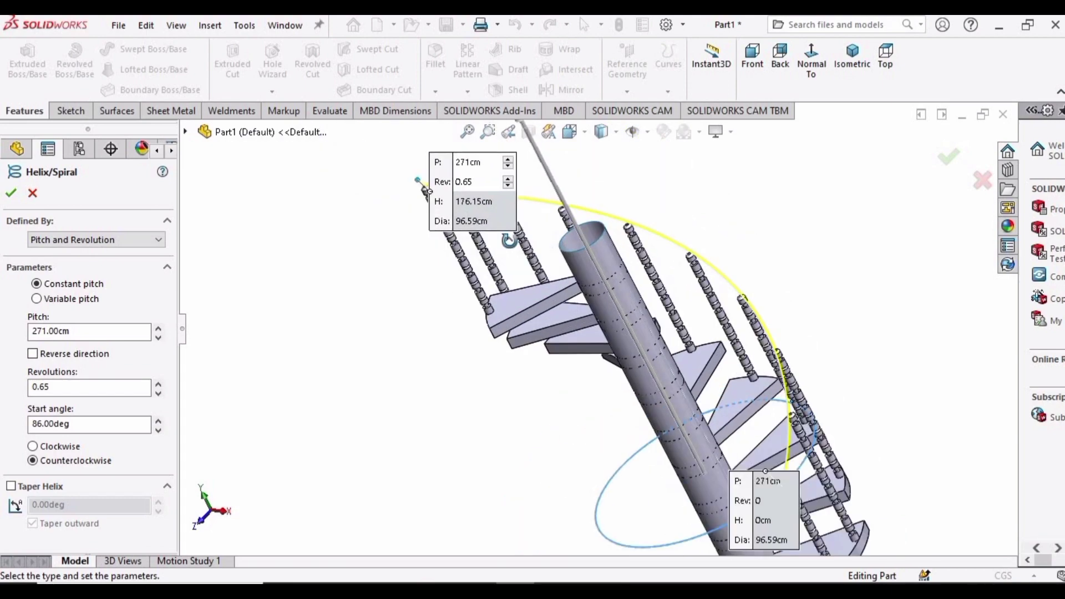
{"action": "middle_click_drag", "start_coordinate": [524, 249], "coordinate": [515, 238]}
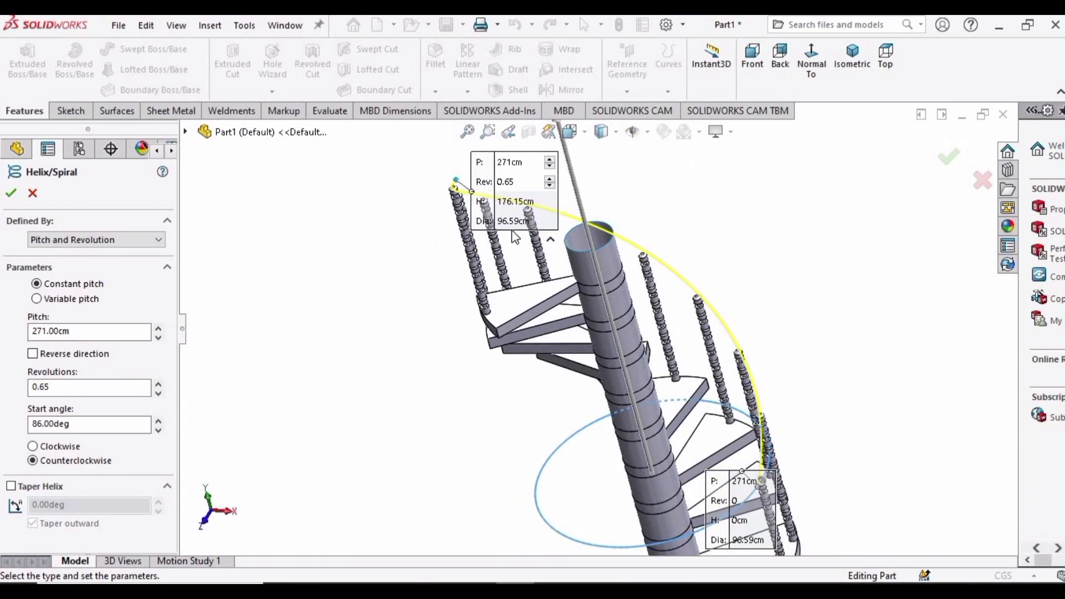
{"action": "left_click", "coordinate": [11, 193]}
{"action": "middle_click_drag", "start_coordinate": [509, 449], "coordinate": [525, 174]}
{"action": "scroll", "coordinate": [525, 361], "scroll_direction": "down", "scroll_amount": 3}
{"action": "scroll", "coordinate": [473, 374], "scroll_direction": "up", "scroll_amount": 3}
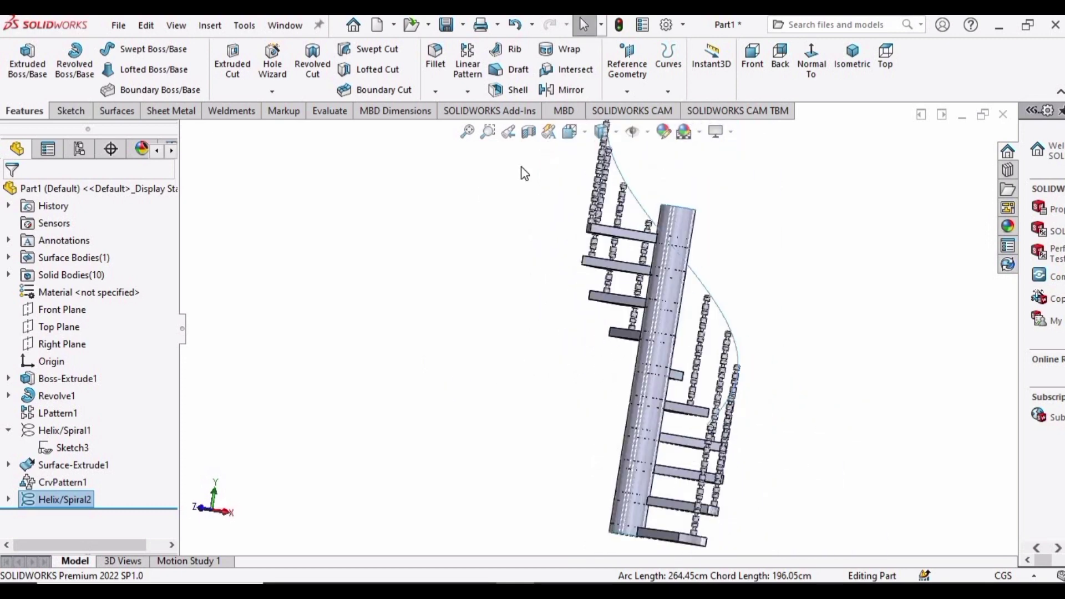
Create Plane1 perpendicular to Helix/Spiral2, passing through the helix end point
{"action": "left_click", "coordinate": [627, 91]}
{"action": "left_click", "coordinate": [637, 110]}
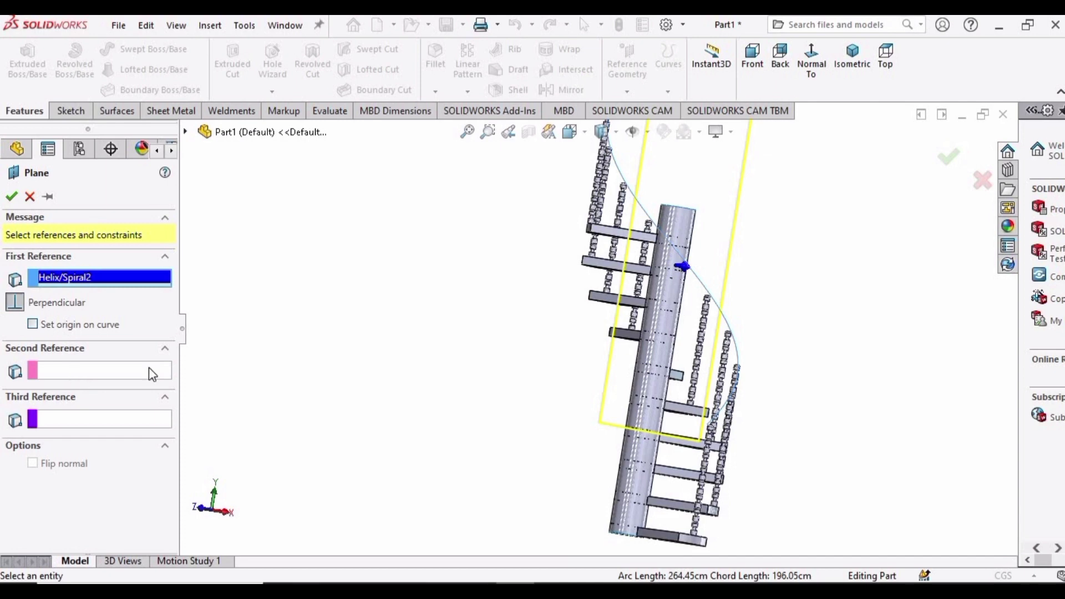
{"action": "left_click", "coordinate": [149, 369]}
{"action": "scroll", "coordinate": [713, 463], "scroll_direction": "up", "scroll_amount": 4}
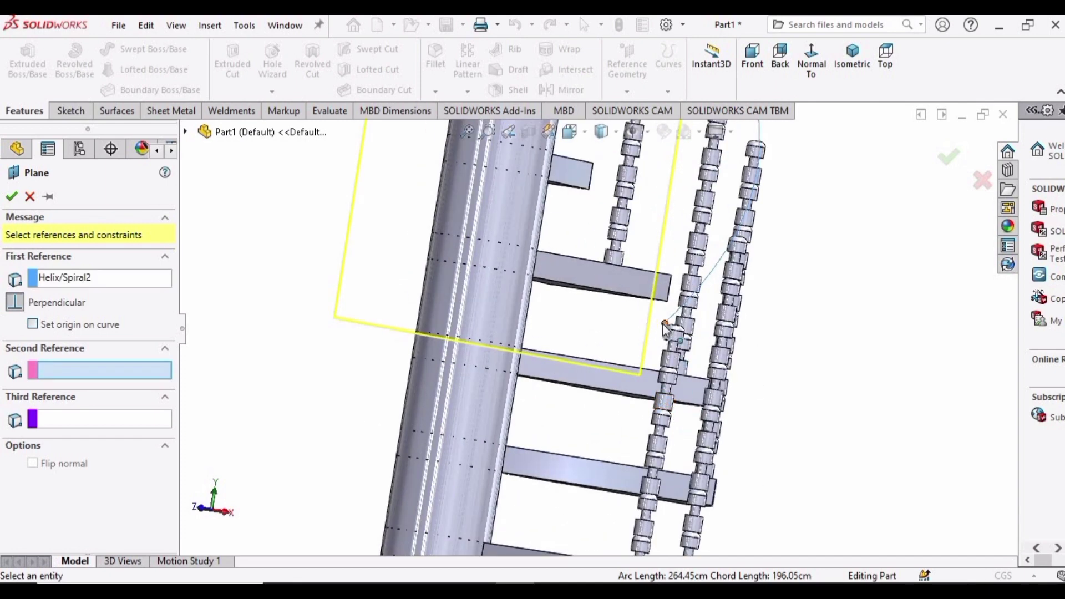
{"action": "left_click", "coordinate": [665, 328]}
{"action": "left_click", "coordinate": [948, 157]}
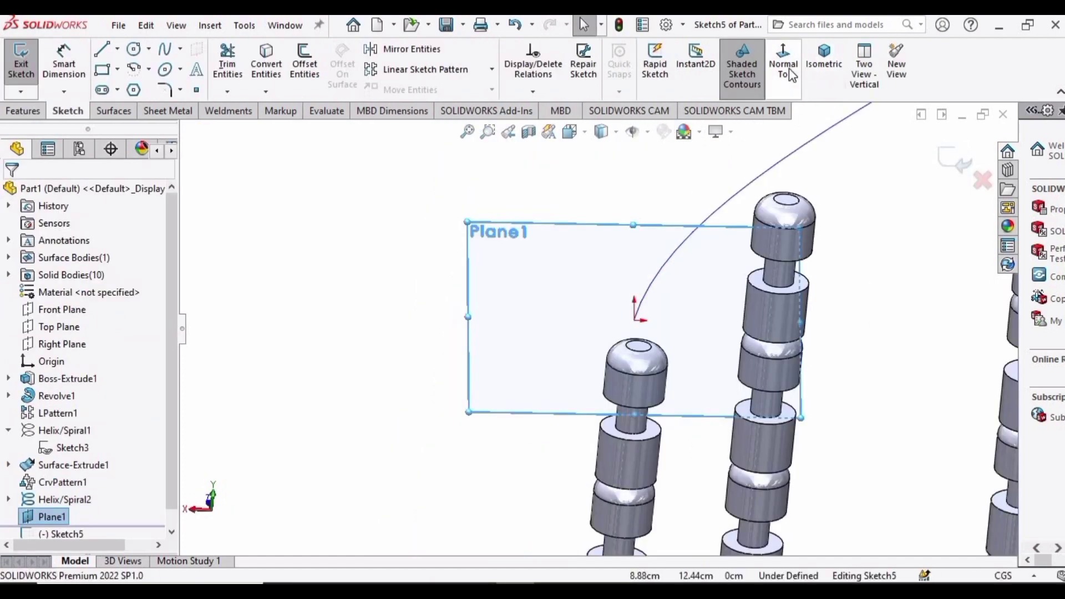
Start Sketch5 on Plane1 and draw a center rectangle at the helix end point
{"action": "left_click", "coordinate": [825, 62]}
{"action": "scroll", "coordinate": [556, 464], "scroll_direction": "down", "scroll_amount": 5}
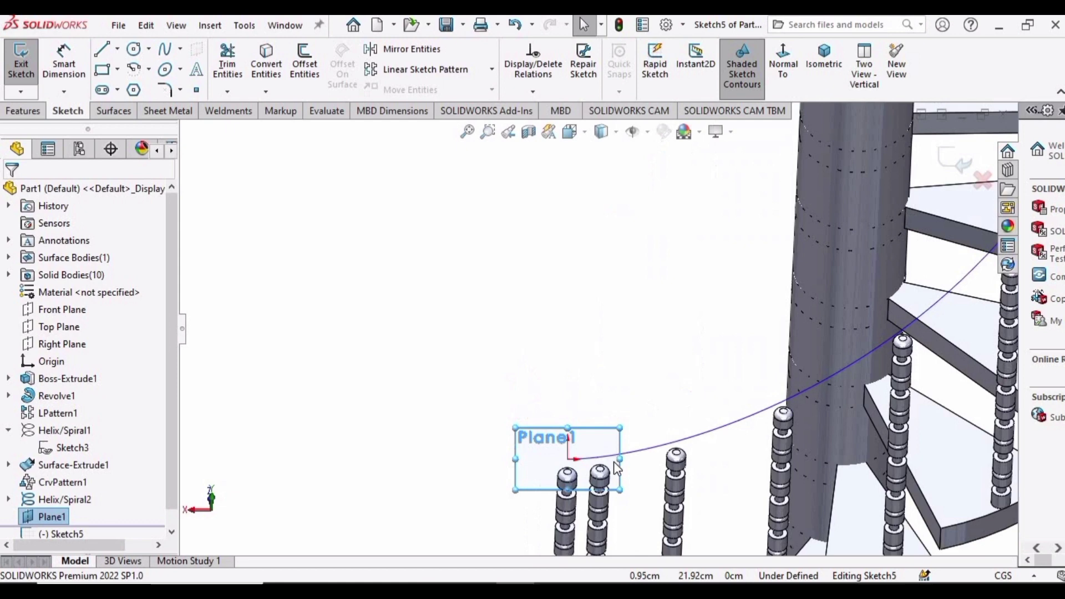
{"action": "scroll", "coordinate": [574, 462], "scroll_direction": "down", "scroll_amount": 5}
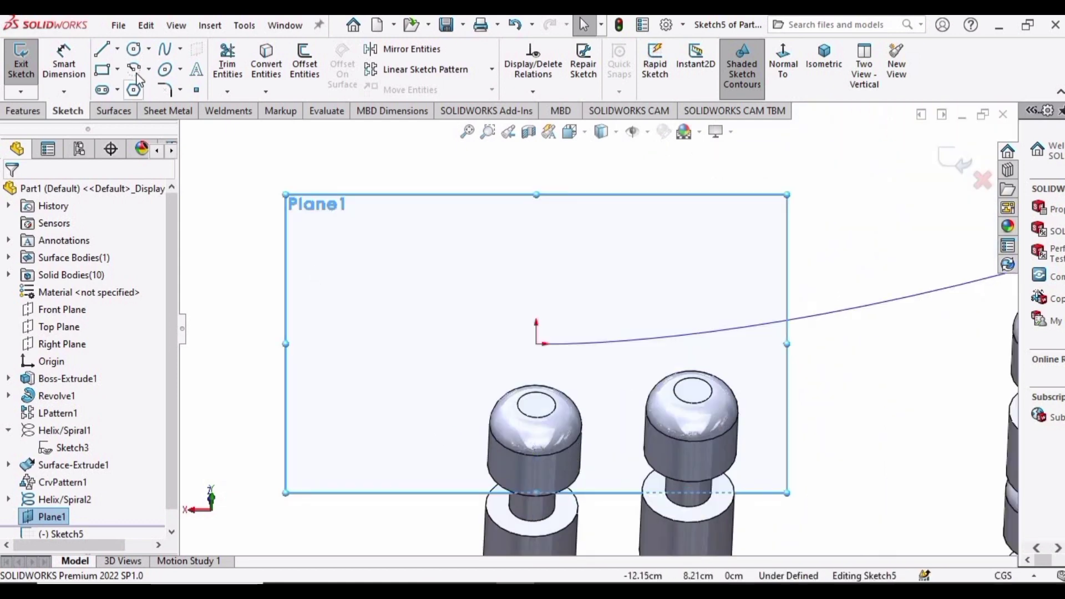
{"action": "left_click", "coordinate": [118, 71]}
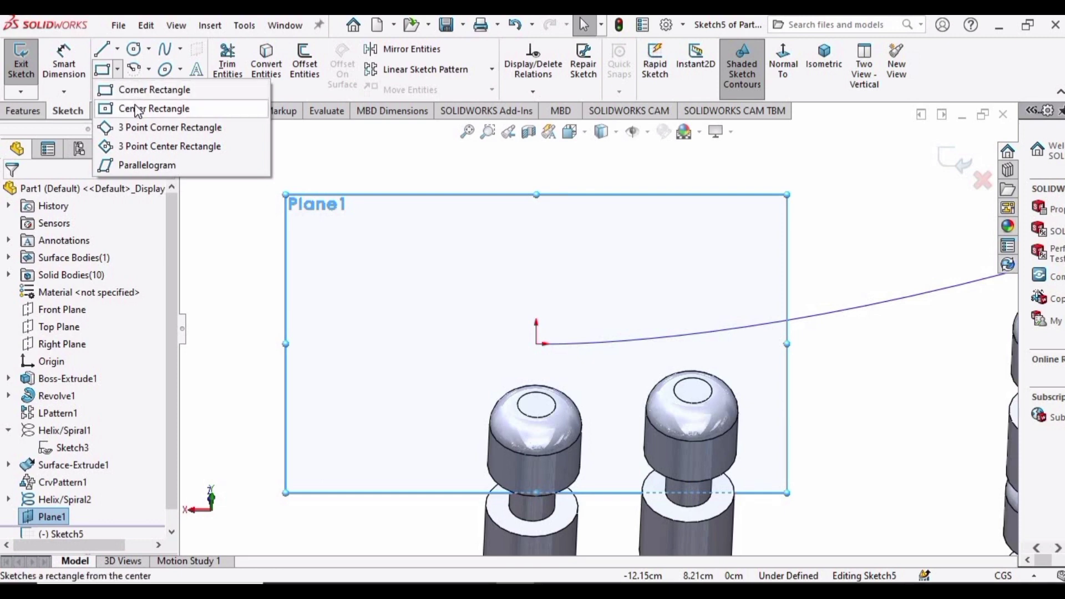
{"action": "left_click", "coordinate": [139, 109]}
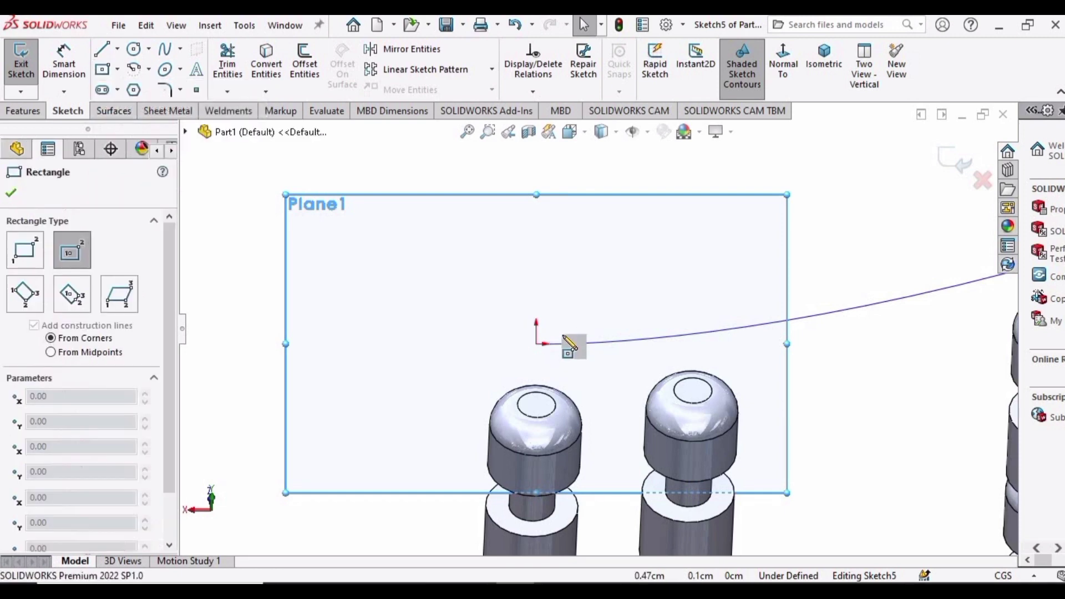
{"action": "left_click", "coordinate": [536, 344]}
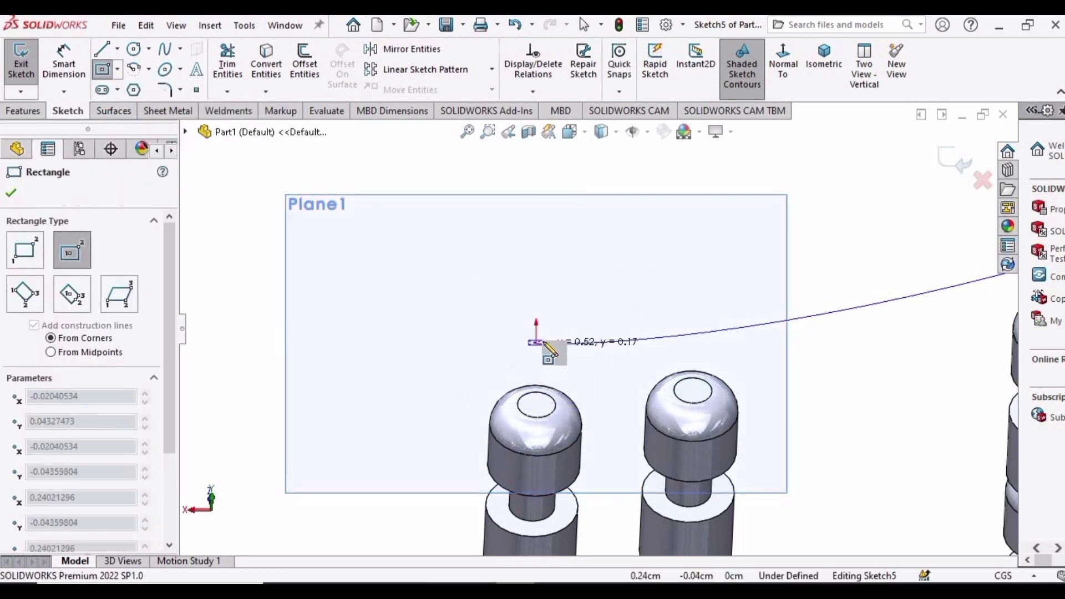
{"action": "left_click", "coordinate": [673, 254]}
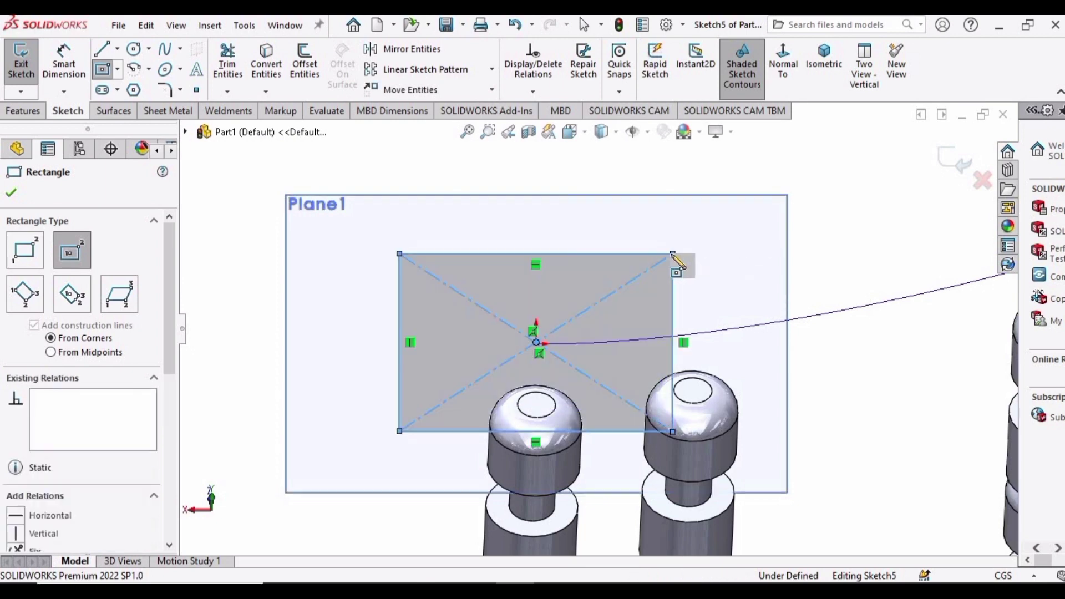
{"action": "key", "text": "Escape"}
{"action": "left_click", "coordinate": [118, 90]}
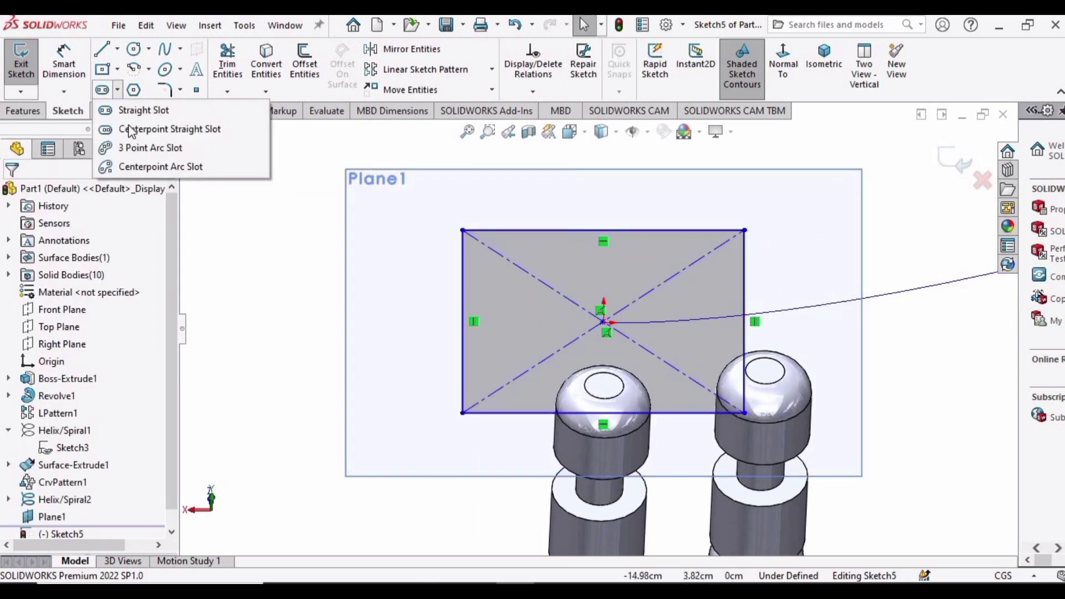
Draw a 3-point arc slot from the rectangle's top-left to top-right corner, arching above it
{"action": "left_click", "coordinate": [265, 149]}
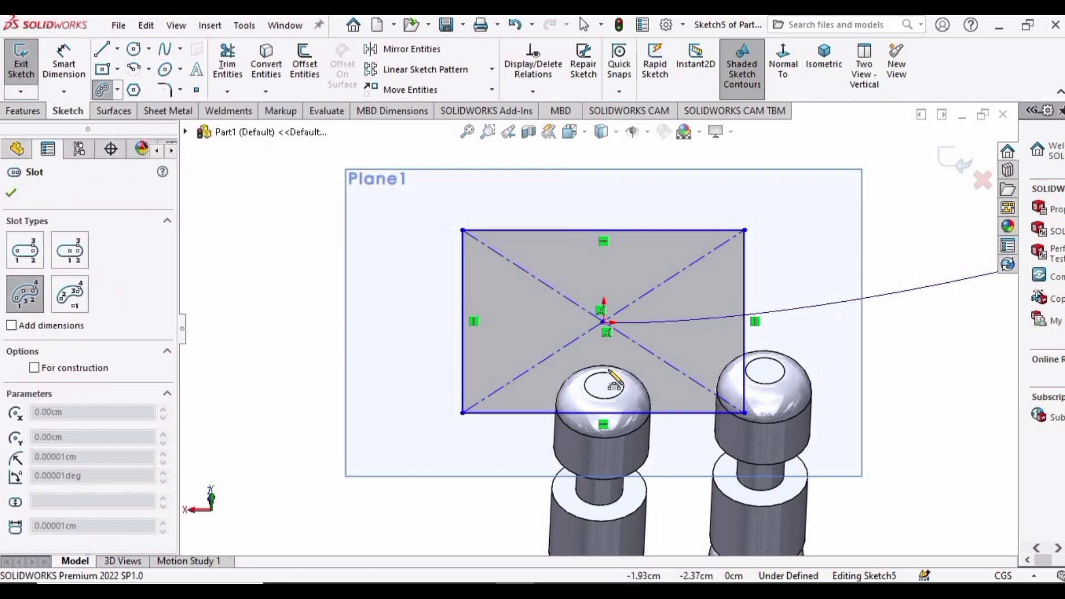
{"action": "left_click", "coordinate": [462, 230]}
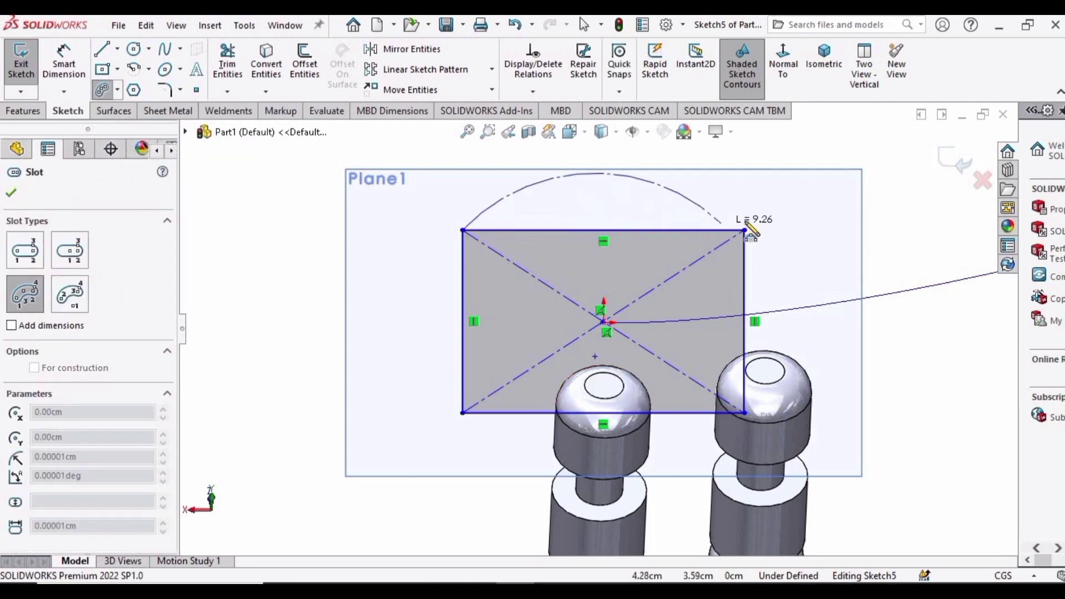
{"action": "left_click", "coordinate": [745, 230]}
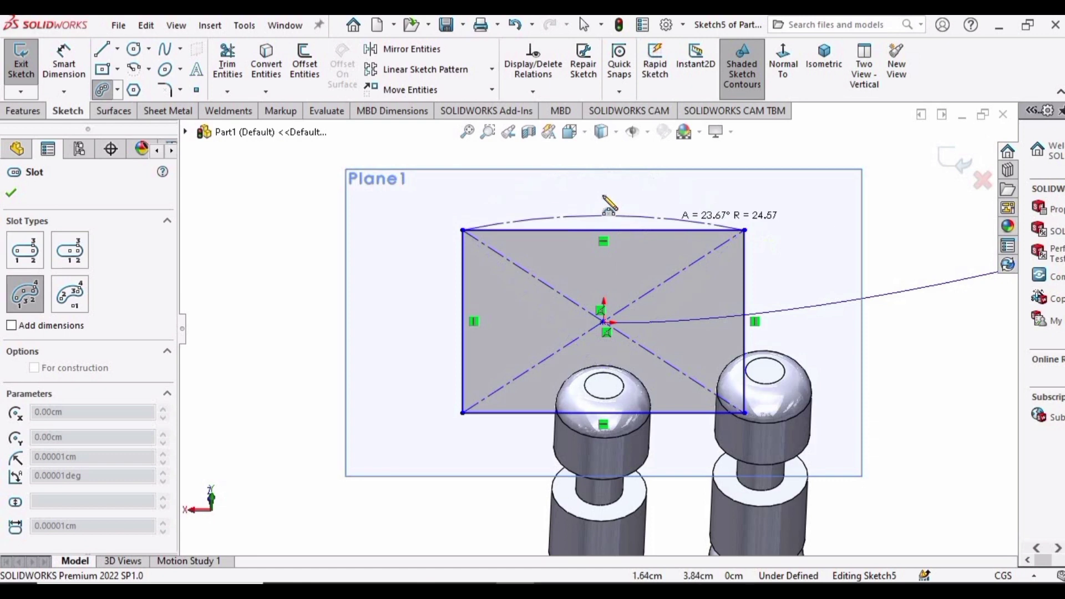
{"action": "left_click", "coordinate": [607, 181]}
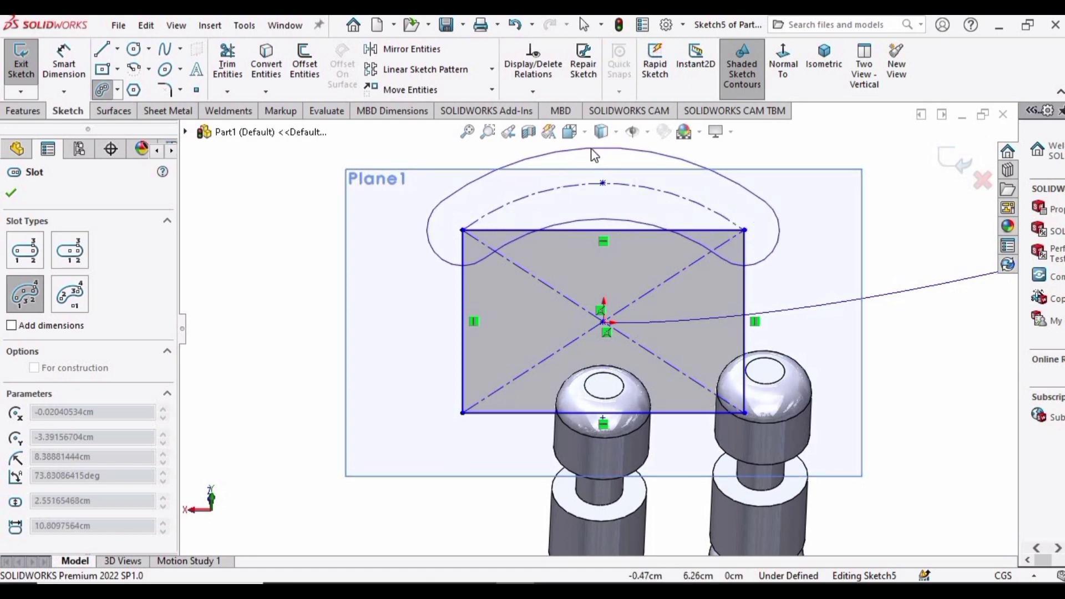
{"action": "left_click", "coordinate": [594, 150]}
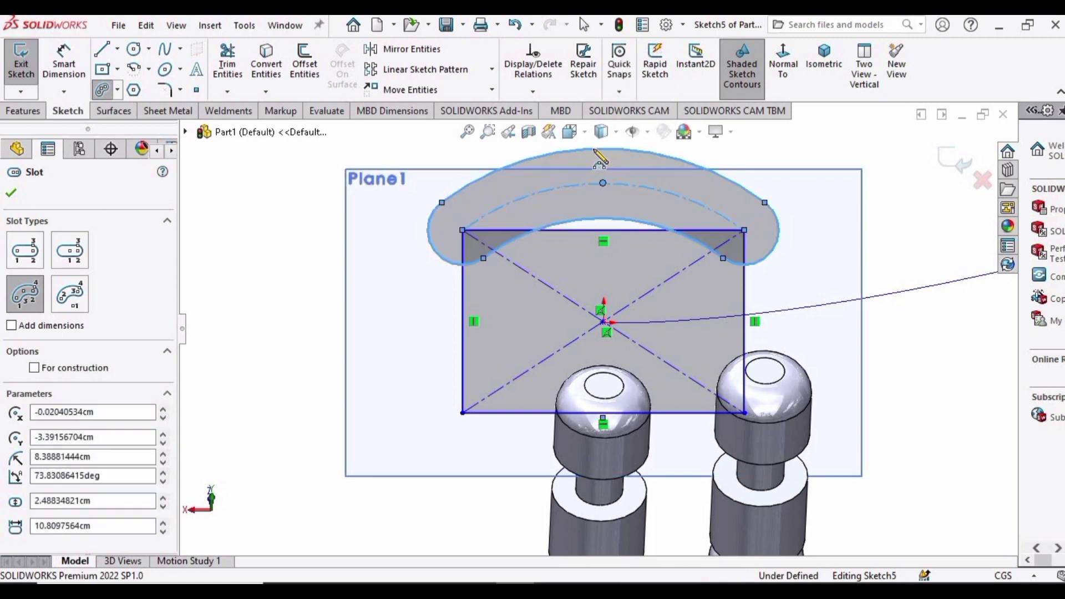
{"action": "key", "text": "Escape"}
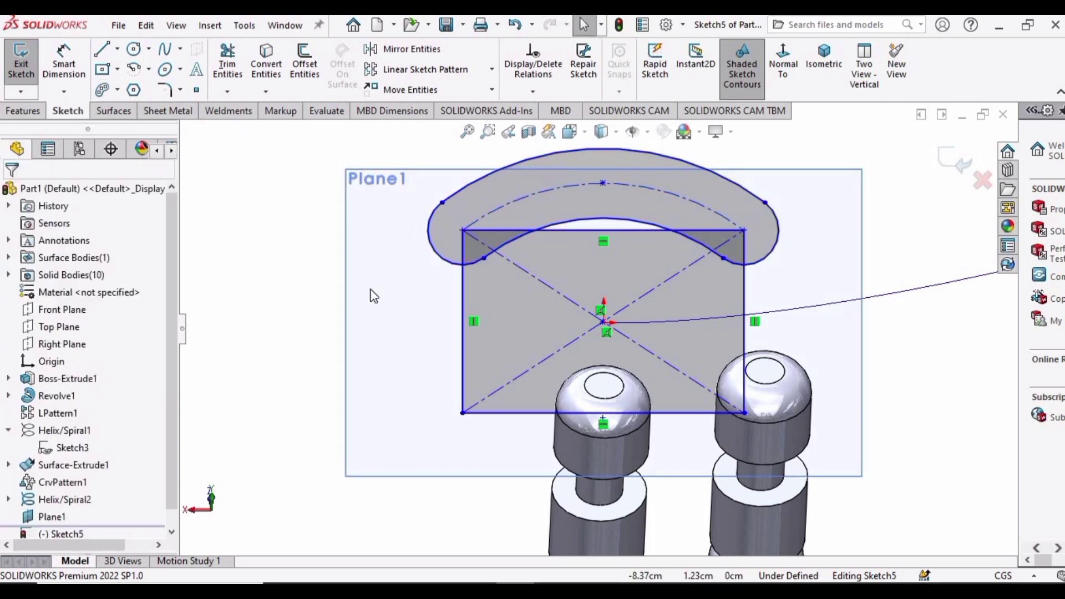
Trim the inner slot edges and the rectangle's top edge between and right of the arc ends
{"action": "left_click", "coordinate": [228, 61]}
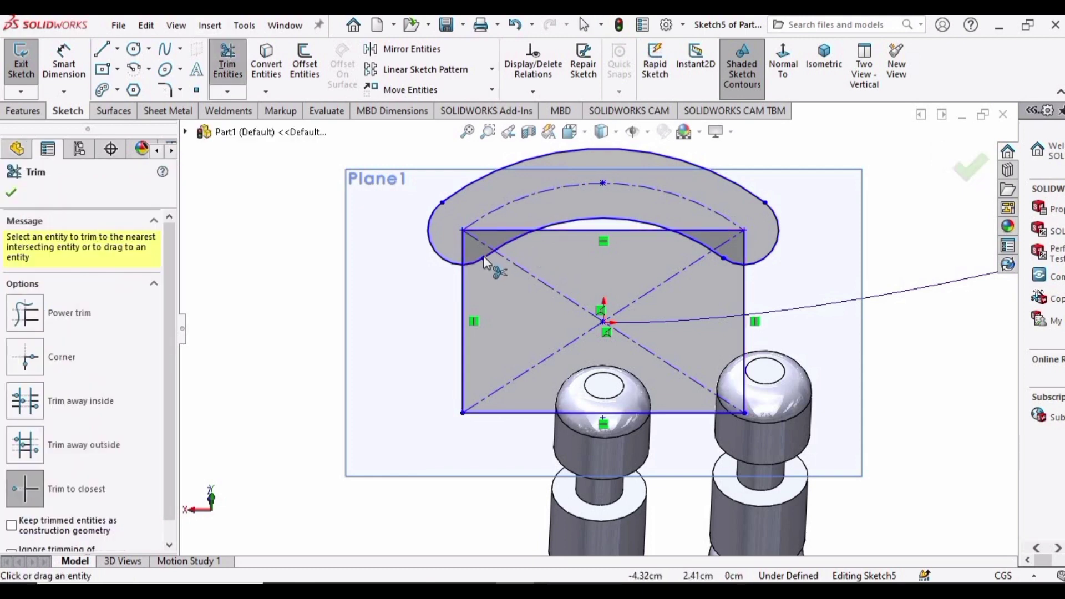
{"action": "left_click", "coordinate": [483, 256]}
{"action": "left_click", "coordinate": [563, 303]}
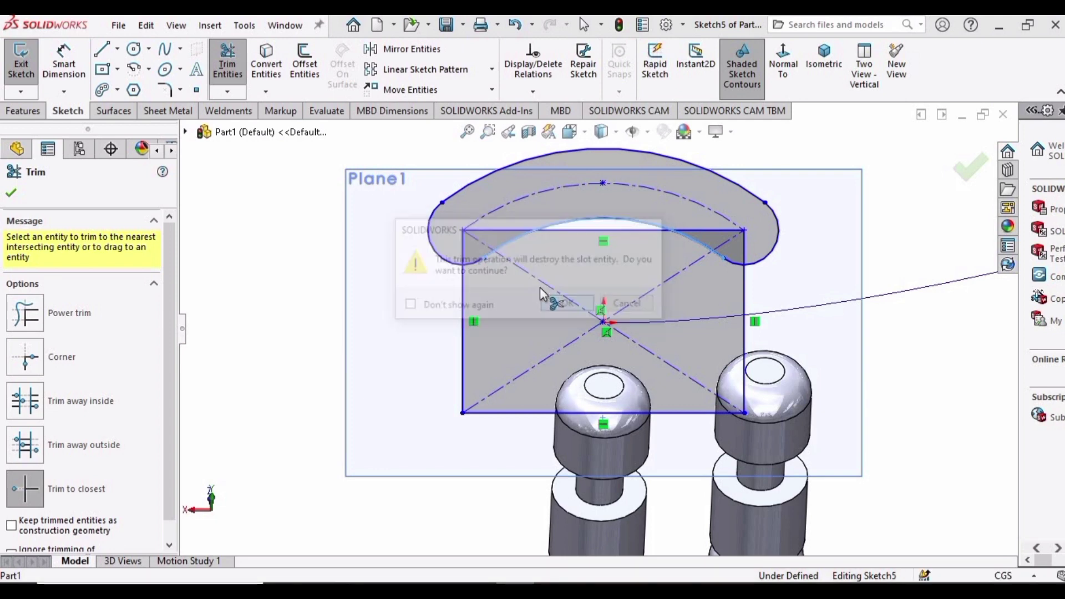
{"action": "left_click", "coordinate": [506, 241]}
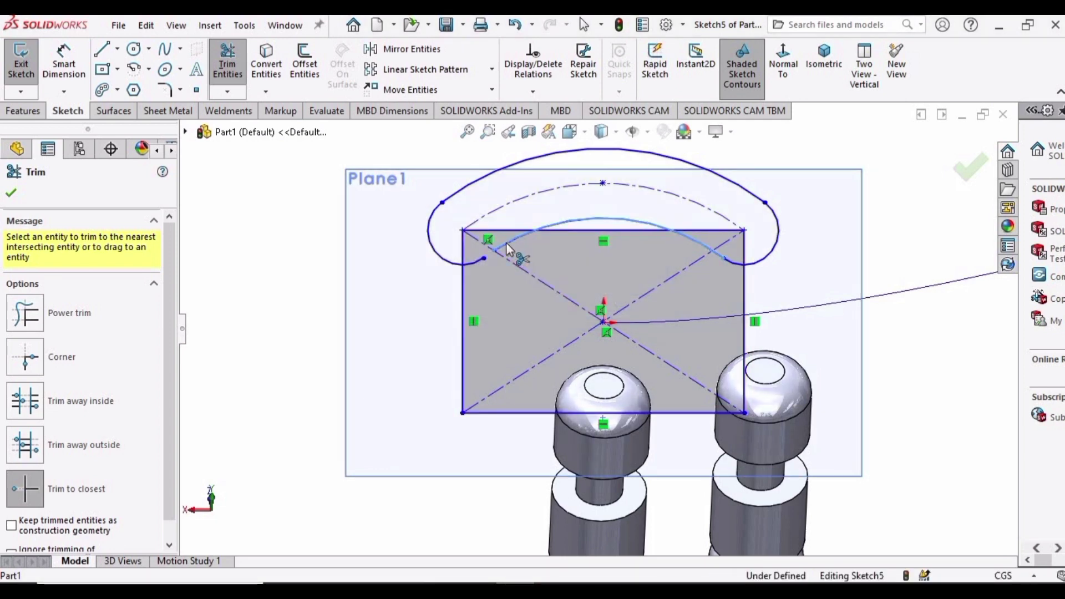
{"action": "left_click", "coordinate": [610, 229]}
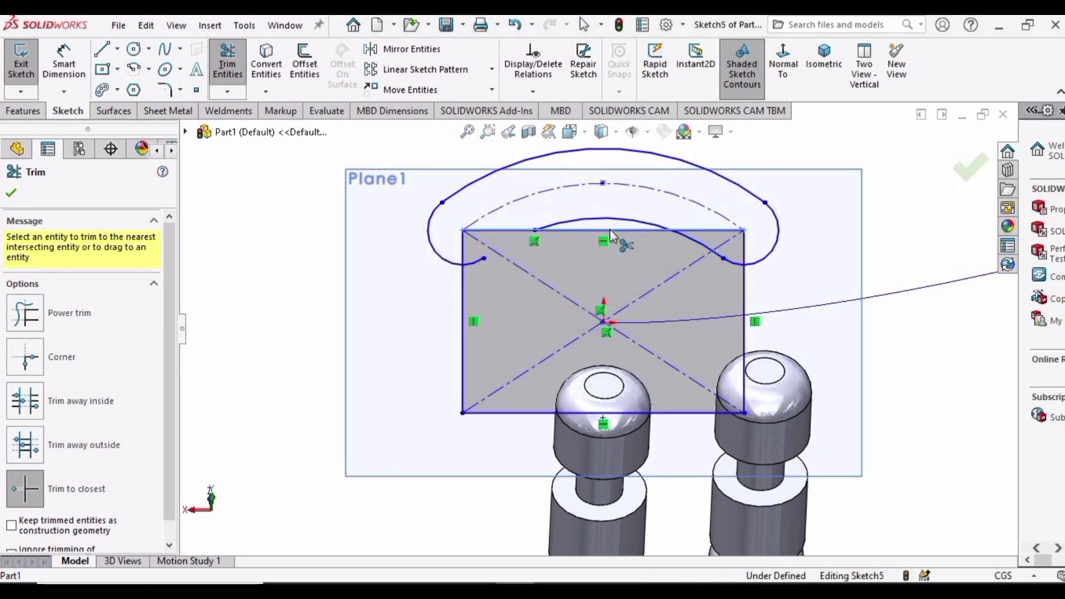
{"action": "left_click", "coordinate": [712, 232]}
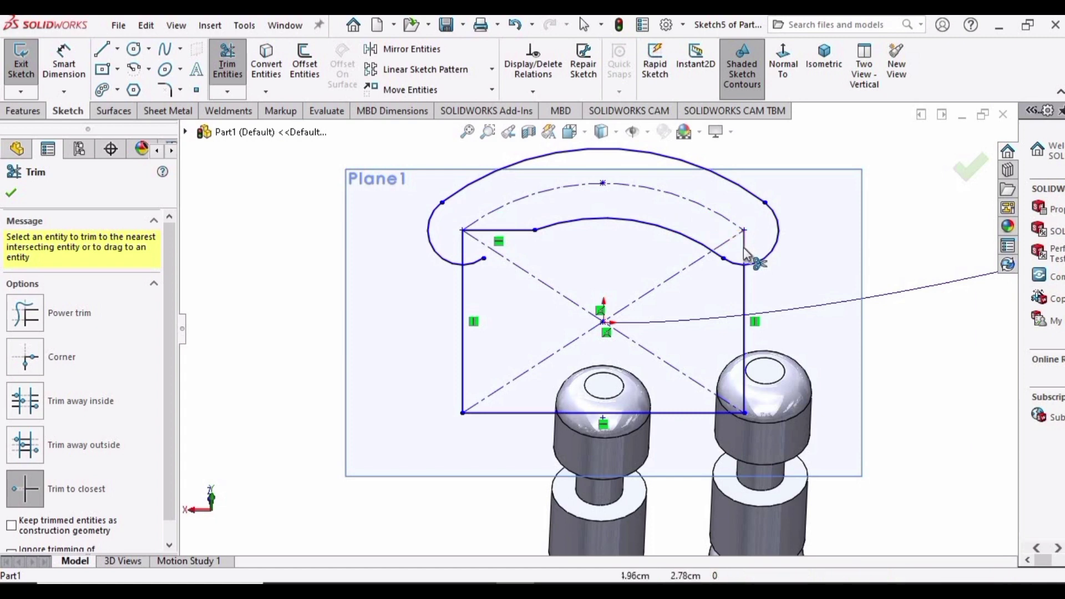
Trim the side edges, top-left segment and leftover inner arcs, then exit Sketch5
{"action": "left_click", "coordinate": [745, 251]}
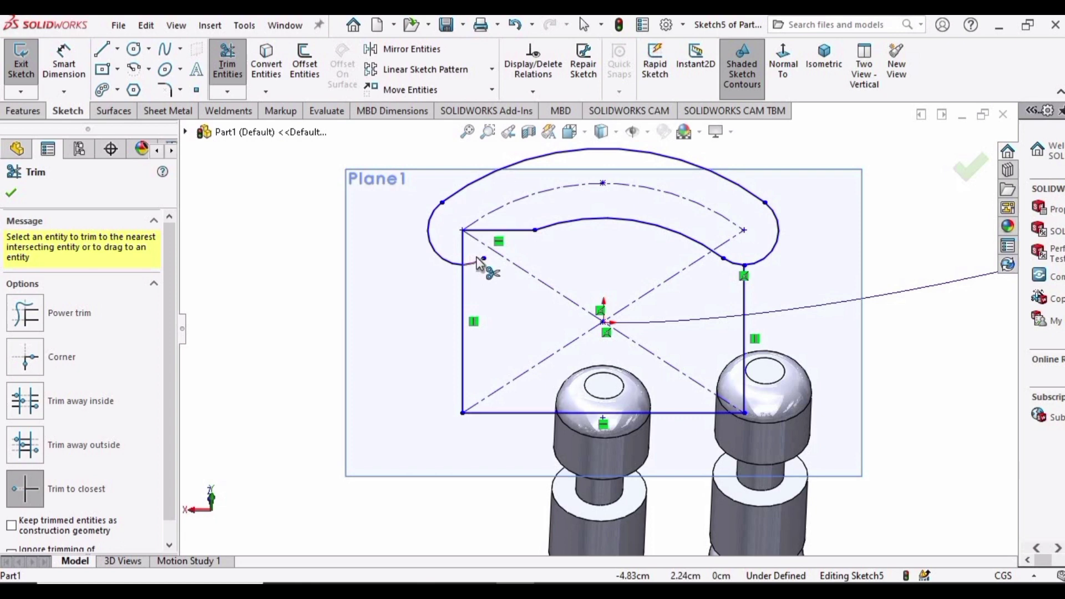
{"action": "left_click", "coordinate": [463, 245]}
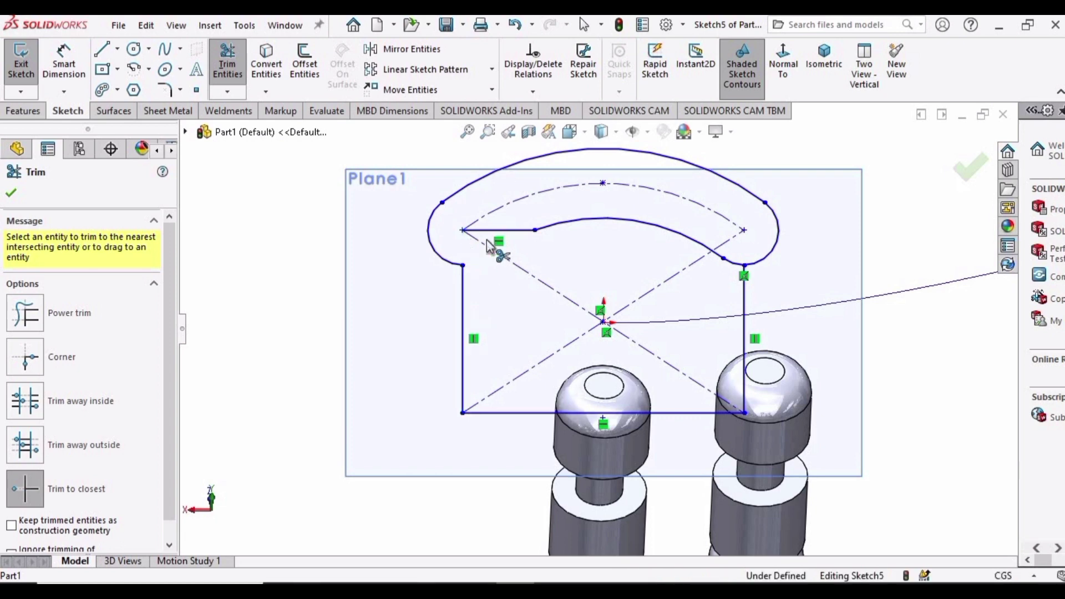
{"action": "left_click", "coordinate": [502, 230]}
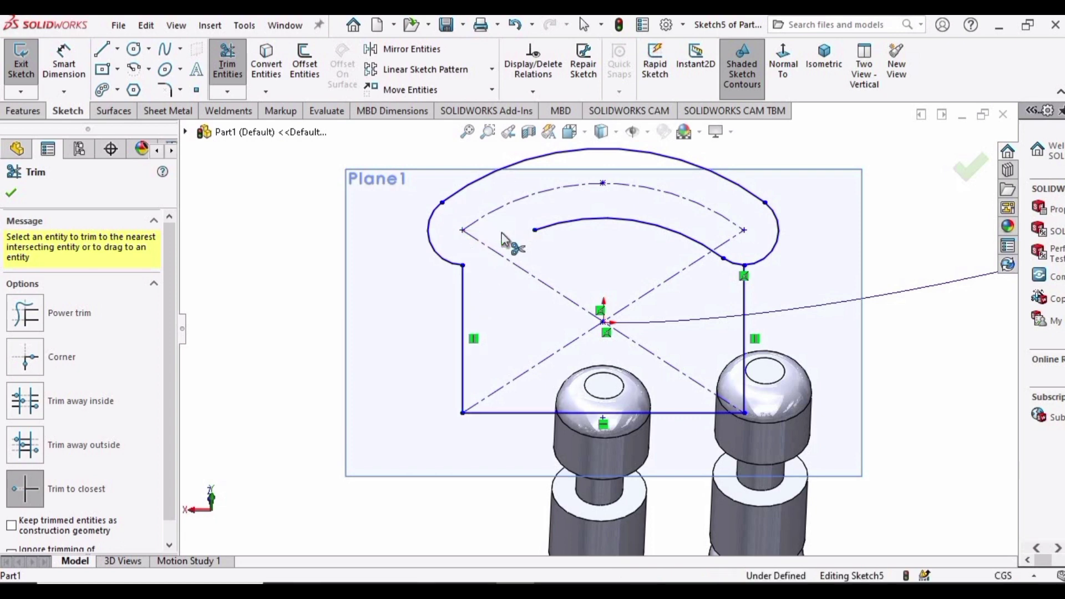
{"action": "left_click", "coordinate": [596, 221]}
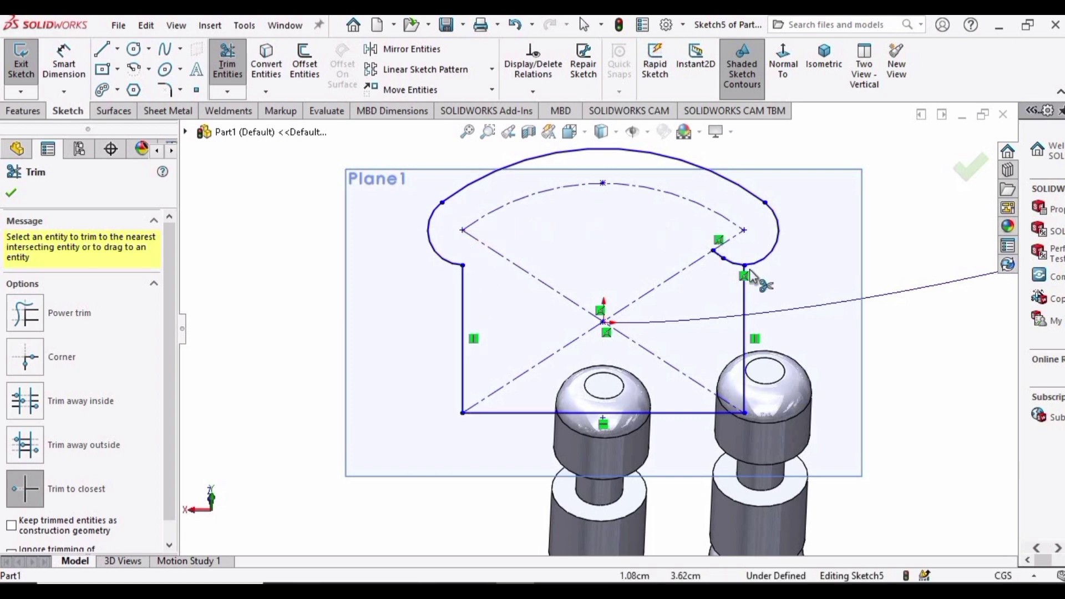
{"action": "left_click", "coordinate": [721, 256]}
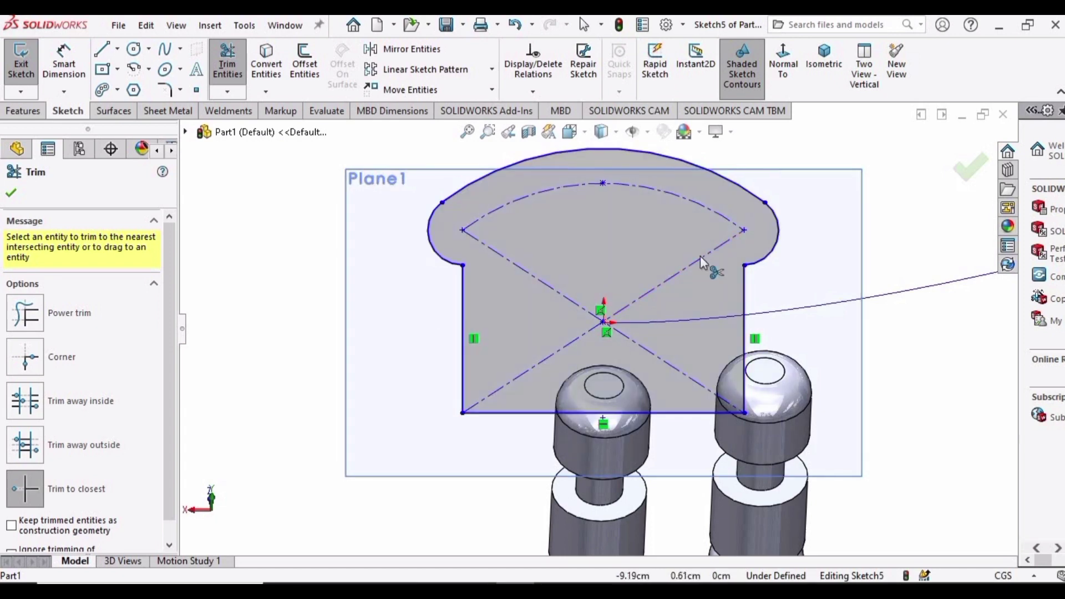
{"action": "left_click", "coordinate": [966, 169]}
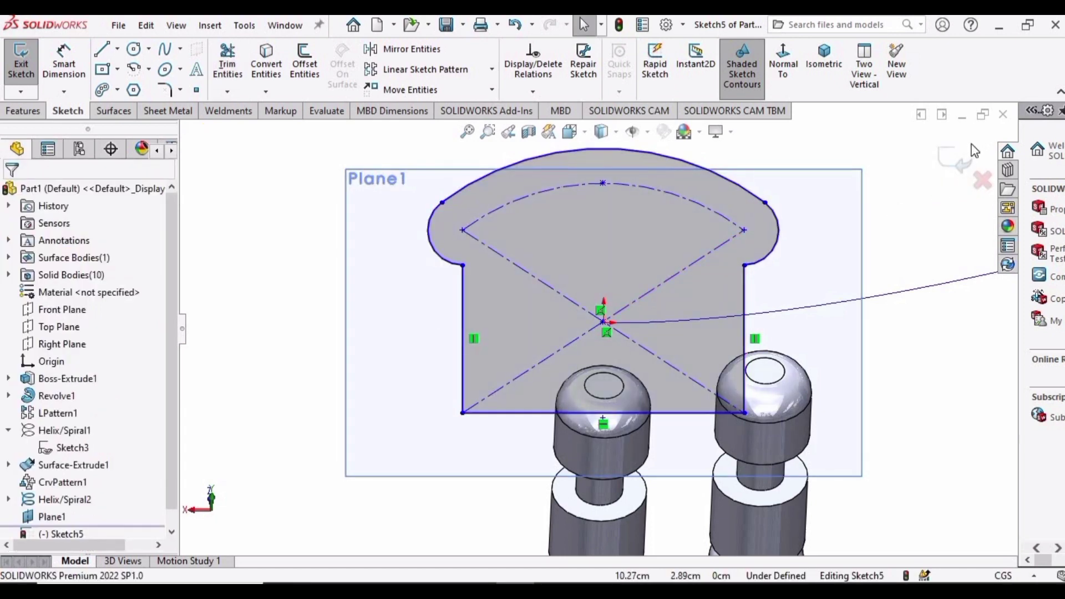
{"action": "key", "text": "ctrl+b"}
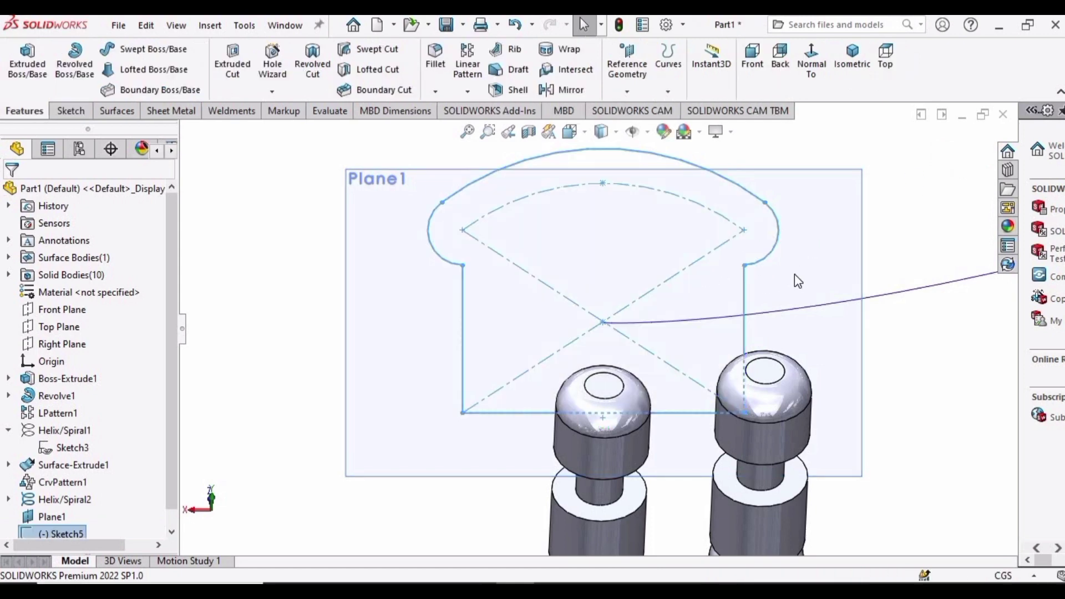
Sweep the Sketch5 profile along Helix/Spiral2 to create the handrail Sweep1
{"action": "left_click", "coordinate": [67, 112]}
{"action": "left_click", "coordinate": [42, 108]}
{"action": "left_click", "coordinate": [149, 50]}
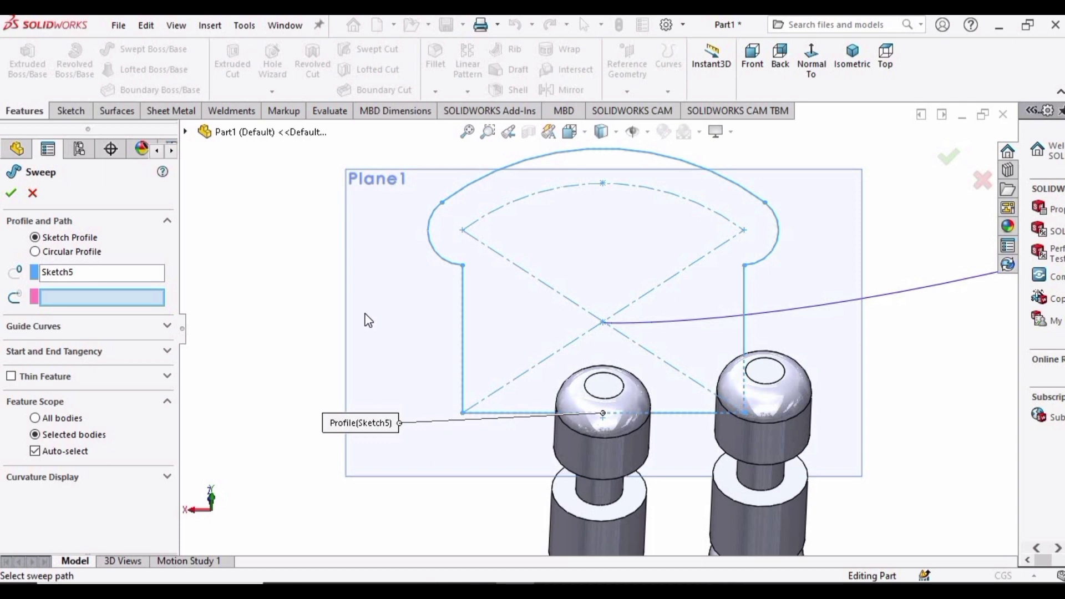
{"action": "scroll", "coordinate": [592, 411], "scroll_direction": "up", "scroll_amount": 5}
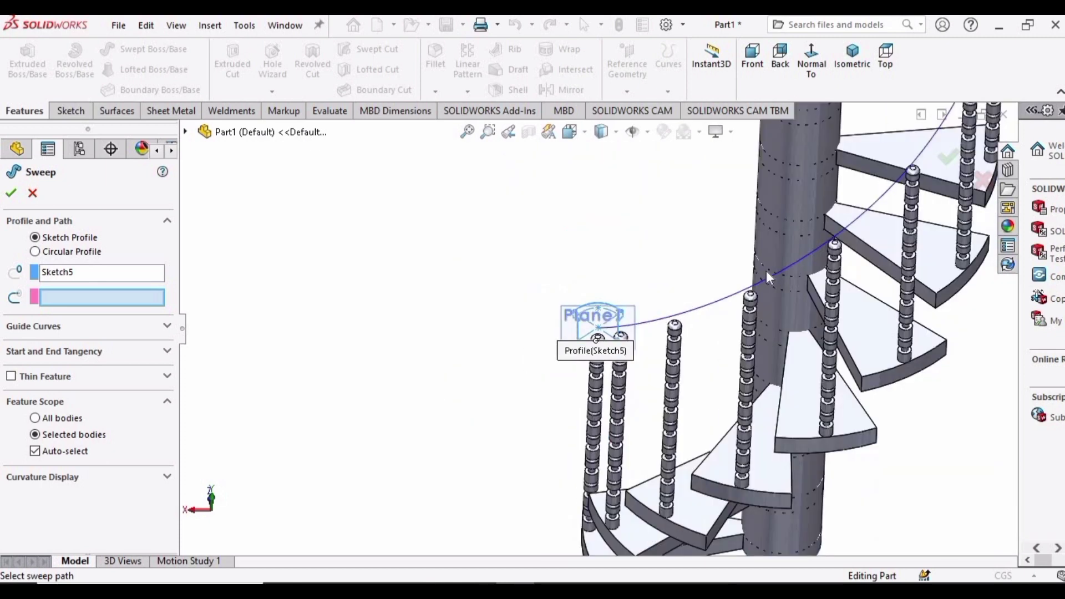
{"action": "left_click", "coordinate": [721, 304]}
{"action": "scroll", "coordinate": [730, 339], "scroll_direction": "up", "scroll_amount": 8}
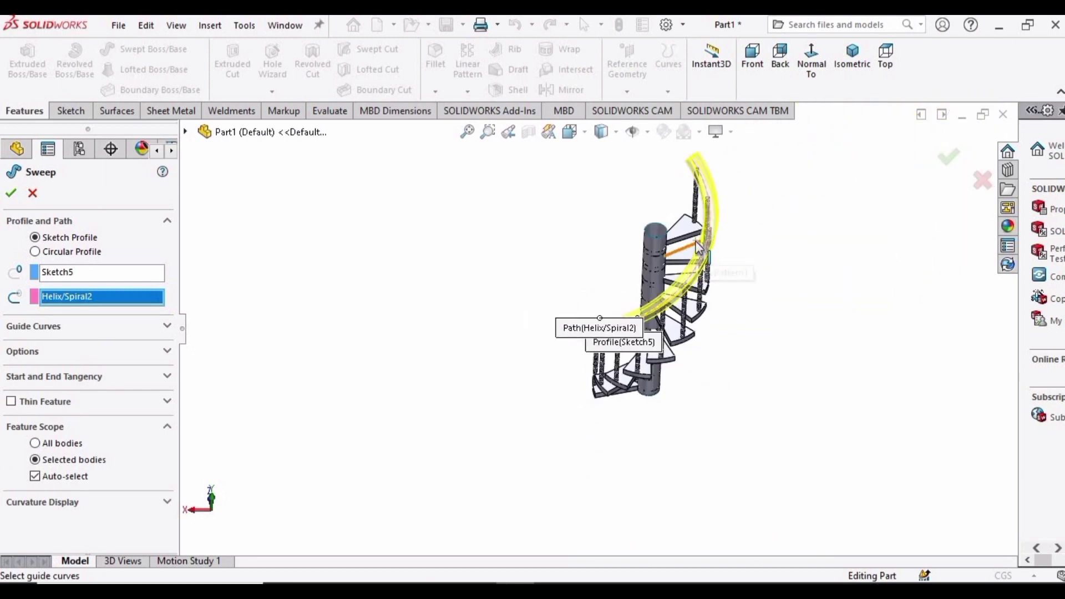
{"action": "middle_click_drag", "start_coordinate": [673, 245], "coordinate": [701, 276]}
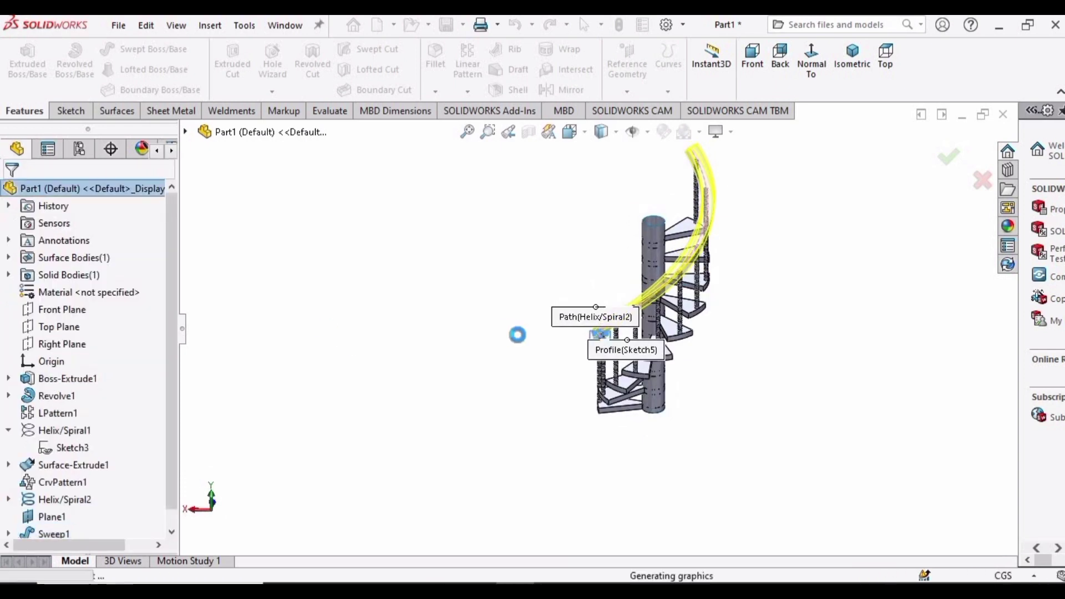
{"action": "key", "text": "f"}
{"action": "middle_click_drag", "start_coordinate": [474, 403], "coordinate": [637, 373]}
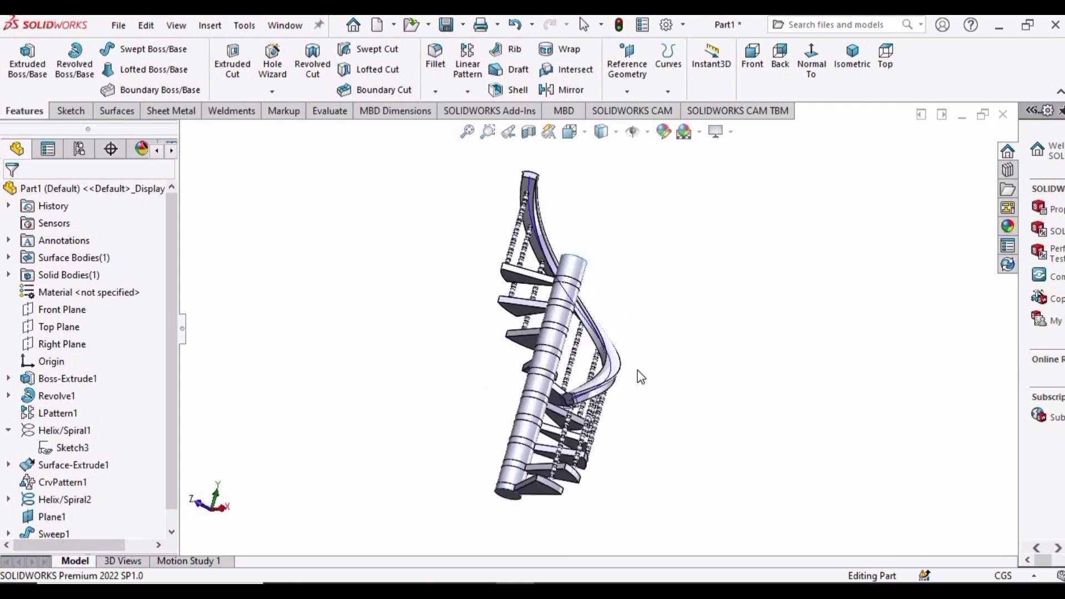
Hide Plane1 and the Helix/Spiral2 curve running through the handrail
{"action": "scroll", "coordinate": [524, 328], "scroll_direction": "down", "scroll_amount": 5}
{"action": "middle_click_drag", "start_coordinate": [524, 333], "coordinate": [610, 377]}
{"action": "left_click", "coordinate": [553, 391]}
{"action": "scroll", "coordinate": [618, 363], "scroll_direction": "down", "scroll_amount": 5}
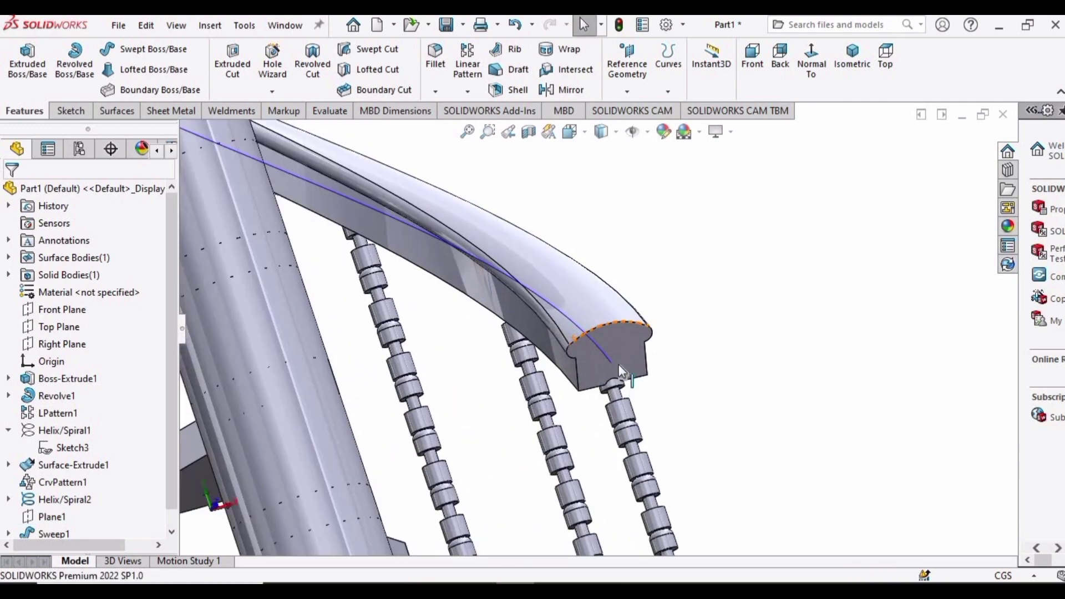
{"action": "left_click", "coordinate": [597, 348]}
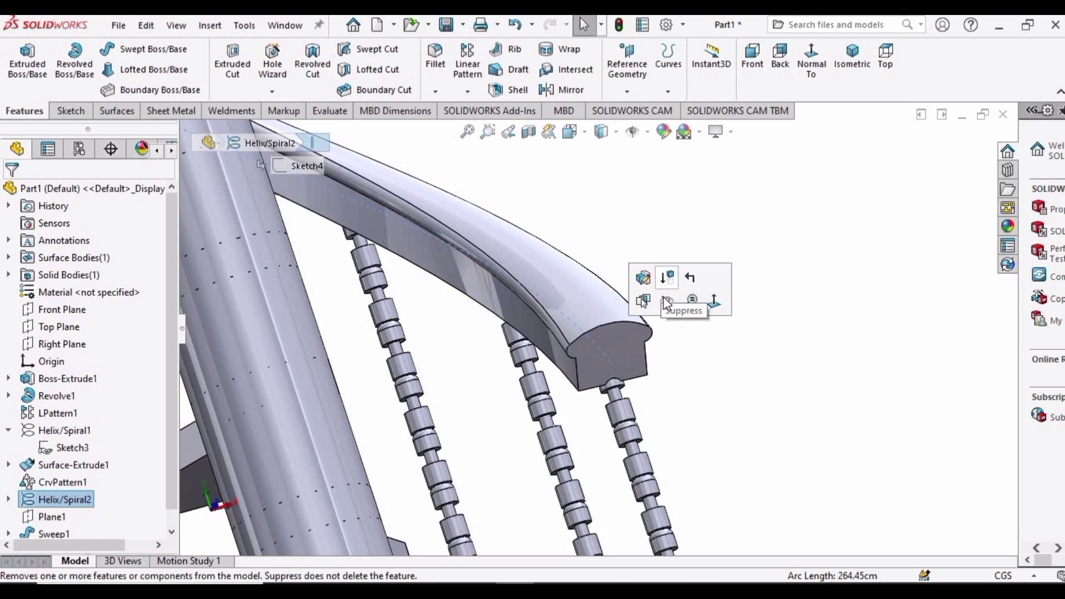
Bring the whole staircase into view and open the Appearances, Scenes and Decals library
{"action": "scroll", "coordinate": [677, 309], "scroll_direction": "up", "scroll_amount": 10}
{"action": "middle_click_drag", "start_coordinate": [677, 308], "coordinate": [495, 268]}
{"action": "scroll", "coordinate": [494, 267], "scroll_direction": "down", "scroll_amount": 5}
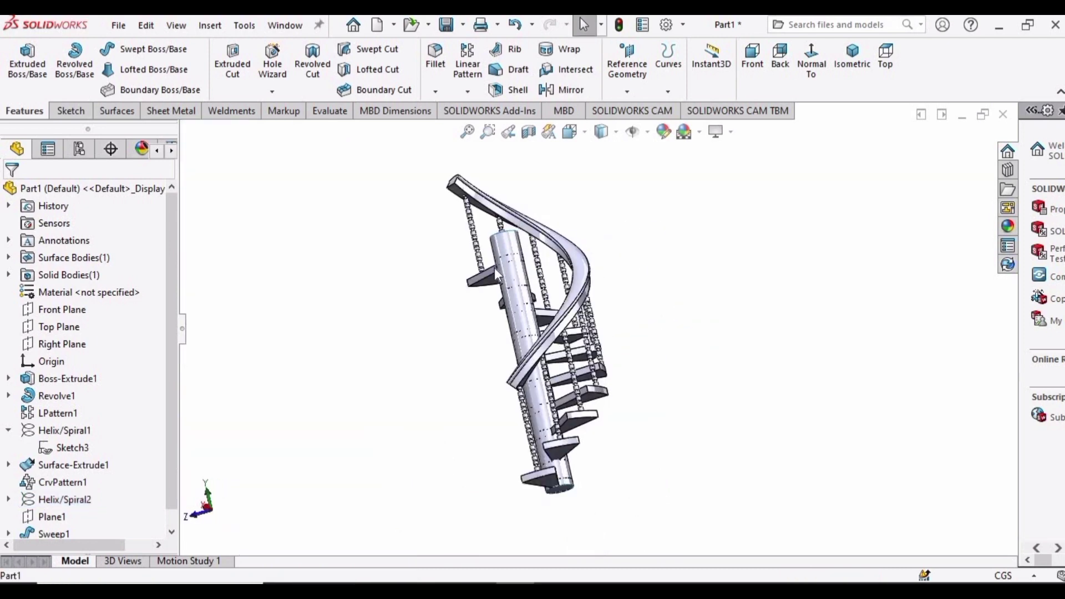
{"action": "left_click", "coordinate": [1007, 225]}
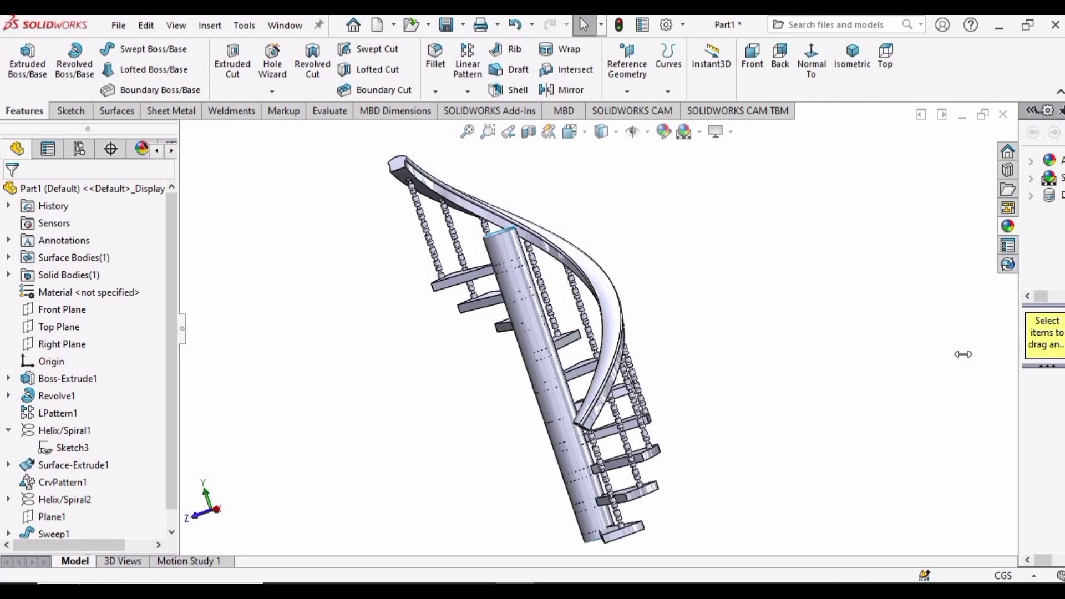
Apply the Yellow swatch from Appearances > Color > Solid to the whole staircase part
{"action": "left_click", "coordinate": [860, 160]}
{"action": "left_click", "coordinate": [856, 229]}
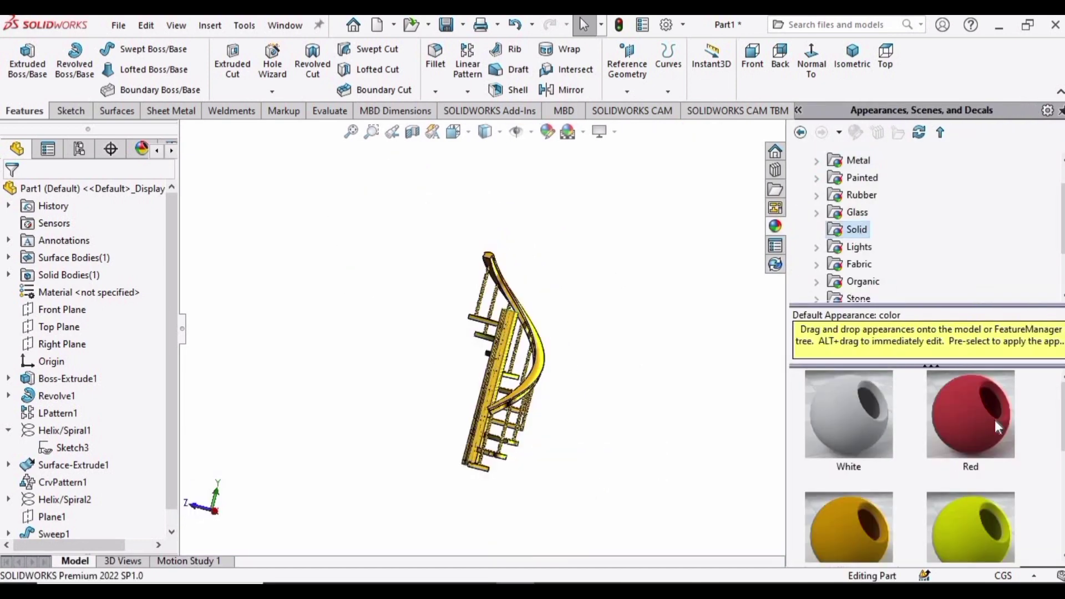
{"action": "scroll", "coordinate": [999, 427], "scroll_direction": "down", "scroll_amount": 1}
{"action": "left_click_drag", "start_coordinate": [970, 505], "coordinate": [499, 361]}
{"action": "middle_click_drag", "start_coordinate": [499, 360], "coordinate": [440, 349]}
{"action": "scroll", "coordinate": [633, 375], "scroll_direction": "down", "scroll_amount": 5}
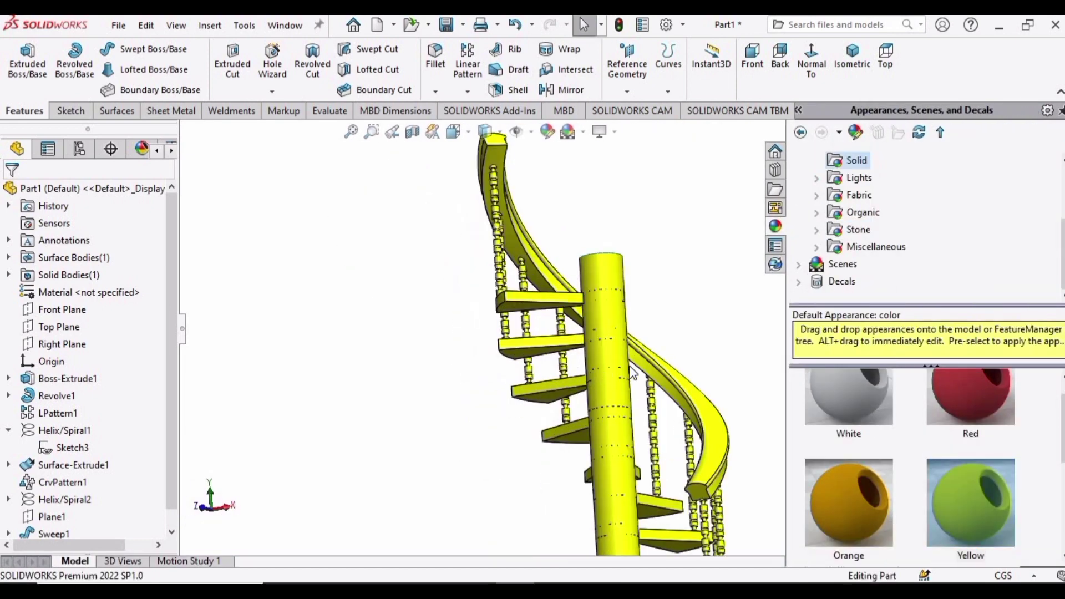
{"action": "middle_click_drag", "start_coordinate": [633, 376], "coordinate": [733, 288]}
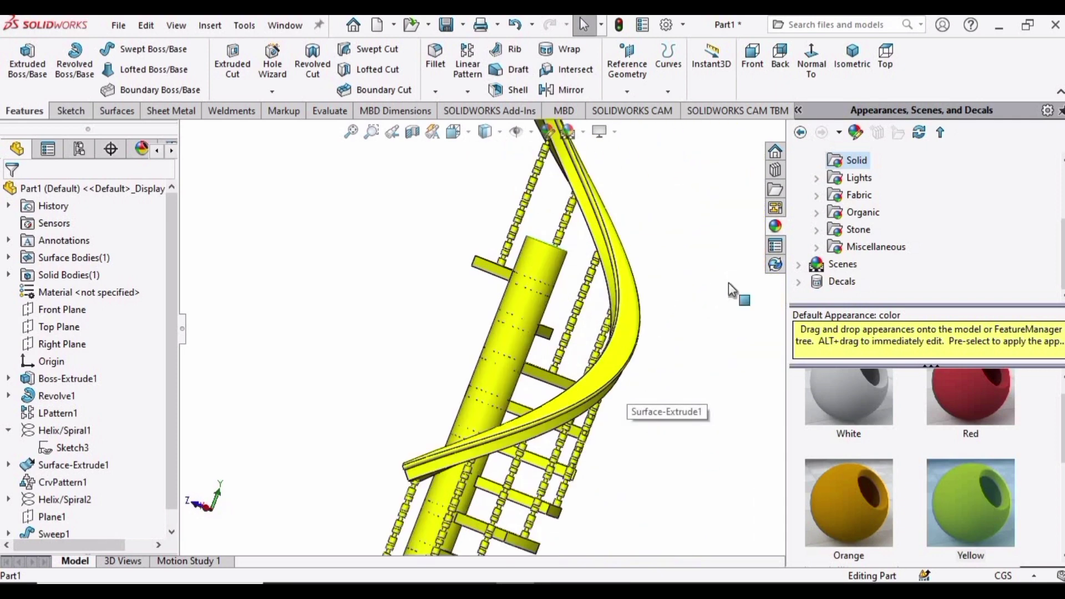